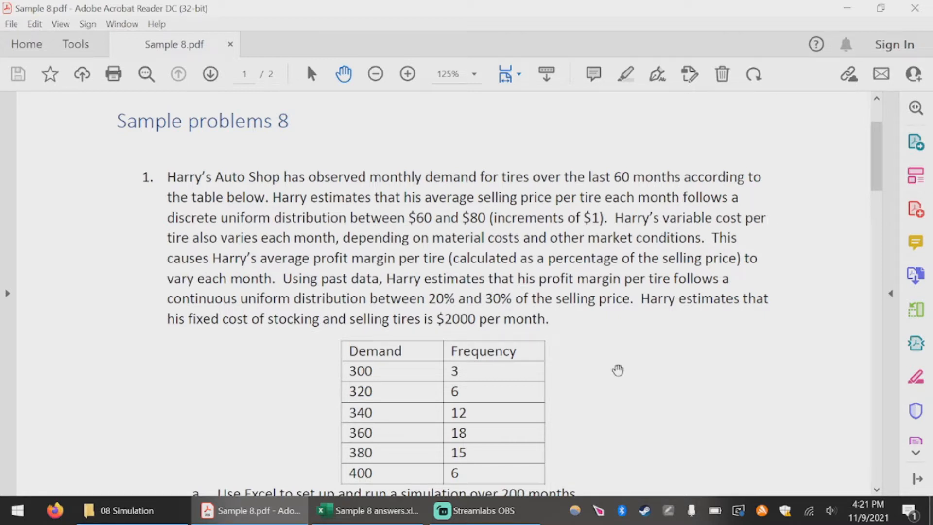
- Read problem 1 about Harry's Auto Shop in Sample 8.pdf at 150% zoom, including the demand table and questions a to c
scroll(624, 370, down, 1)
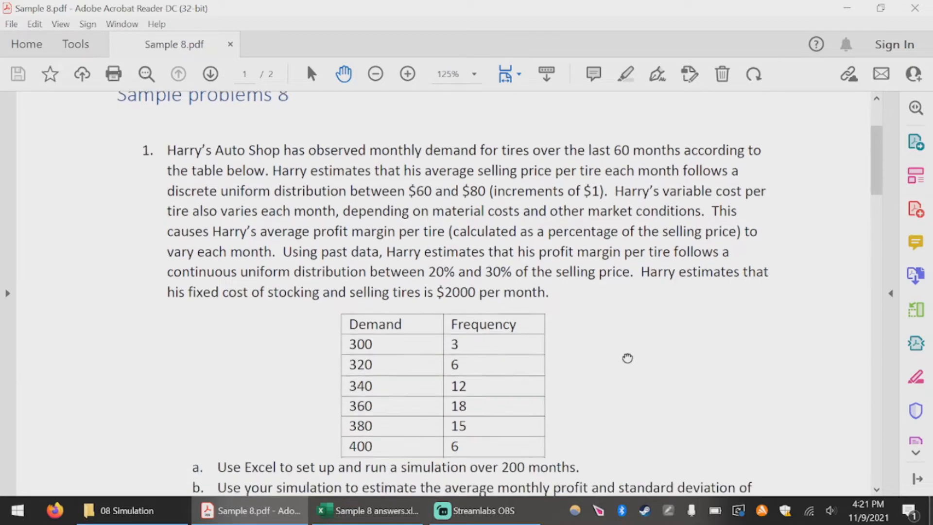
scroll(627, 371, up, 1)
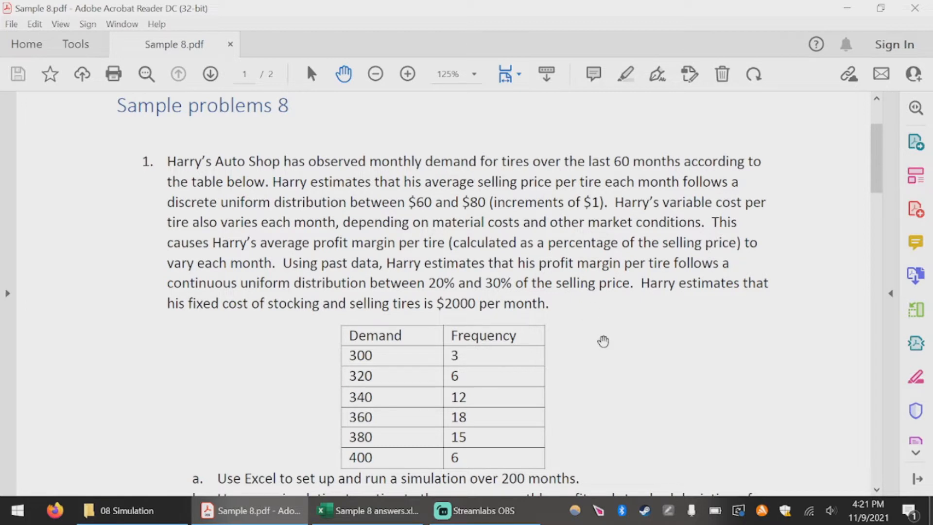
click(408, 74)
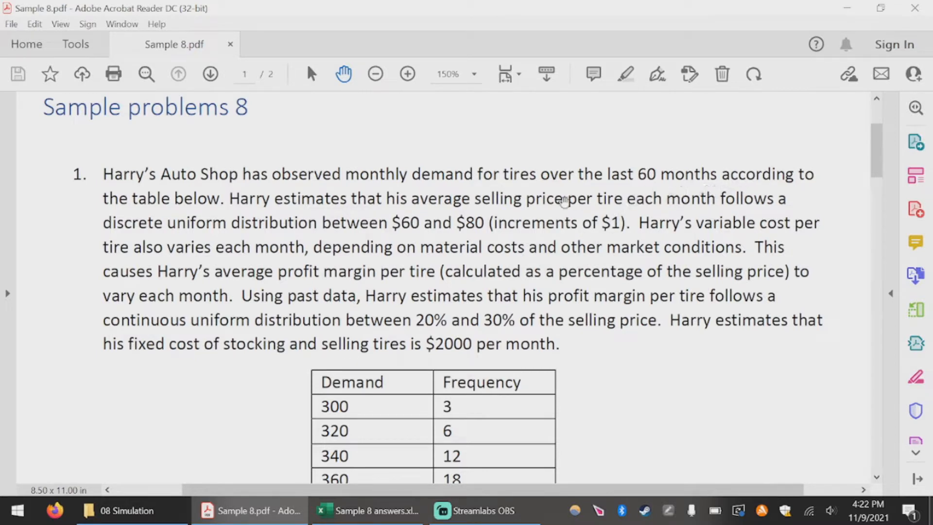
drag(625, 416, 624, 357)
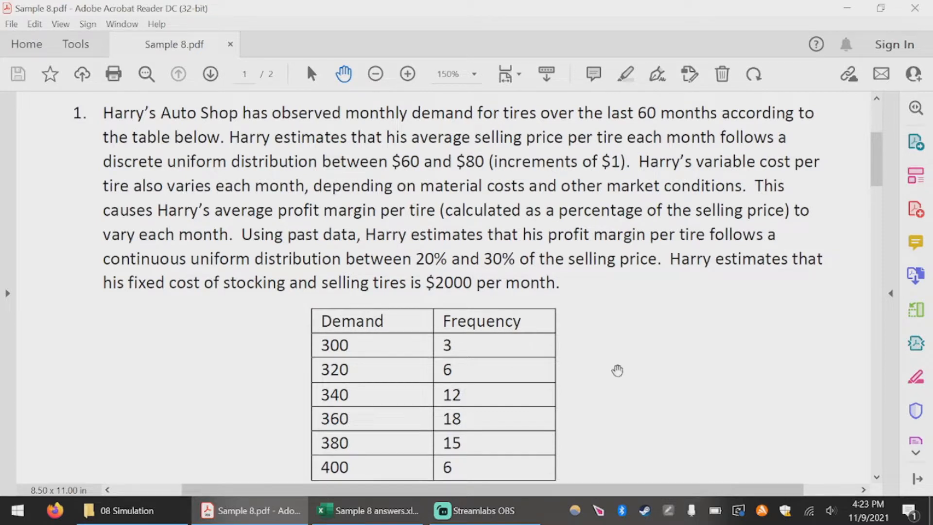
scroll(620, 370, down, 3)
scroll(668, 368, down, 3)
scroll(668, 366, down, 1)
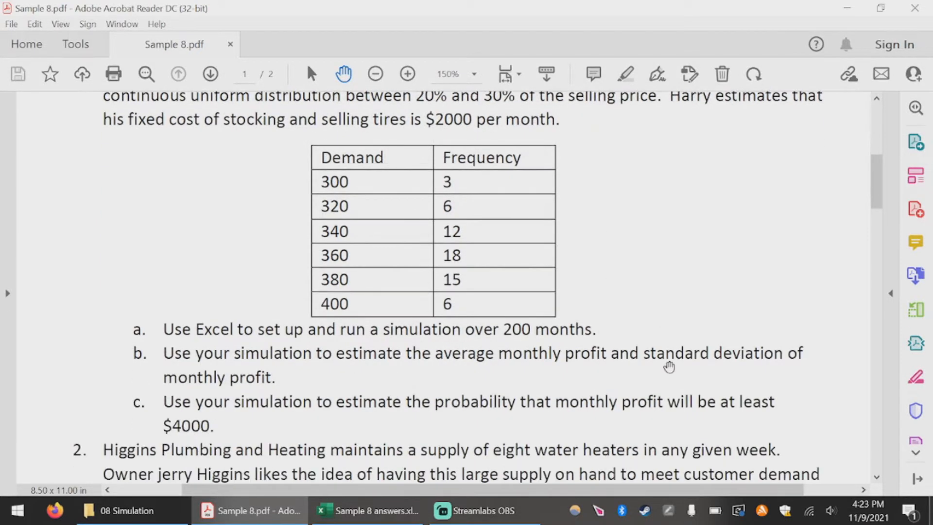
scroll(658, 339, up, 1)
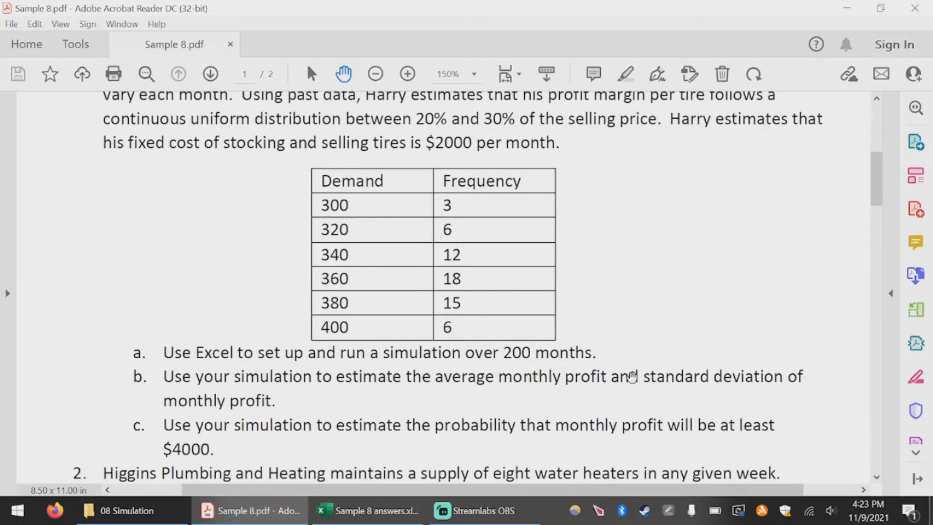
scroll(633, 377, up, 2)
scroll(633, 376, down, 1)
scroll(632, 376, up, 4)
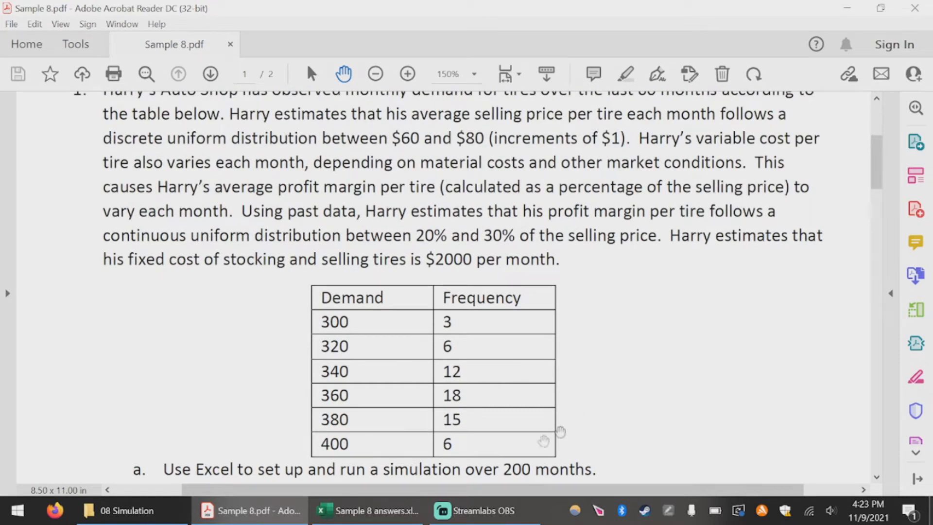
- Switch to the Sample 8 answers workbook in Excel and insert a blank column before column A on the Num 1 sheet
click(376, 515)
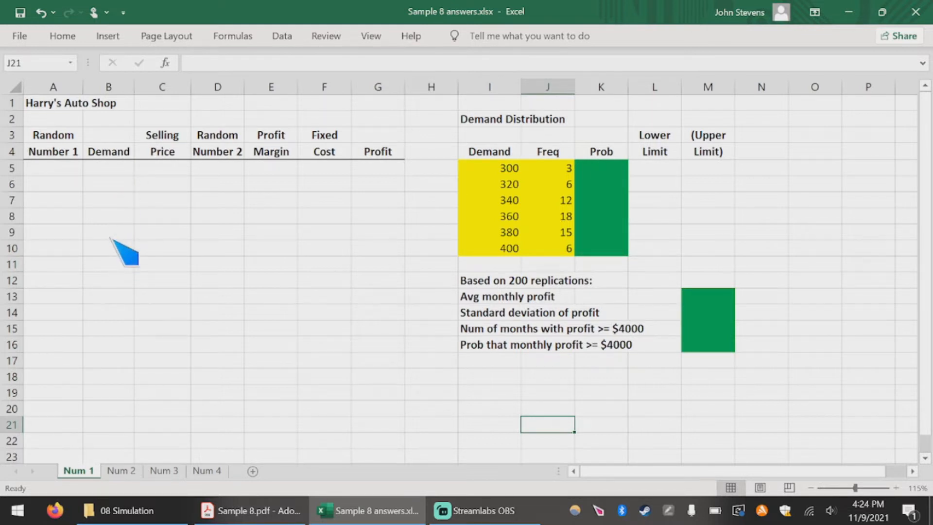
click(50, 89)
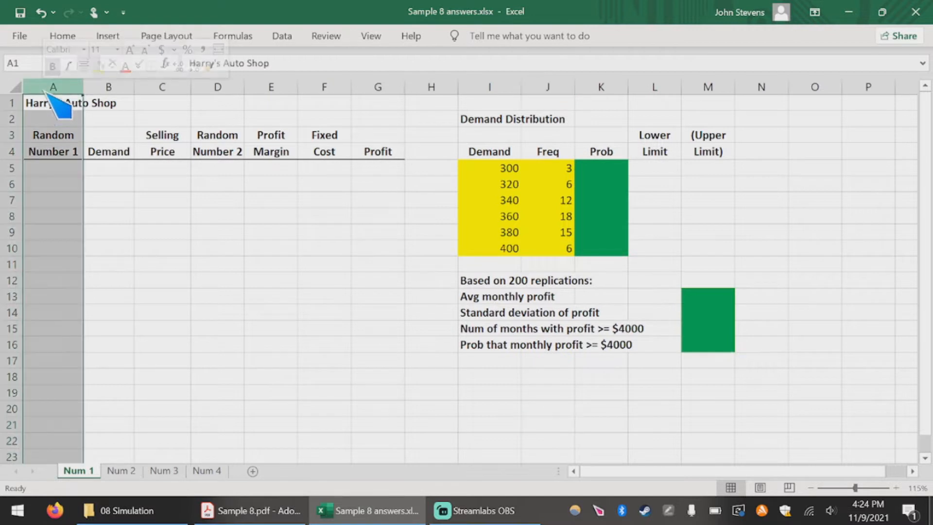
right_click(49, 92)
click(81, 210)
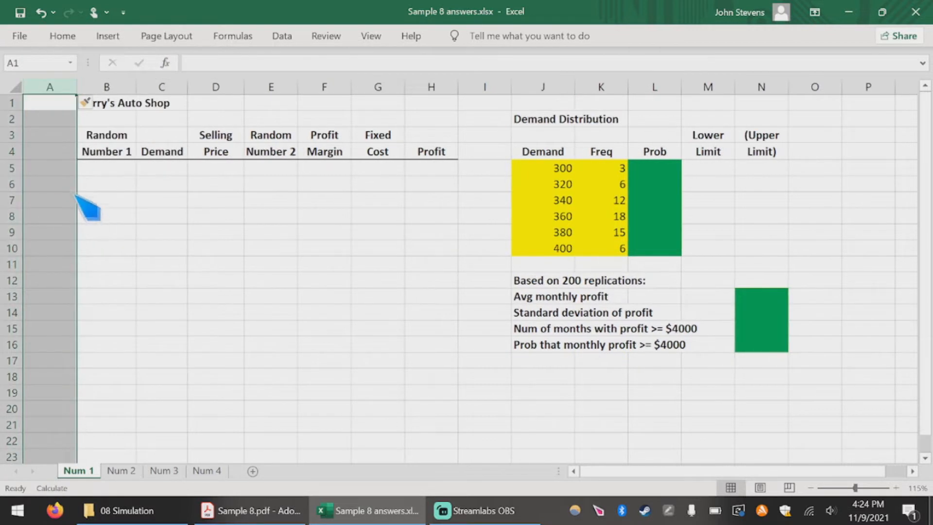
- Add the header Month in A4 and number the months 1 to 4 in A5:A8
click(61, 170)
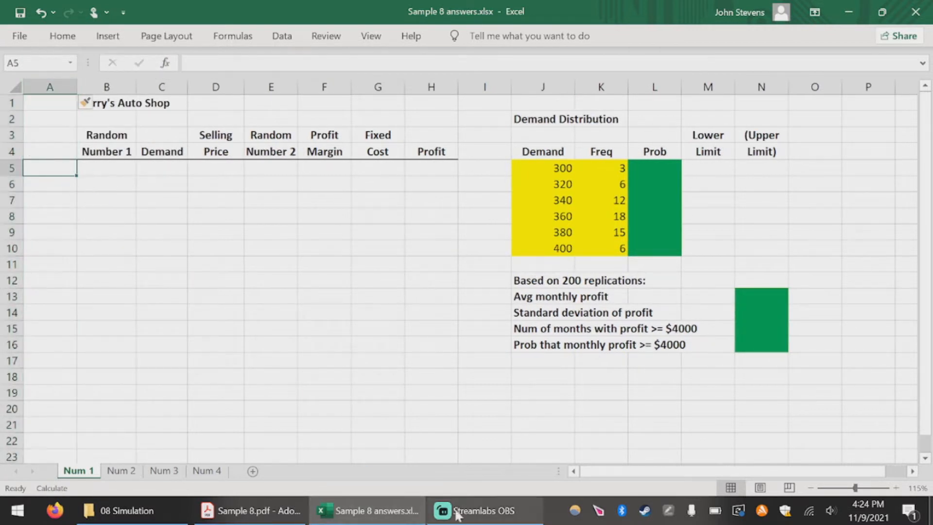
click(272, 510)
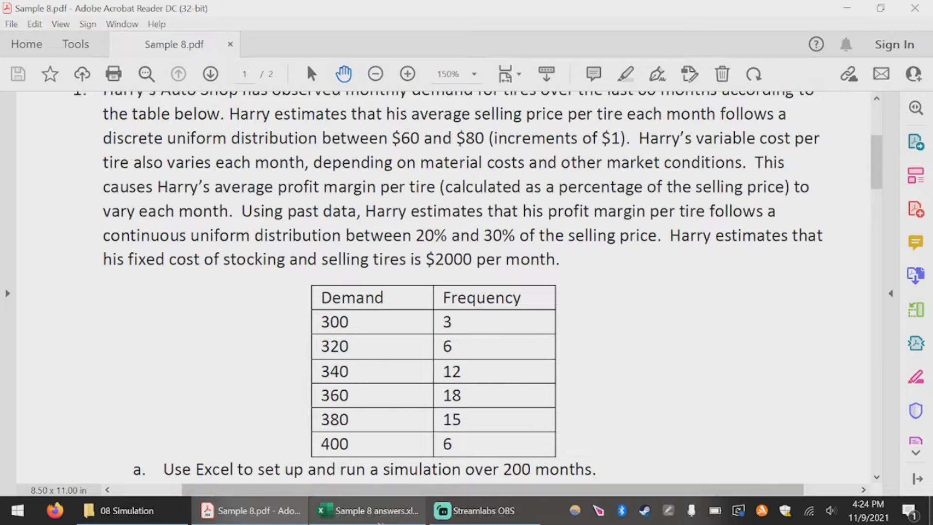
click(374, 510)
click(61, 152)
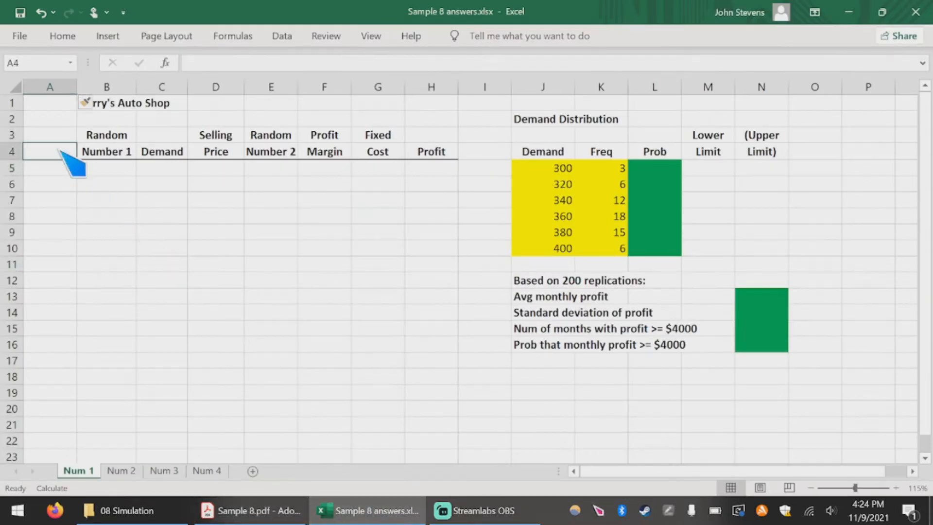
text(Month)
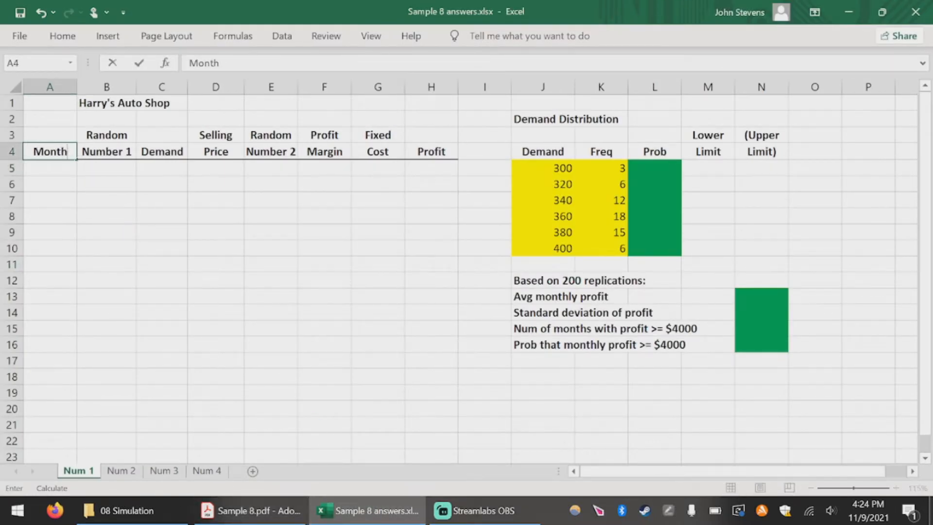
key(Return)
text(1)
key(Return)
text(2)
key(Return)
text(3)
key(Return)
text(4)
key(Return)
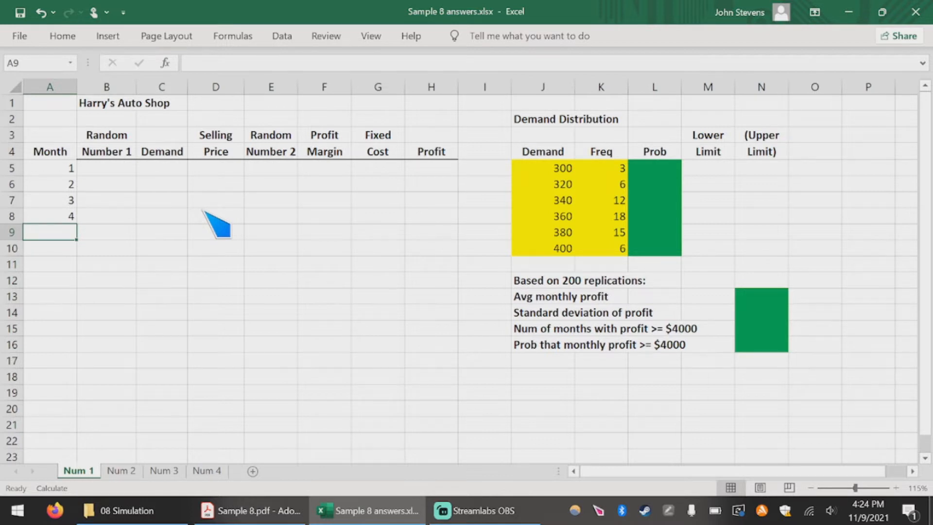
- Check the demand, selling price, random number and profit margin columns against the distributions and fixed cost described in the PDF problem
click(117, 169)
click(159, 169)
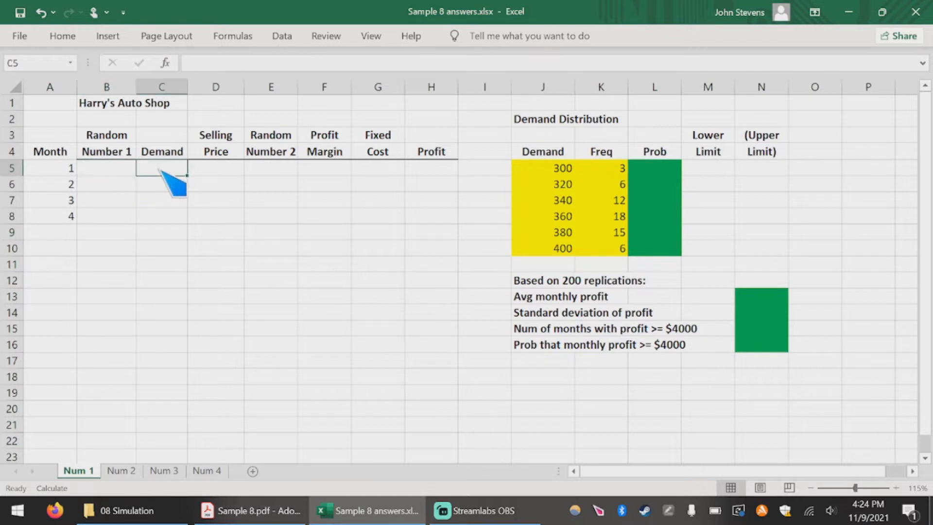
click(229, 171)
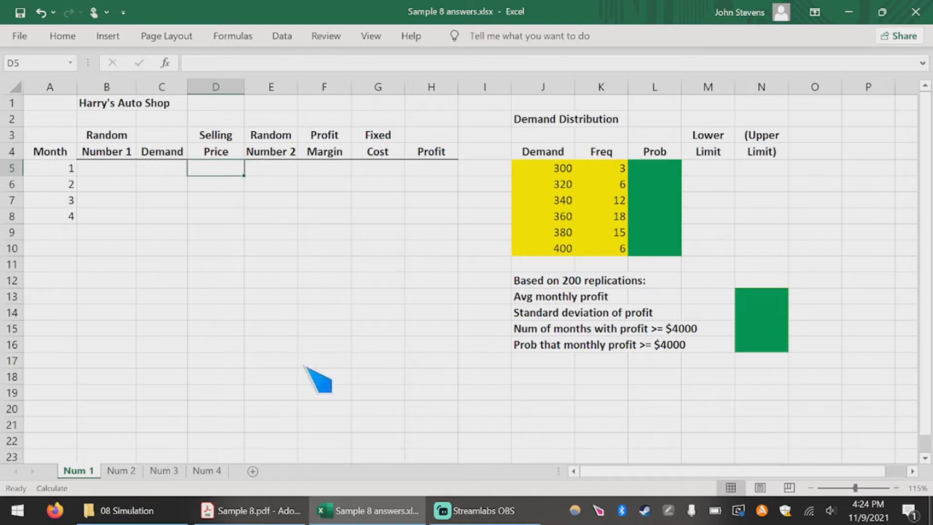
click(261, 518)
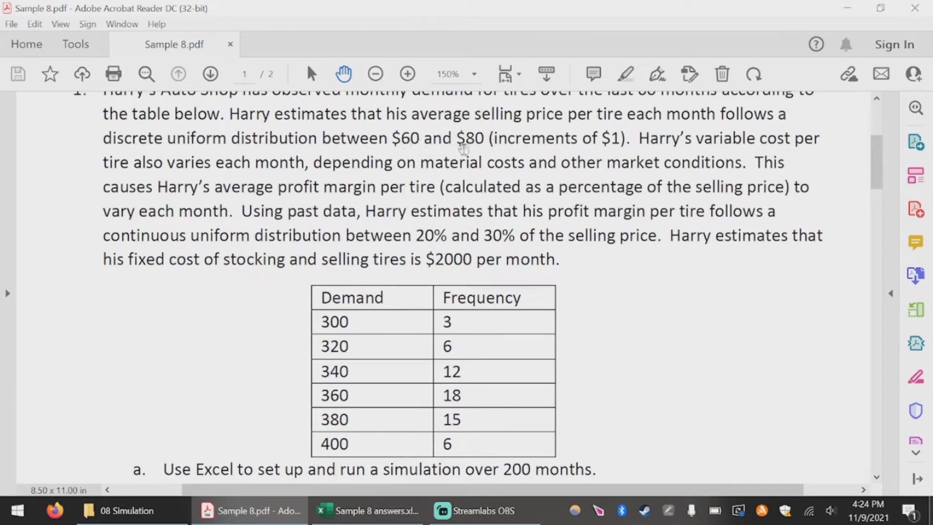
click(365, 510)
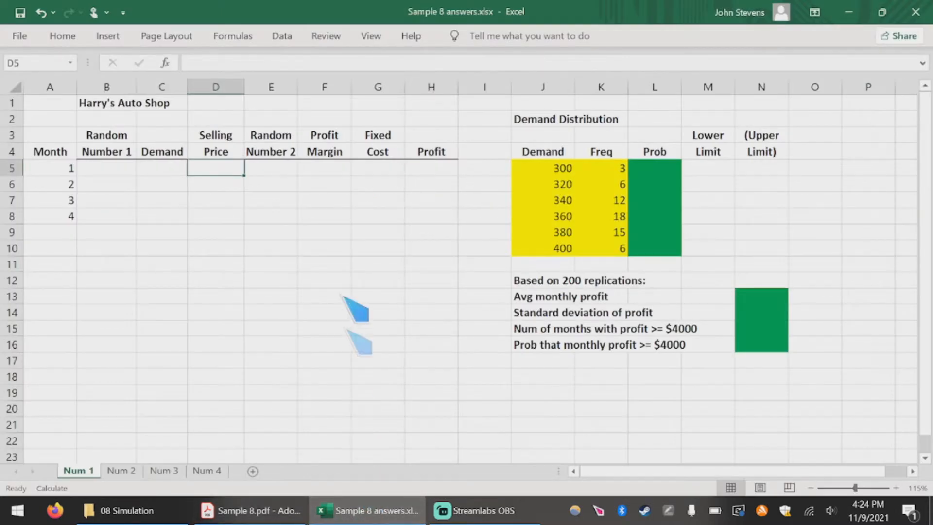
click(280, 175)
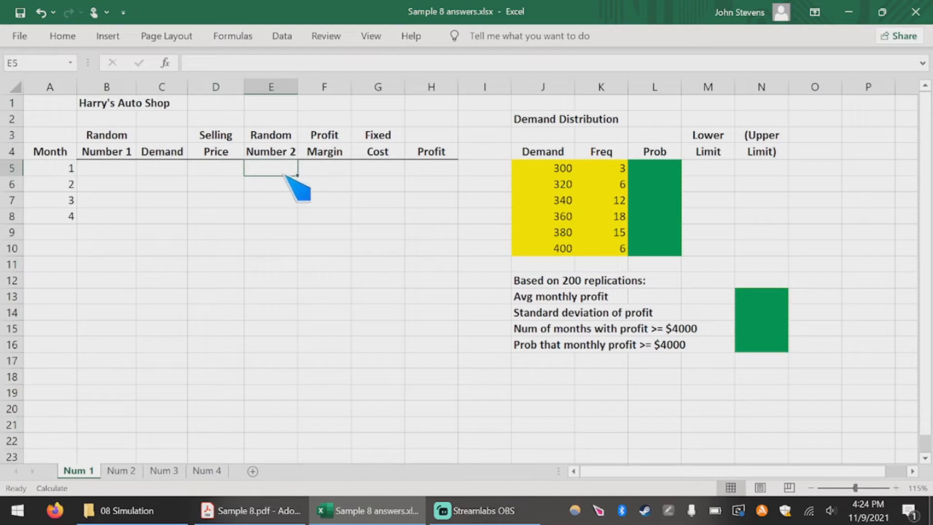
click(331, 173)
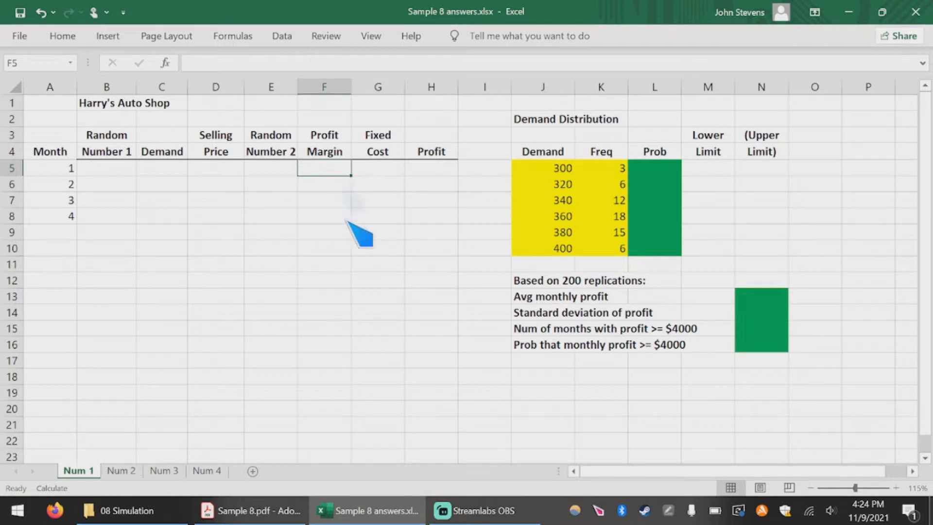
click(259, 517)
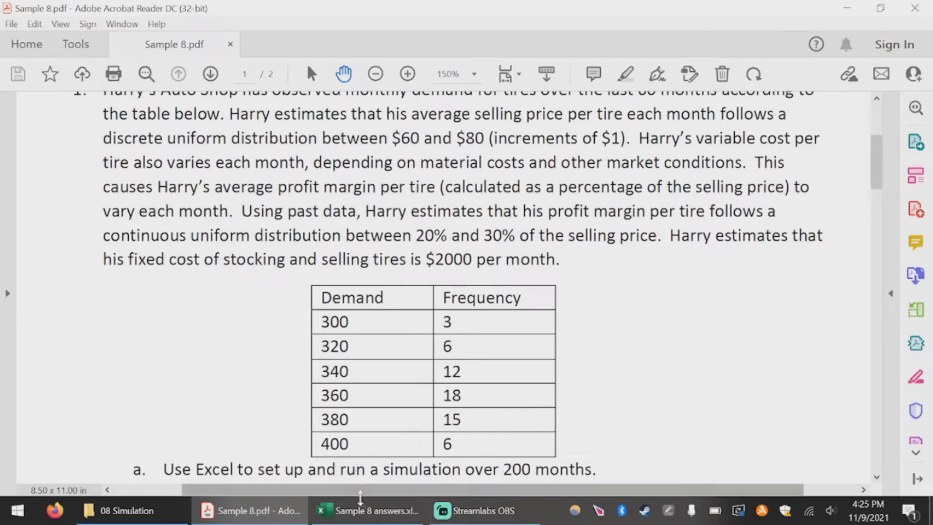
click(359, 514)
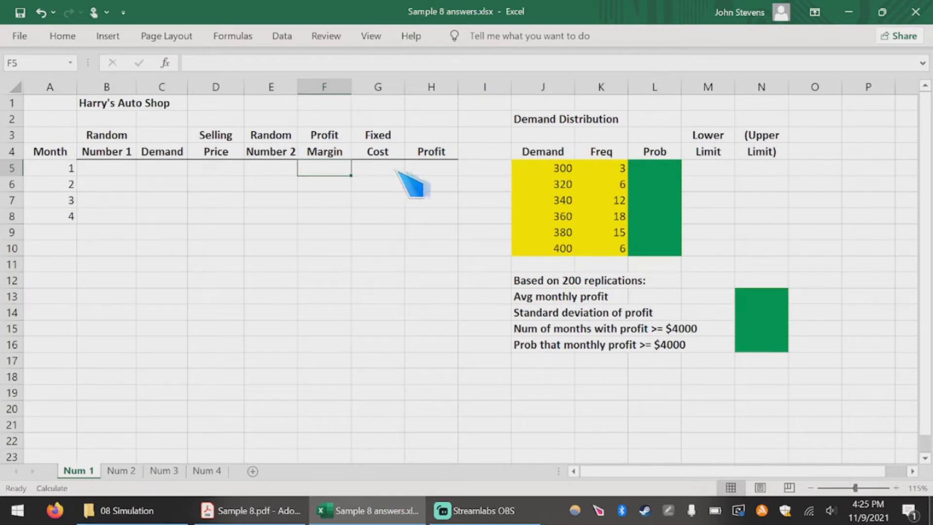
click(357, 515)
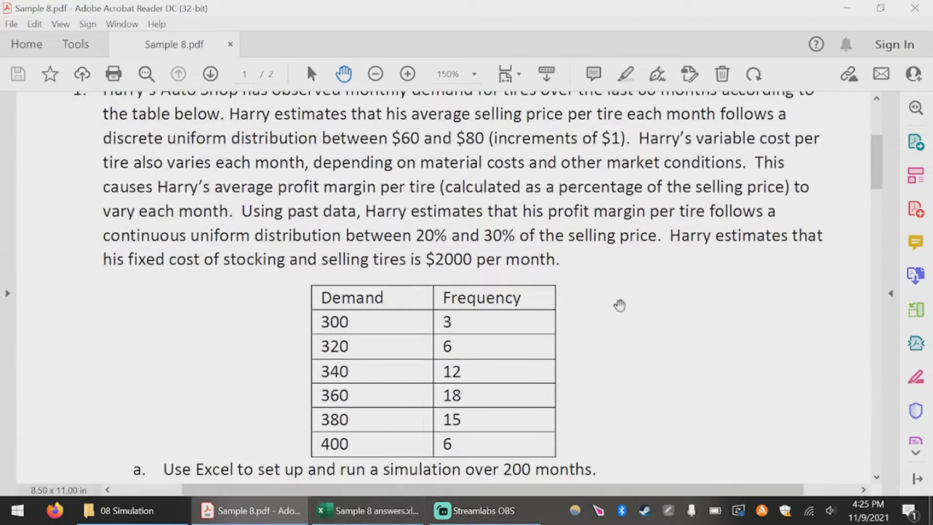
scroll(651, 374, down, 1)
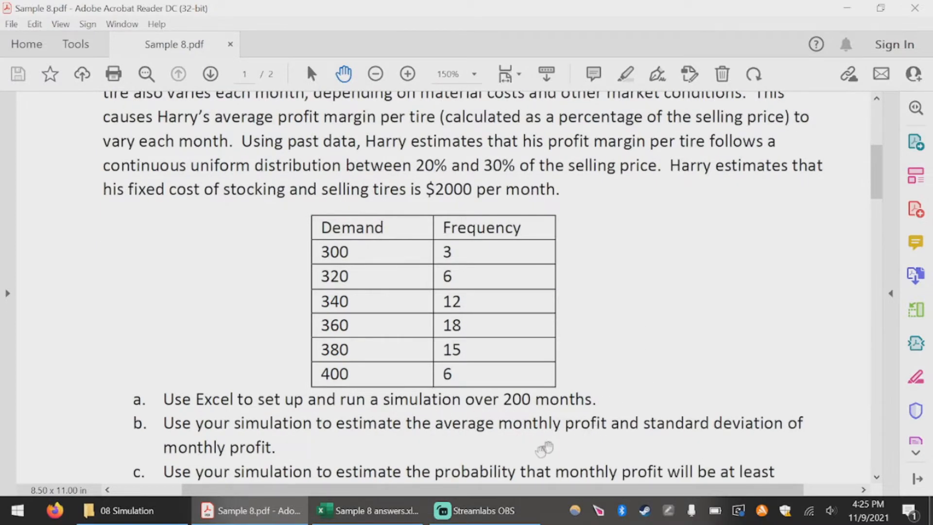
scroll(604, 427, up, 3)
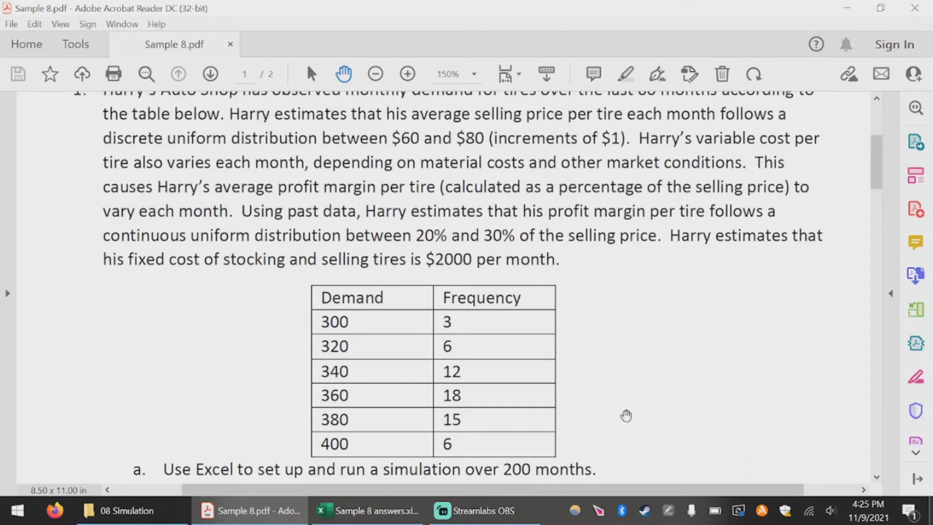
click(377, 520)
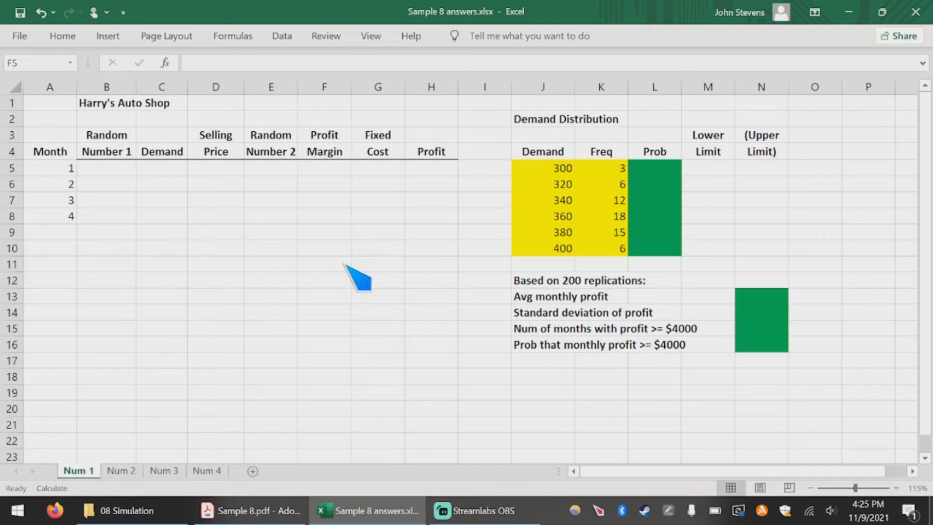
- Enter a fixed cost of $2000 in G5 and fill it down to G8 for all four months
click(380, 168)
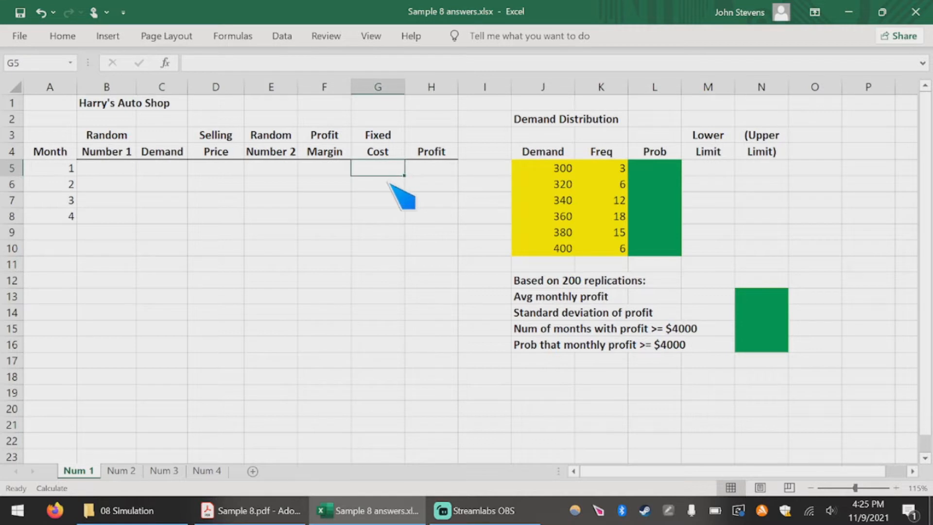
text(20)
key(BackSpace)
key(BackSpace)
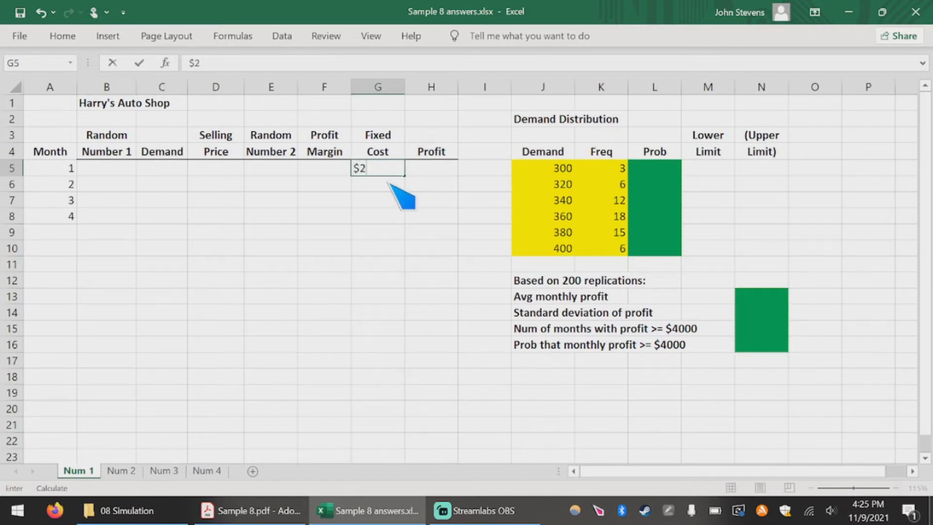
text(000)
key(Return)
key(Up)
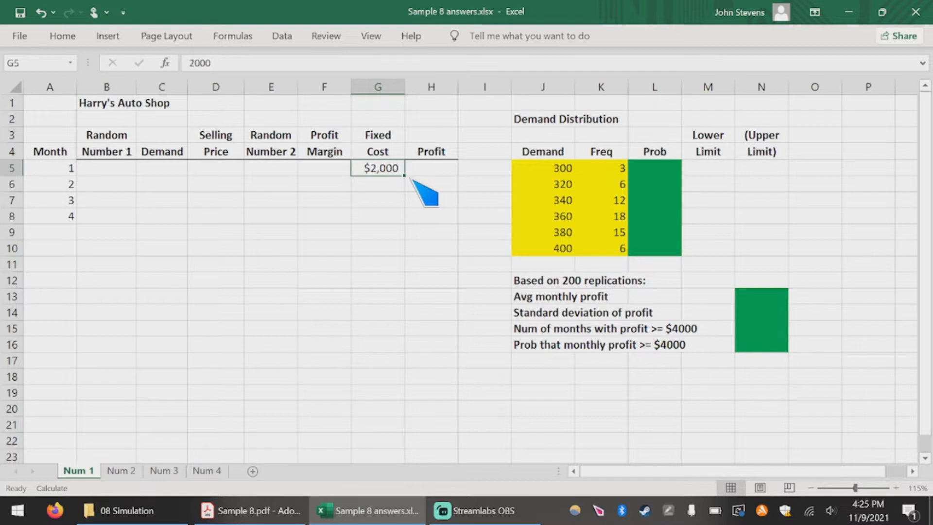
drag(410, 180, 409, 229)
click(409, 251)
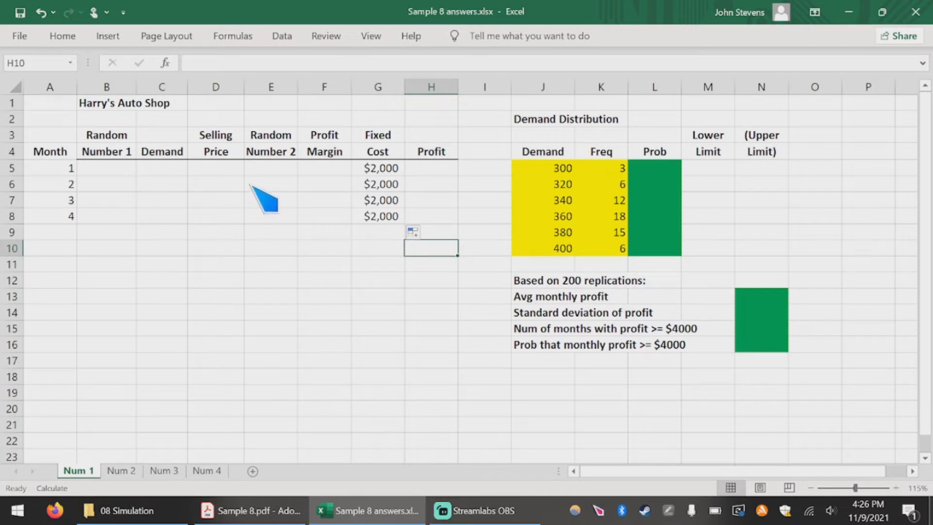
- Select the first Selling Price cell, enlarge the worksheet to 130%, and reopen the PDF to check the selling price distribution
click(229, 171)
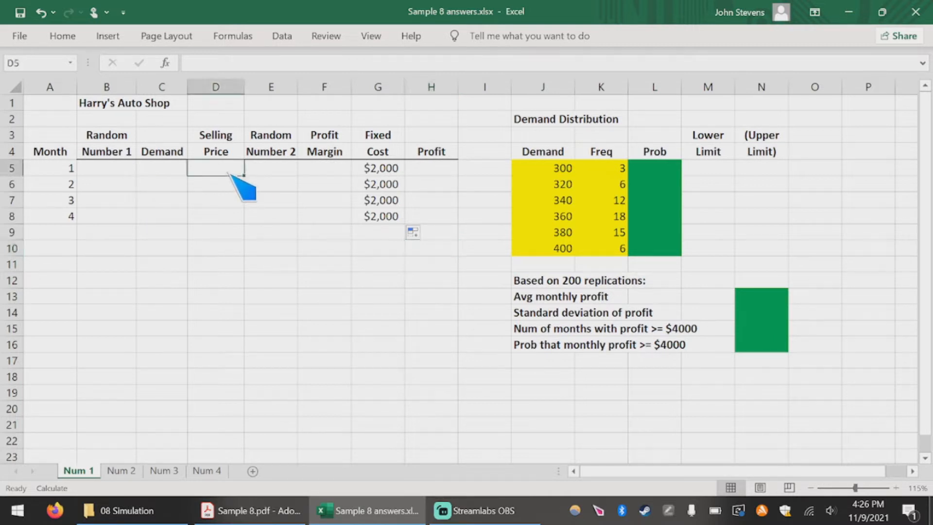
click(279, 170)
click(219, 171)
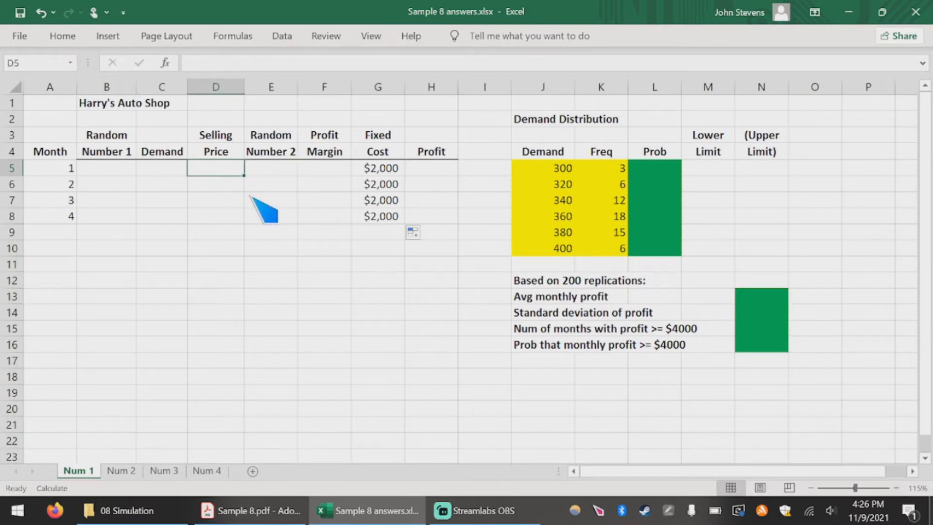
scroll(250, 196, up, 1)
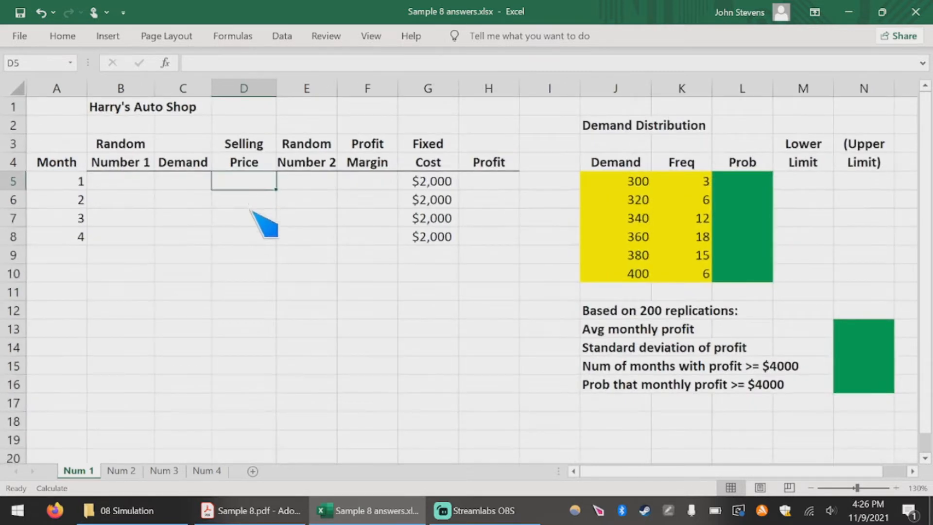
click(257, 511)
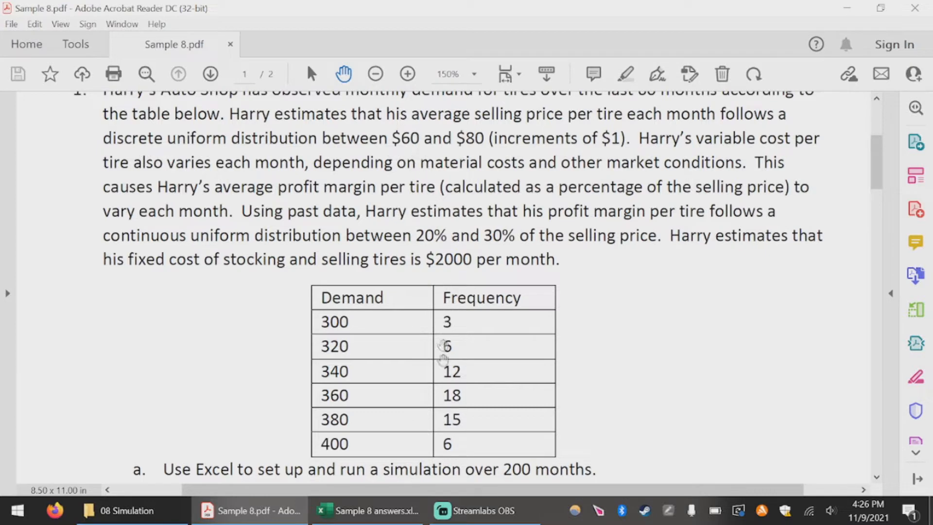
- Return to the Excel workbook and enter a RANDBETWEEN function in D5 with bottom 60 and top 80 for the first month's selling price
click(376, 513)
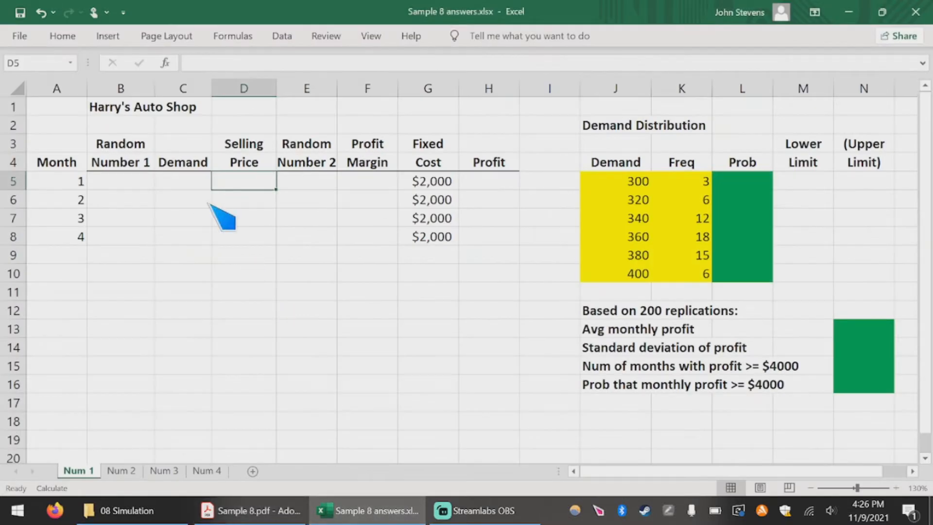
text(=)
click(167, 63)
drag(245, 214, 512, 222)
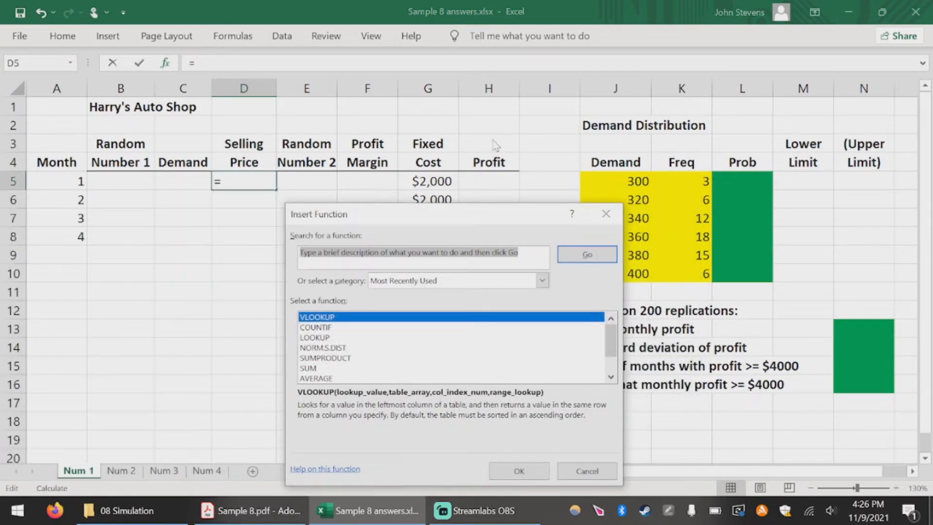
text(randbetween)
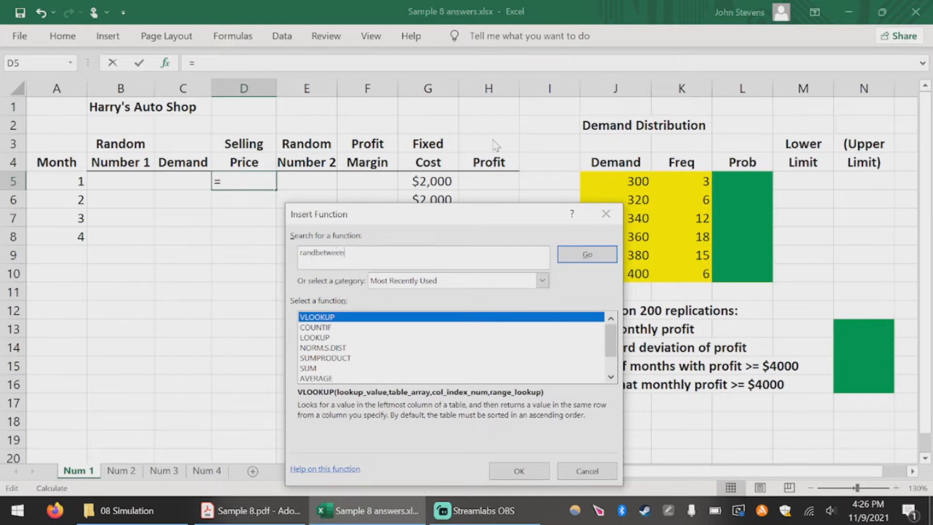
key(Return)
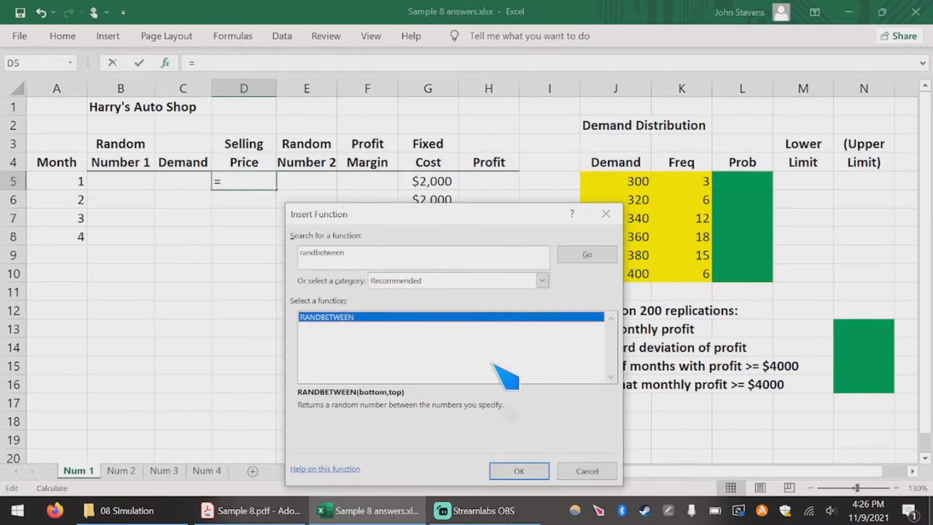
click(516, 469)
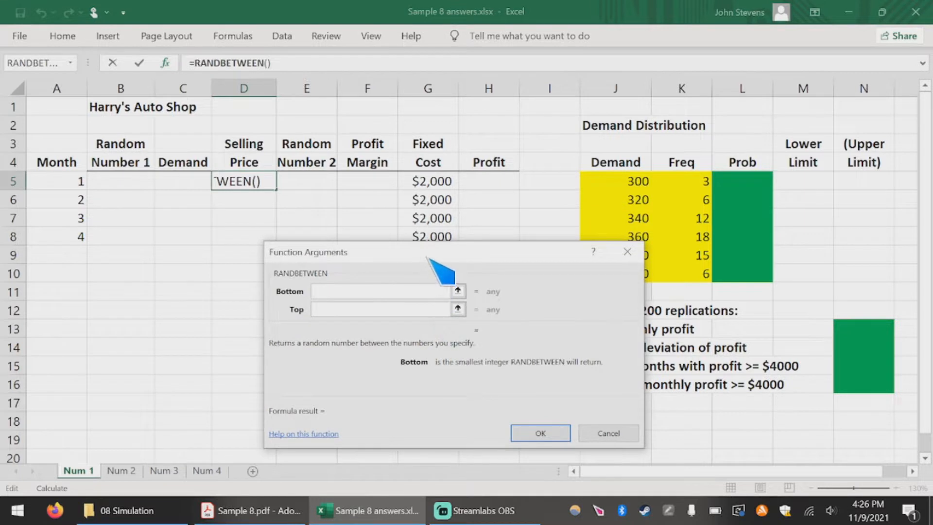
drag(428, 265, 422, 255)
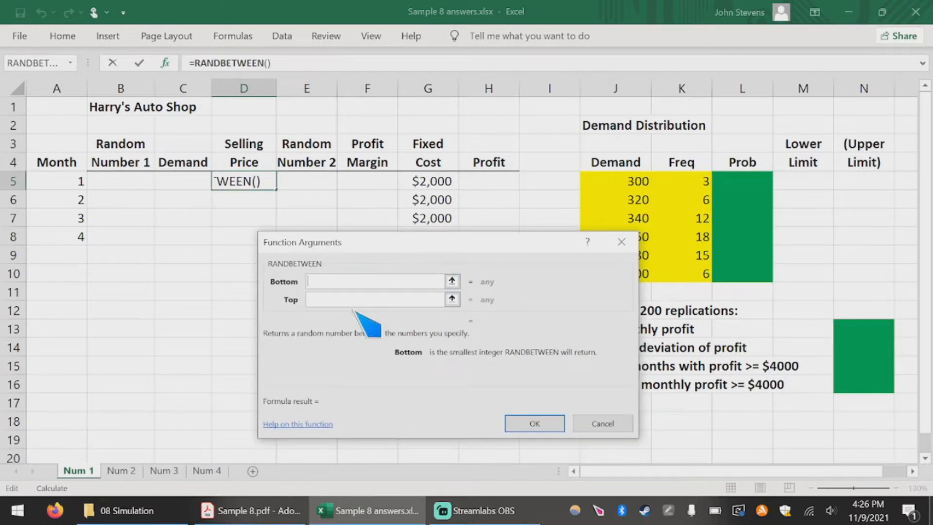
text(60)
key(Tab)
text(80)
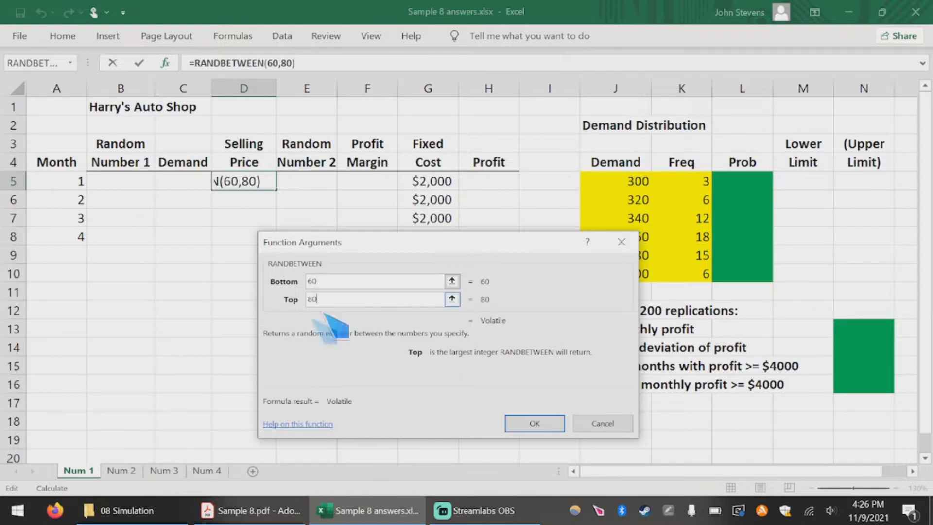
click(533, 423)
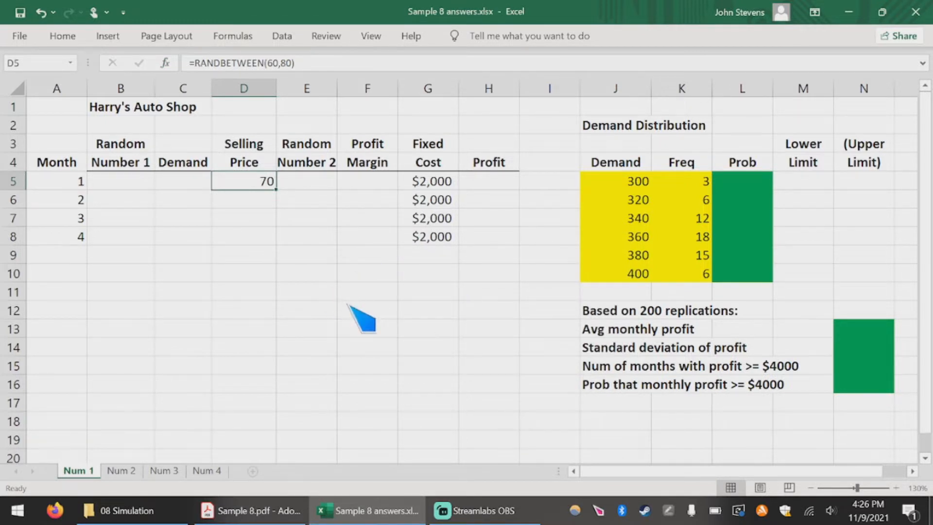
- Recalculate the worksheet repeatedly to examine how the random selling price in D5 varies
key(F9)
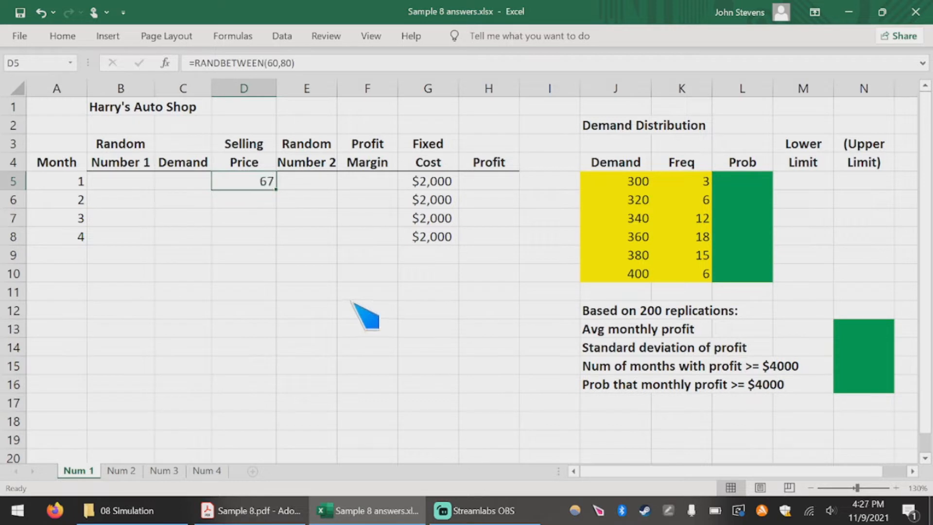
key(F9)
key(F9)
key(F9)
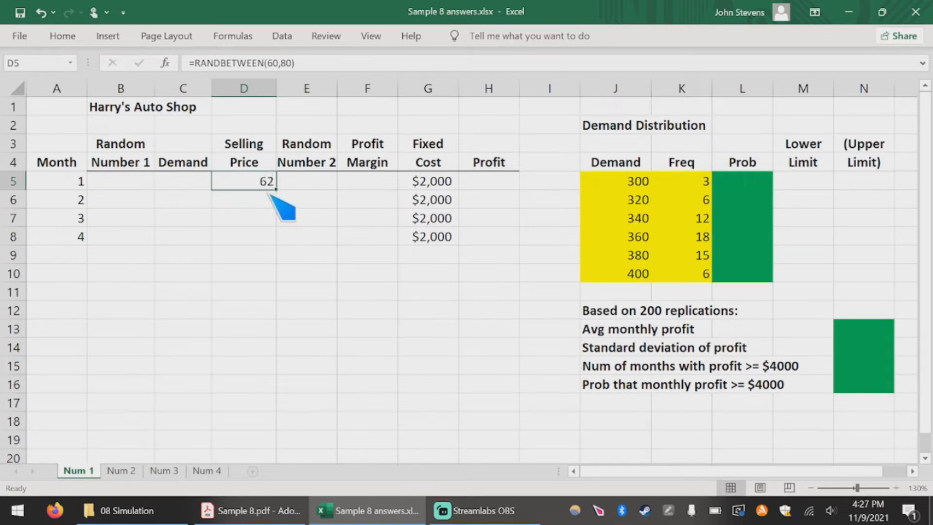
key(F9)
key(F9)
key(F9)
key(F9)
key(F9)
key(F9)
key(F9)
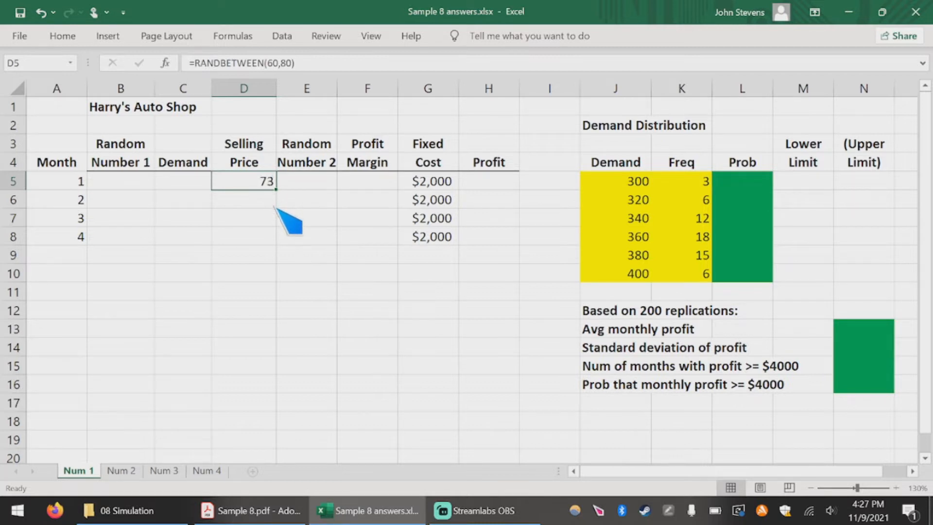
click(275, 220)
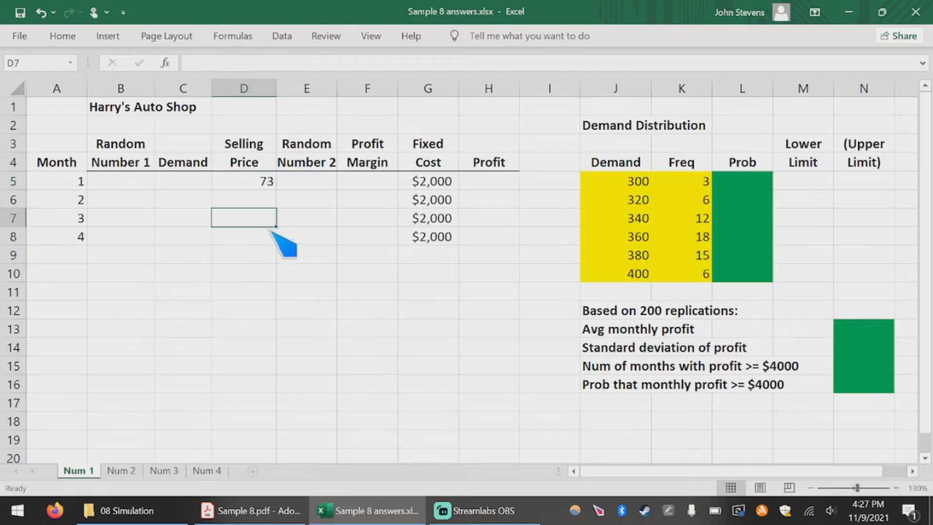
click(257, 185)
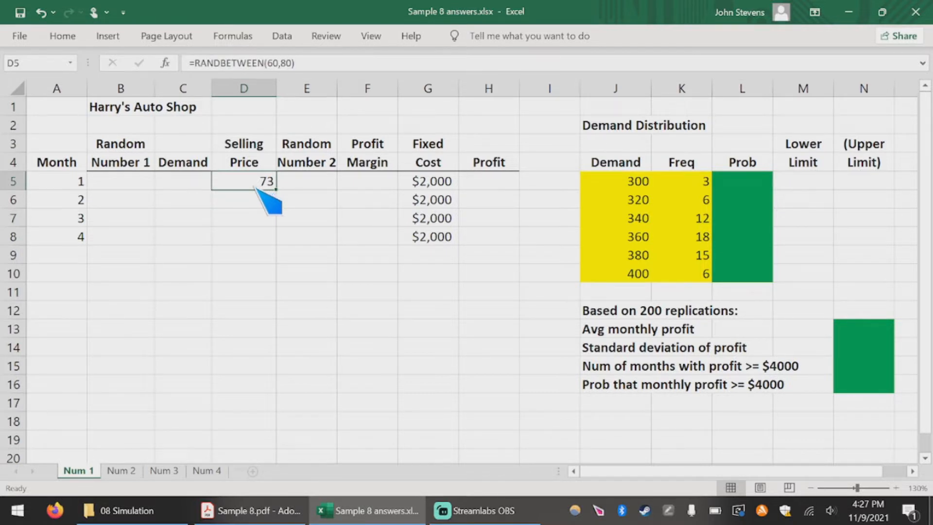
- Enter =RAND() in E5 as the first month's Random Number 2
drag(328, 185, 368, 184)
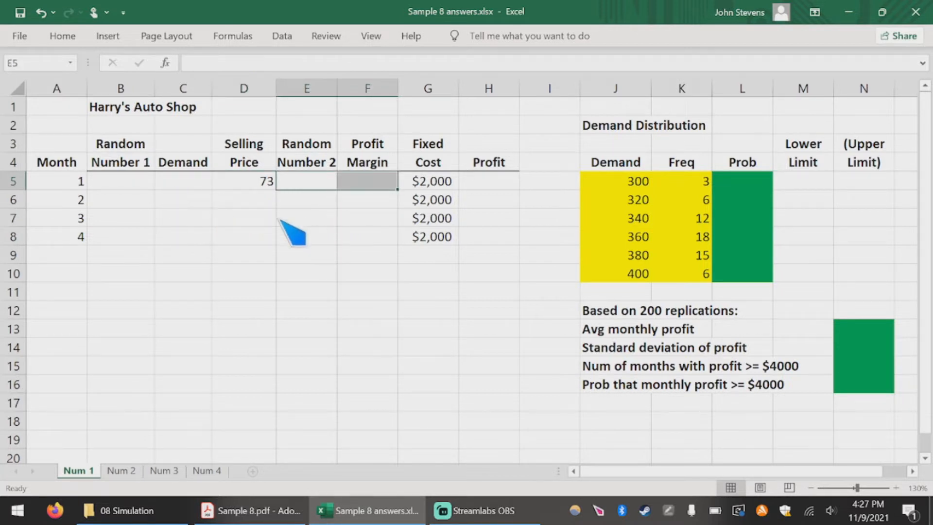
click(360, 184)
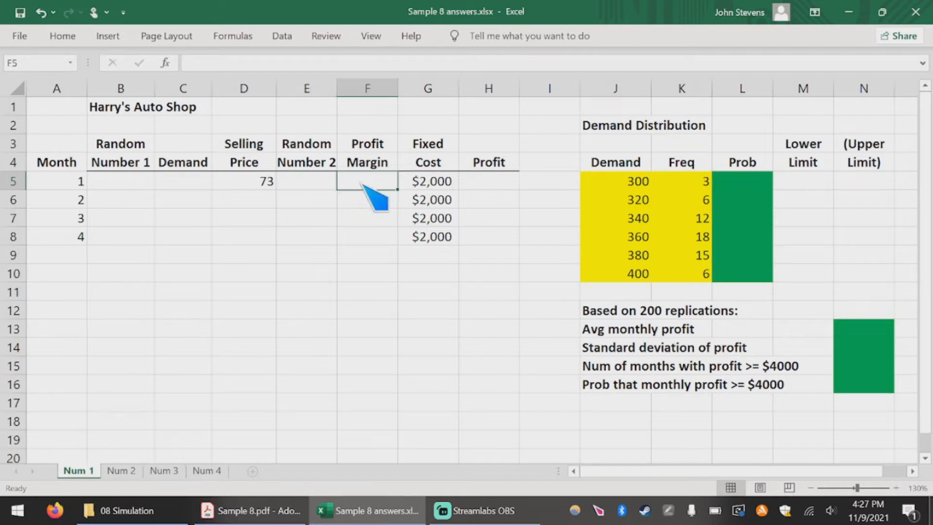
click(308, 183)
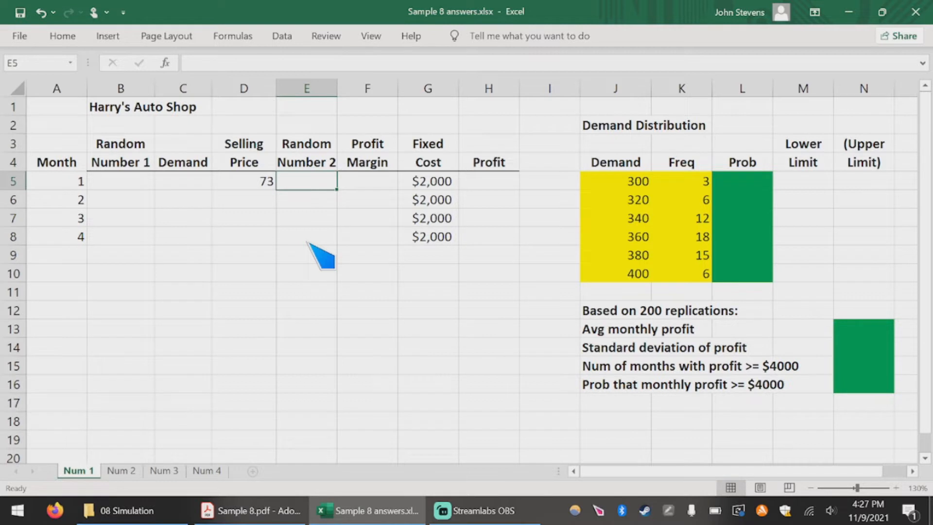
text(=rand)
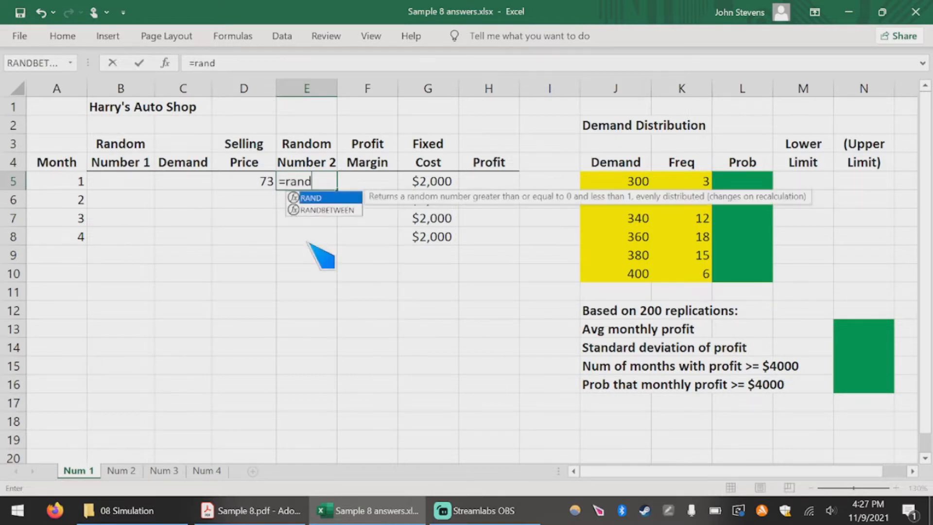
text(())
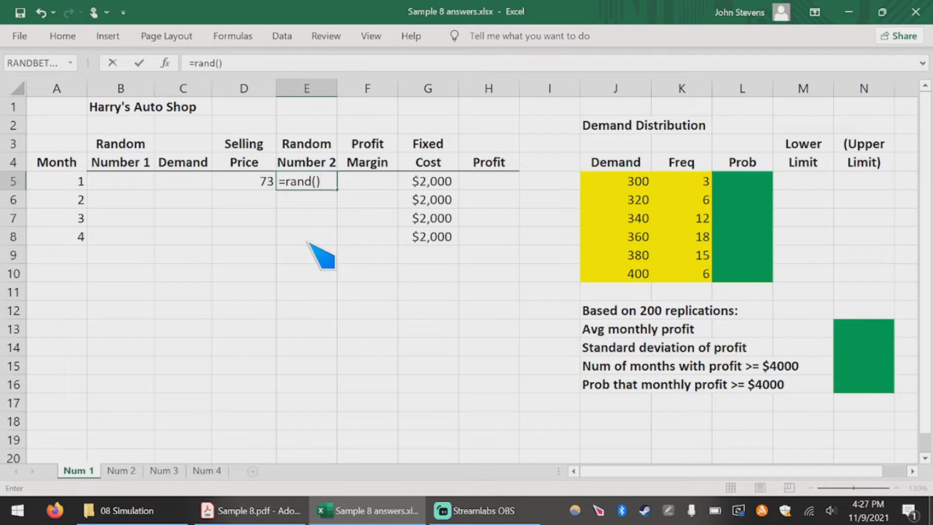
key(Return)
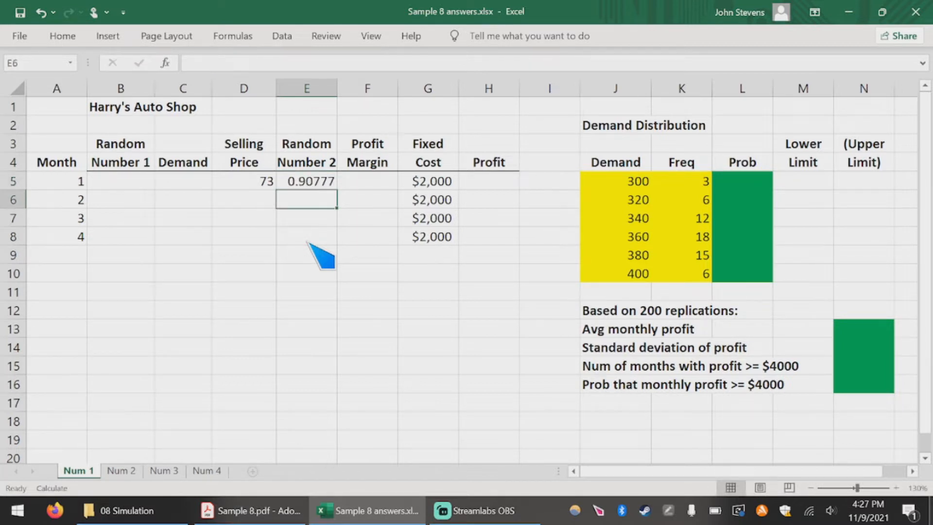
- Recalculate the worksheet repeatedly to examine the range of random values generated in E5
key(F9)
key(F9)
key(F9)
key(F9)
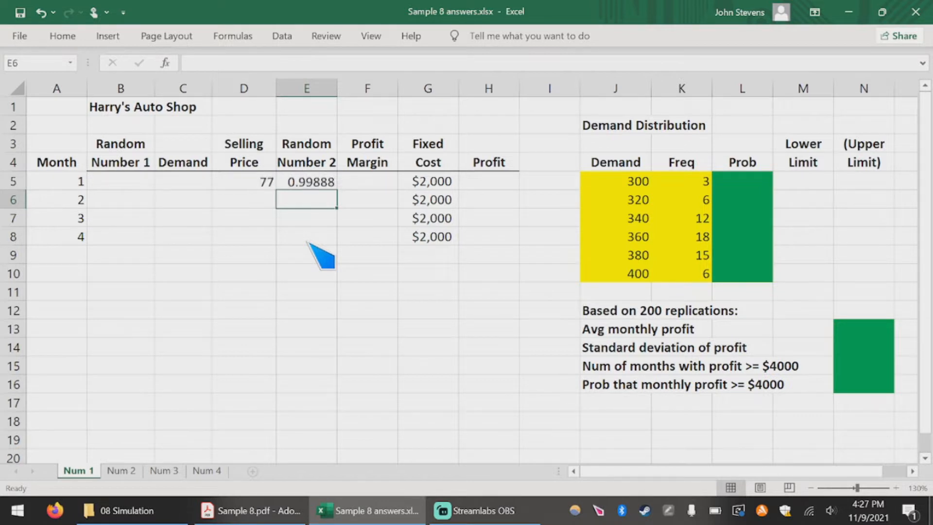
key(F9)
key(F9)
key(F9)
key(F9)
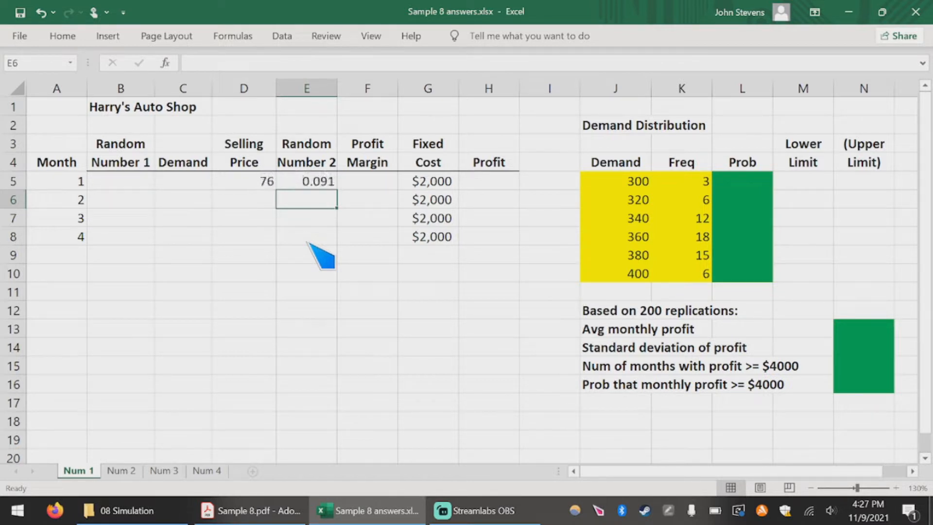
key(F9)
key(F9)
key(F9)
key(F9)
key(F9)
key(F9)
key(F9)
key(F9)
key(F9)
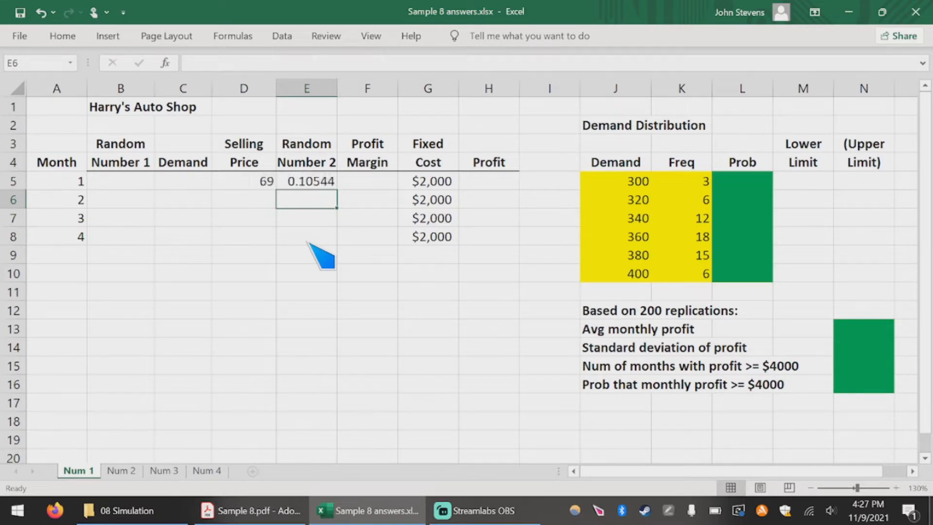
key(F9)
key(F9)
key(F9)
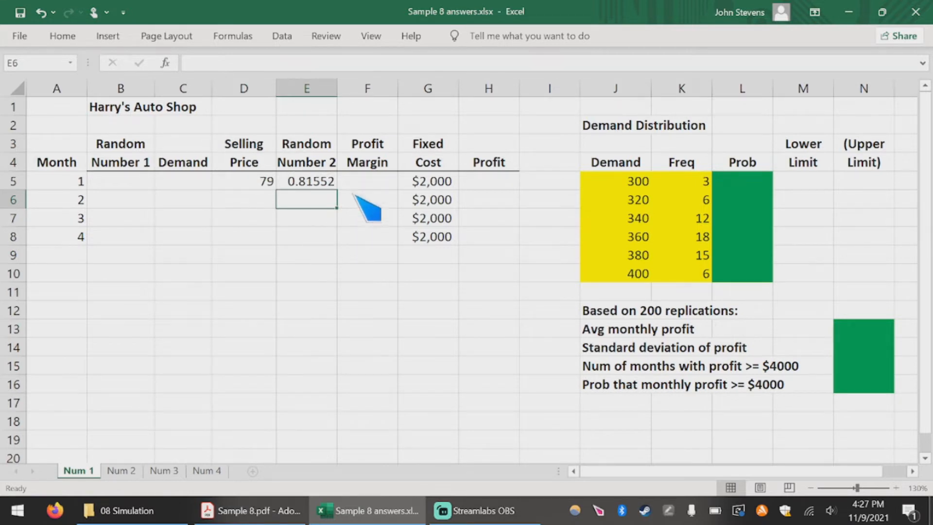
- Check the profit margin range in the PDF problem and enter =20+E5*(30-20) in F5 of the Excel worksheet
click(296, 510)
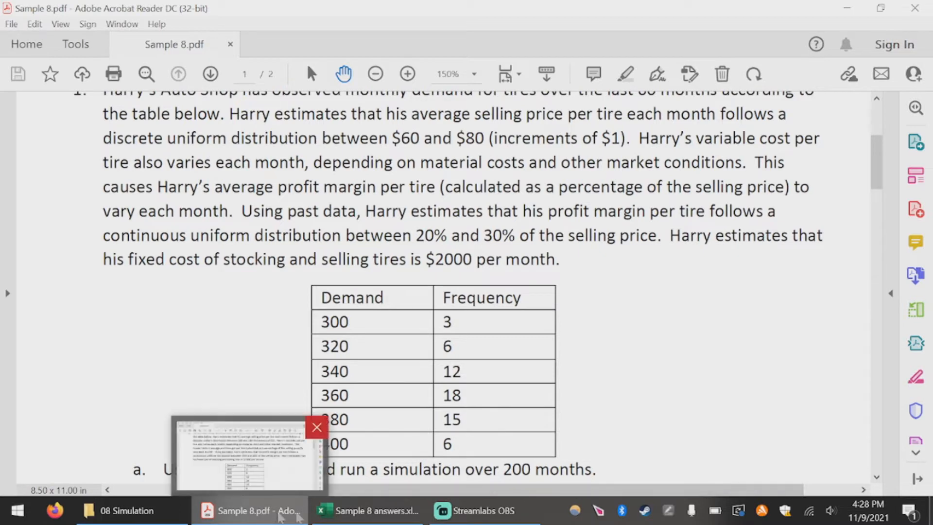
click(369, 510)
click(377, 186)
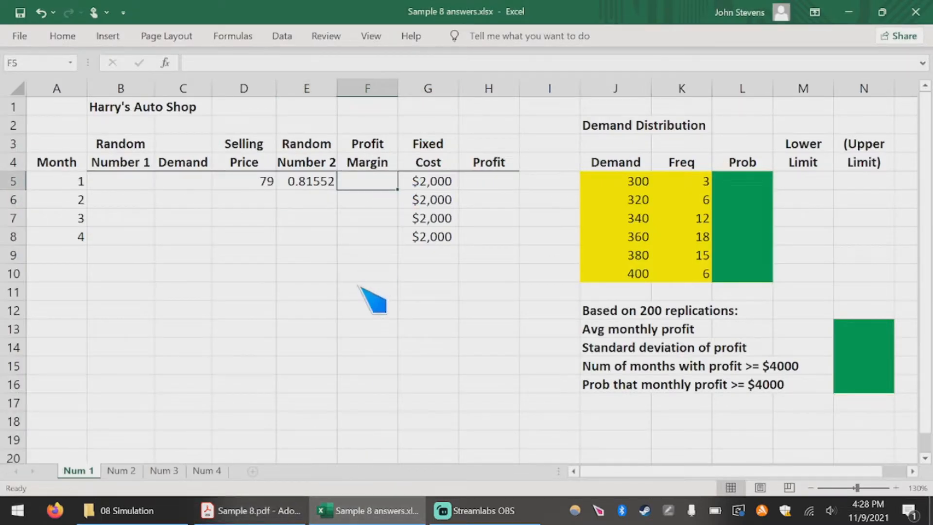
text(=)
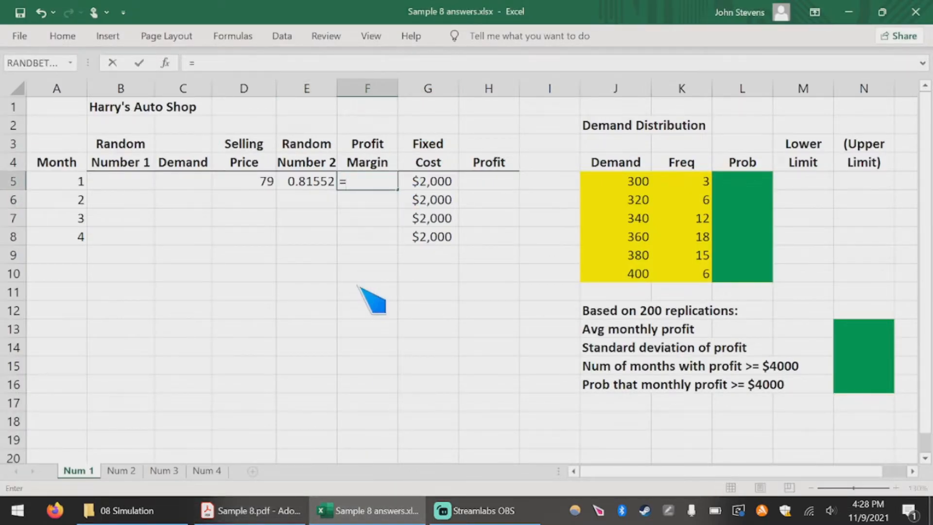
text(20+)
click(314, 187)
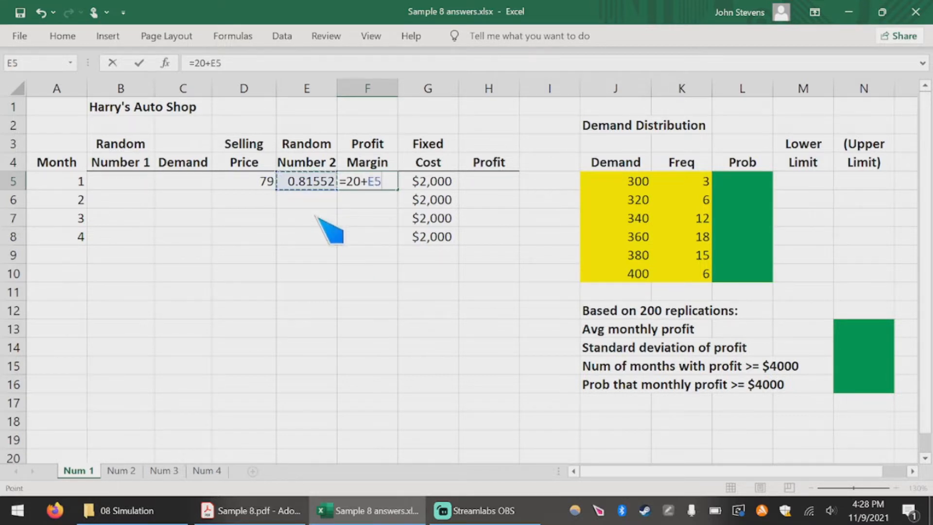
text(*())
click(230, 64)
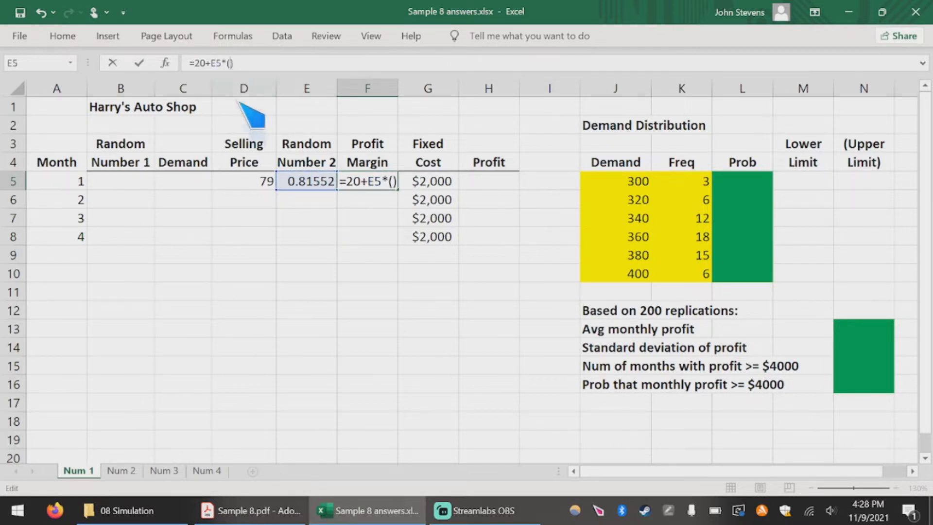
text(30)
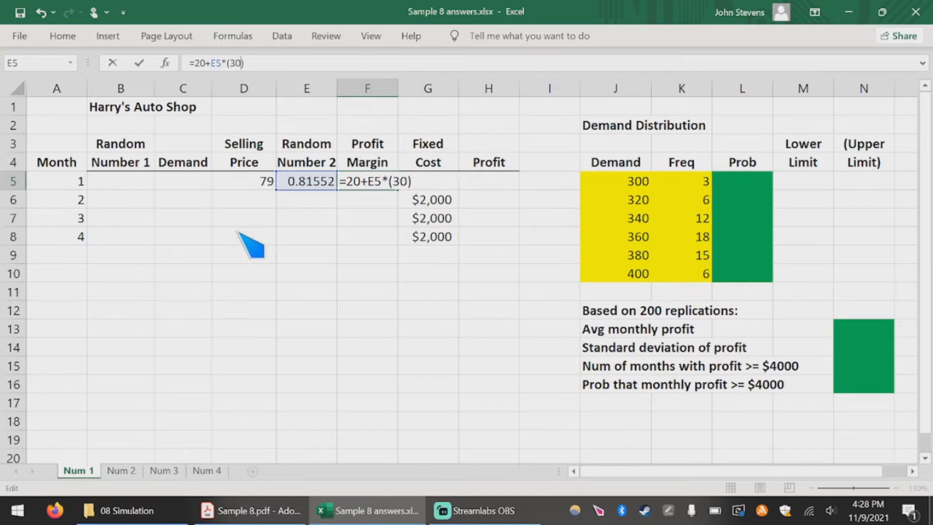
text(-20)
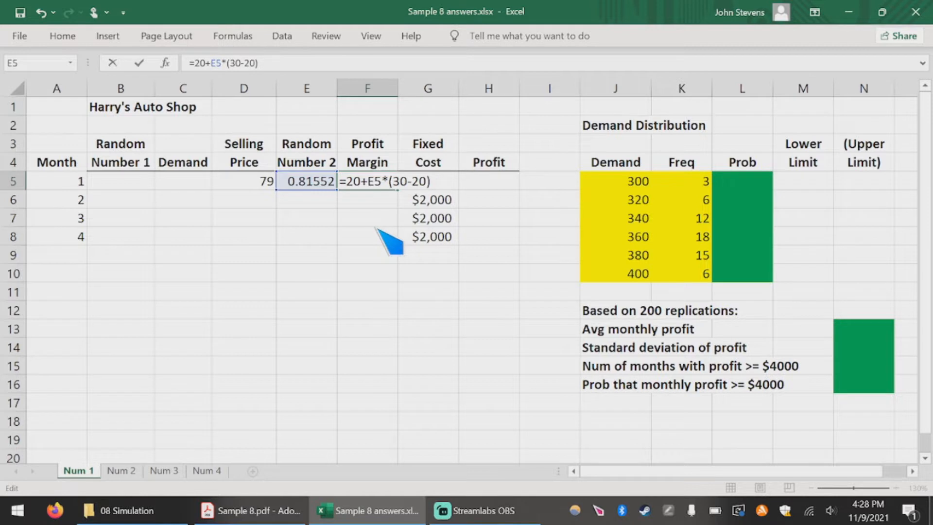
key(Return)
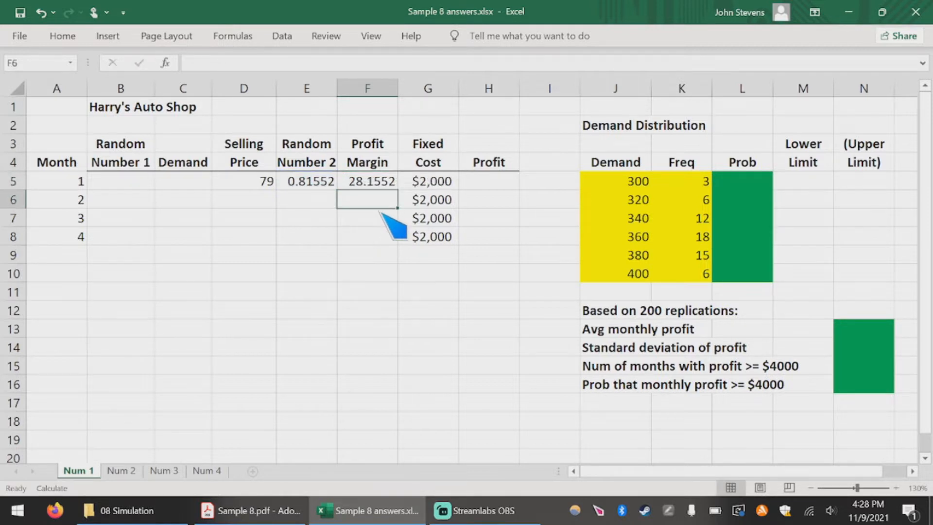
- Insert a blank column before Fixed Cost and enter a % label in G5 beside the profit margin
click(373, 183)
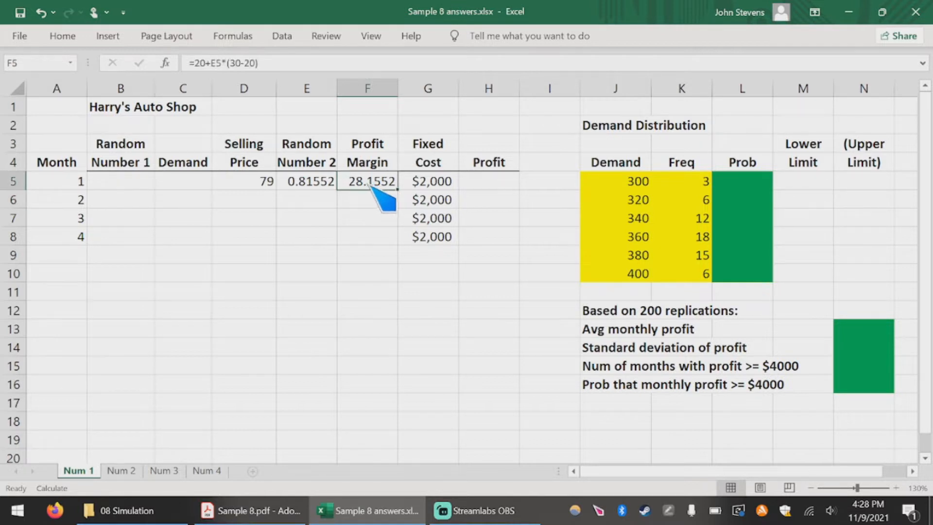
right_click(425, 90)
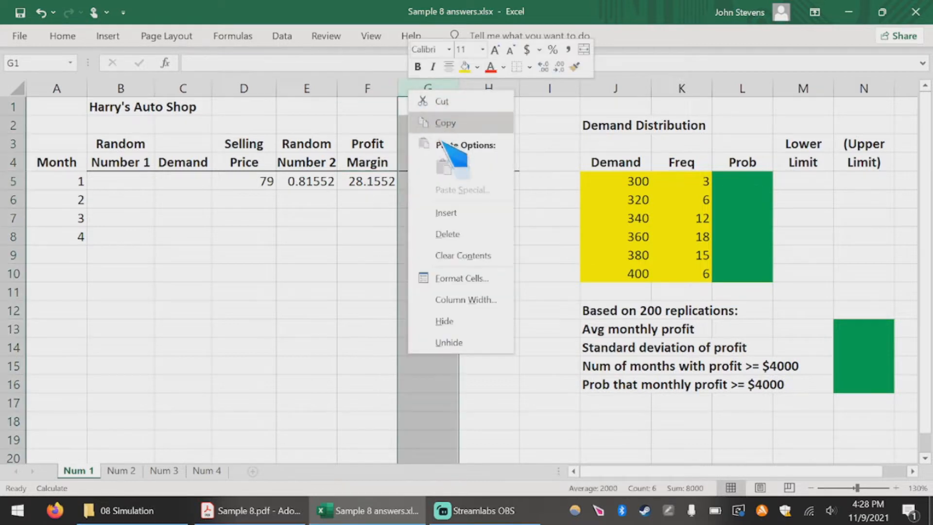
click(452, 212)
click(414, 183)
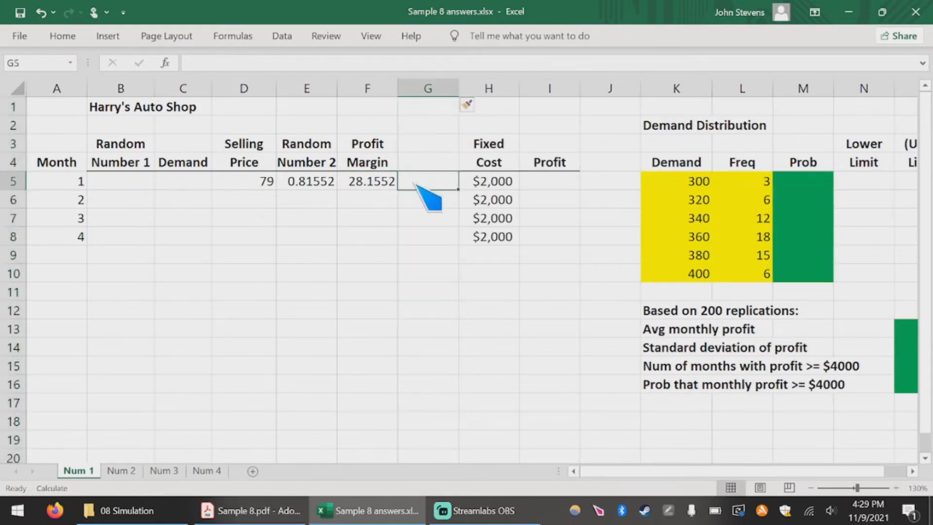
text(%)
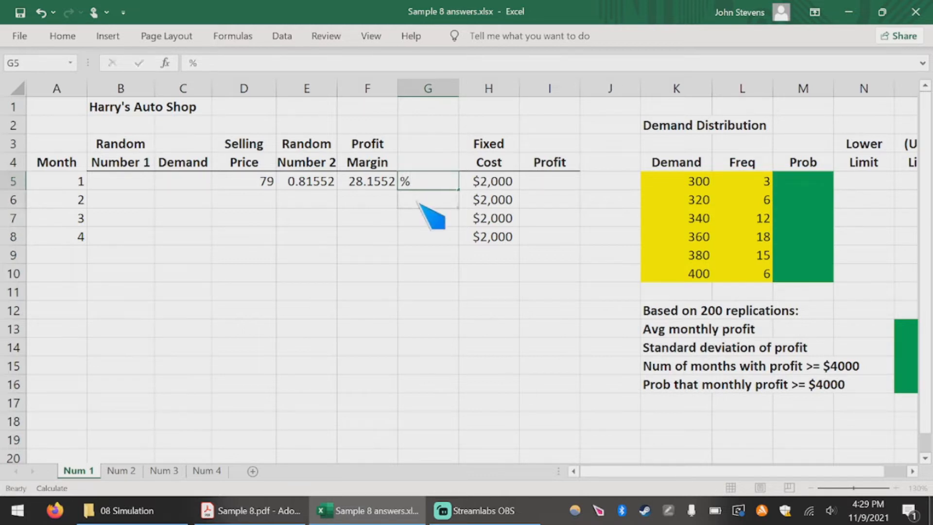
- Narrow column G so it just fits the % label beside the profit margin
click(449, 90)
drag(448, 89, 417, 90)
click(365, 254)
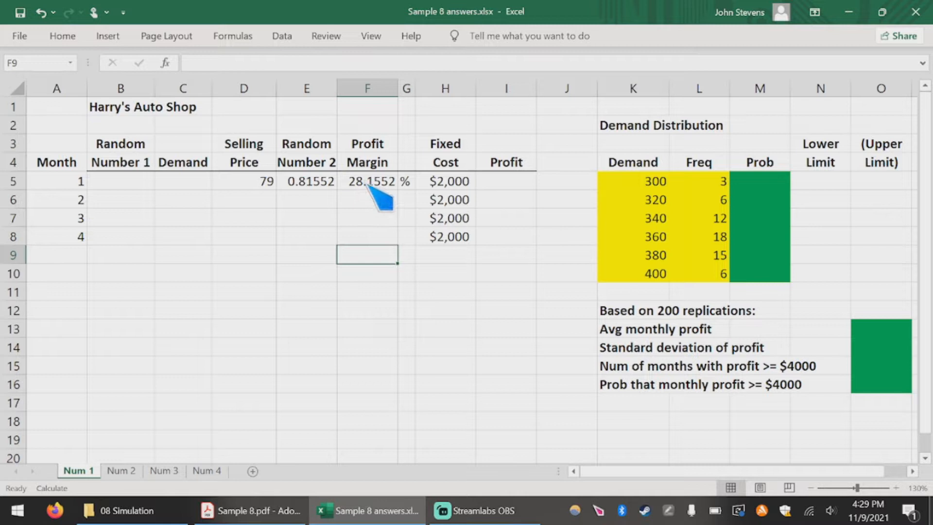
right_click(371, 185)
click(396, 425)
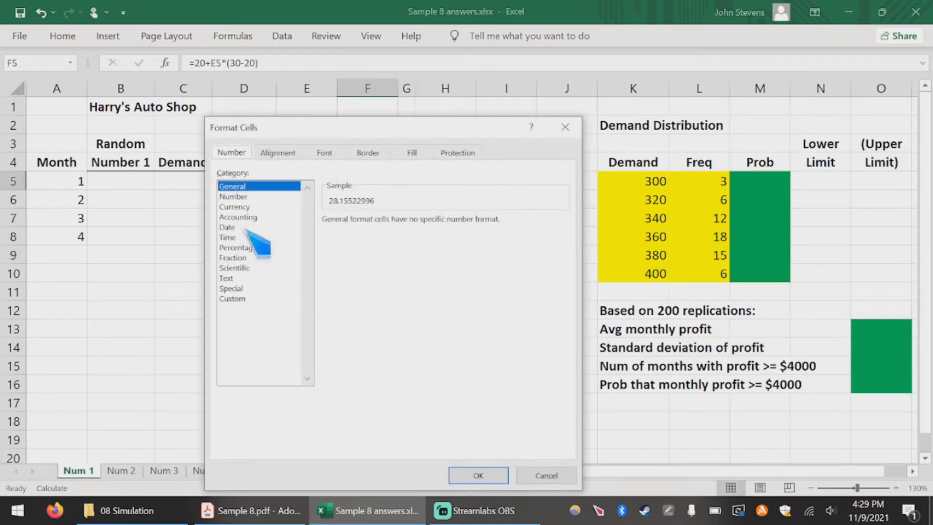
click(245, 247)
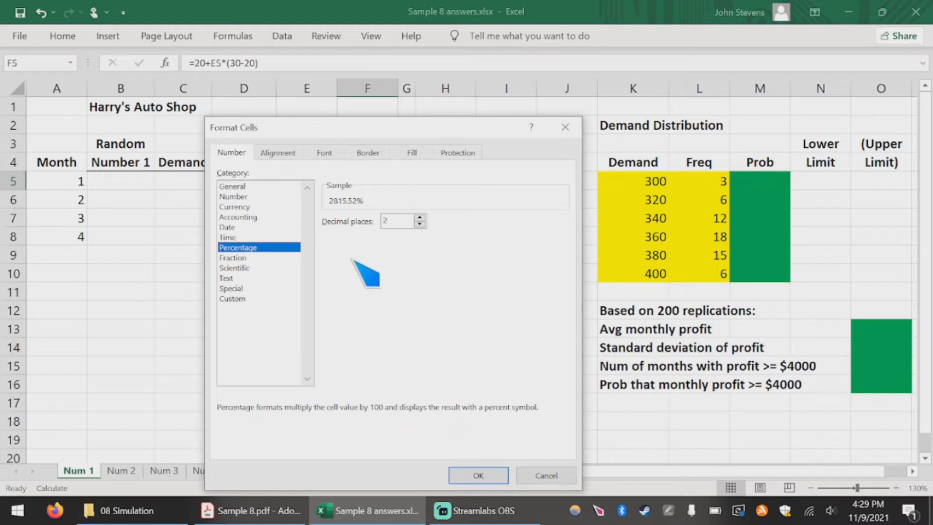
click(565, 128)
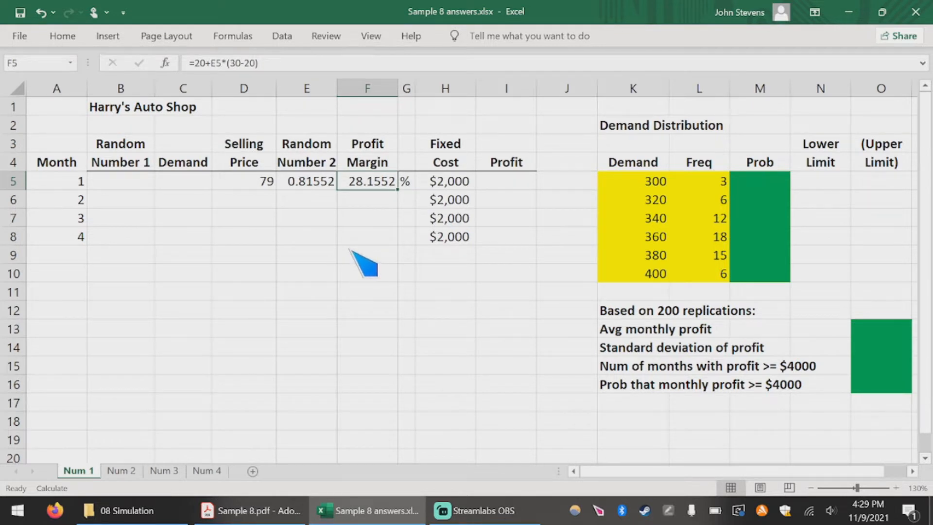
- Review the formulas in D5 and F5 and enter =RAND() in B5 as the first month's Random Number 1
click(257, 185)
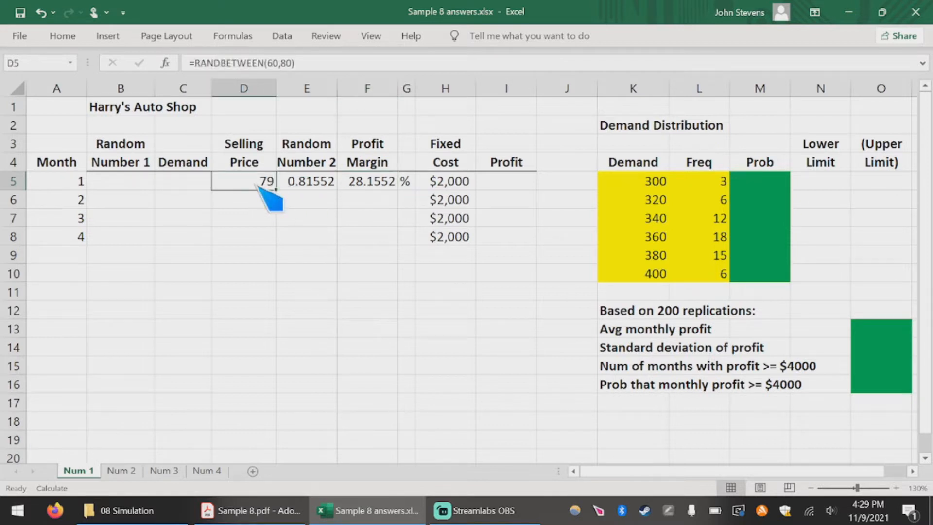
click(366, 192)
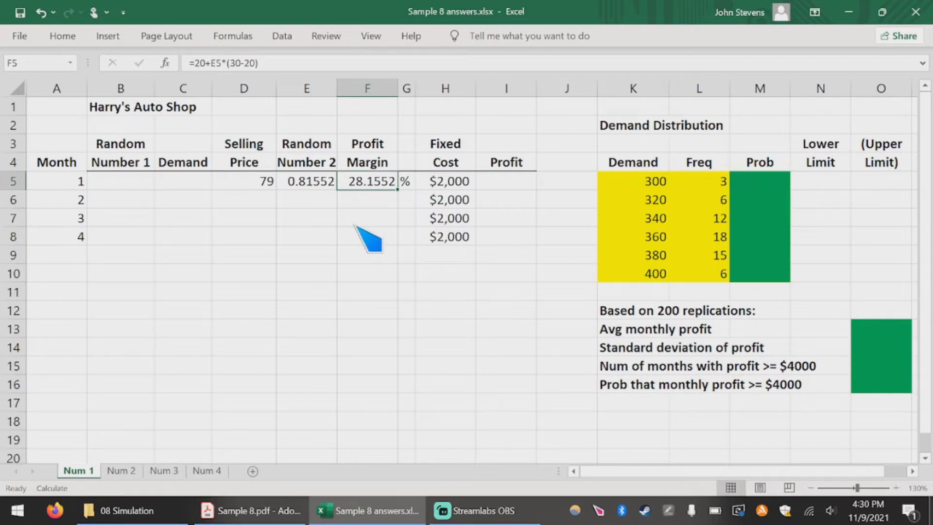
click(188, 187)
click(137, 181)
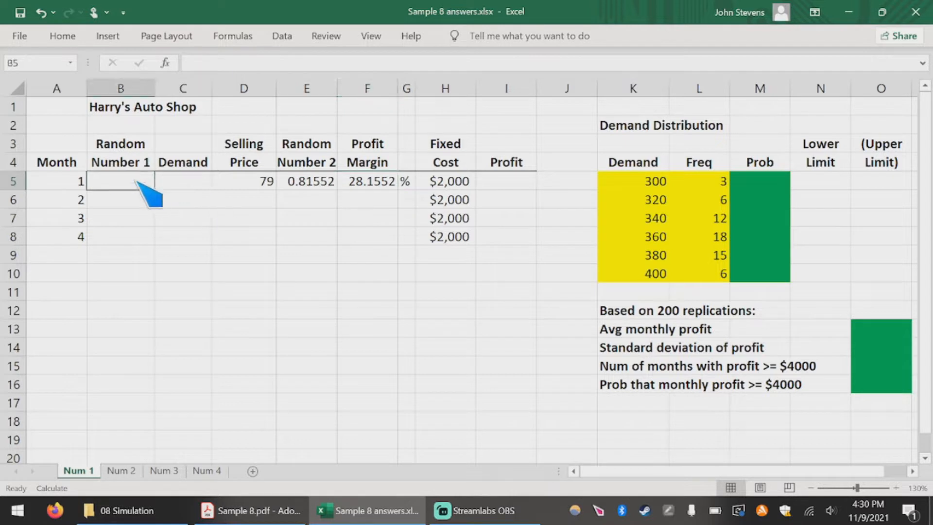
text(=ran)
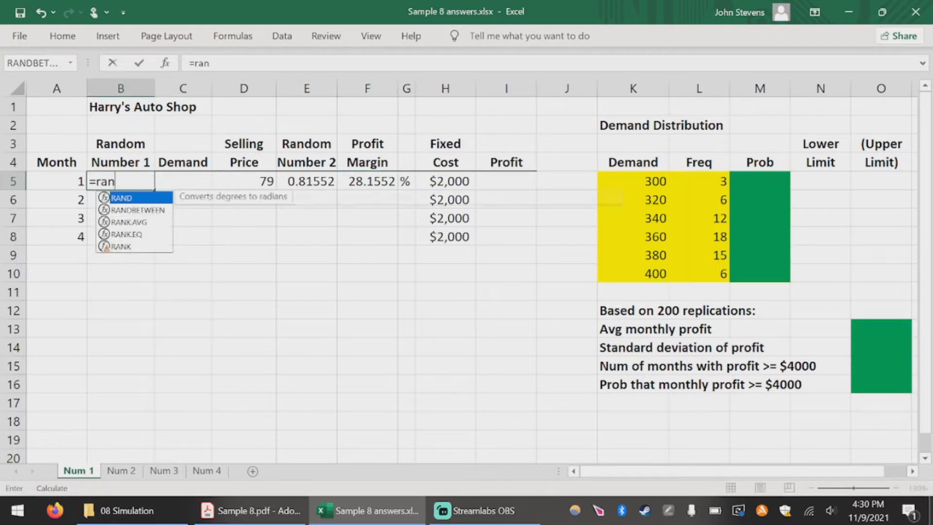
text(d())
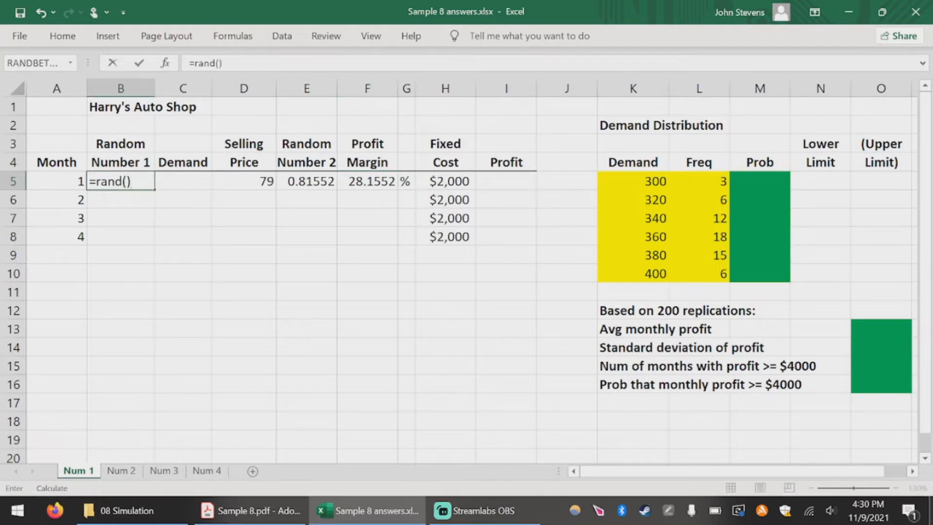
key(Return)
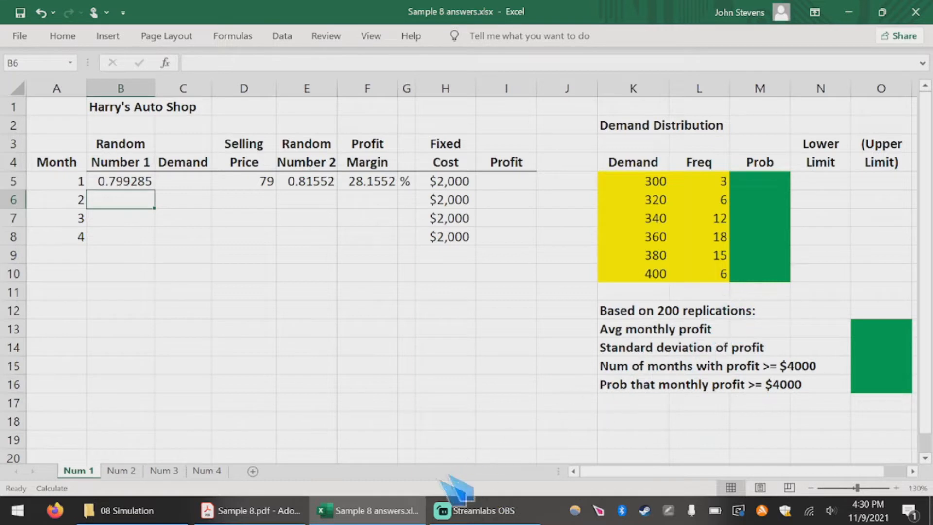
- Check the demand table in the PDF problem and total the frequencies in L11 of the Excel worksheet with =SUM(L5:L10)
click(240, 511)
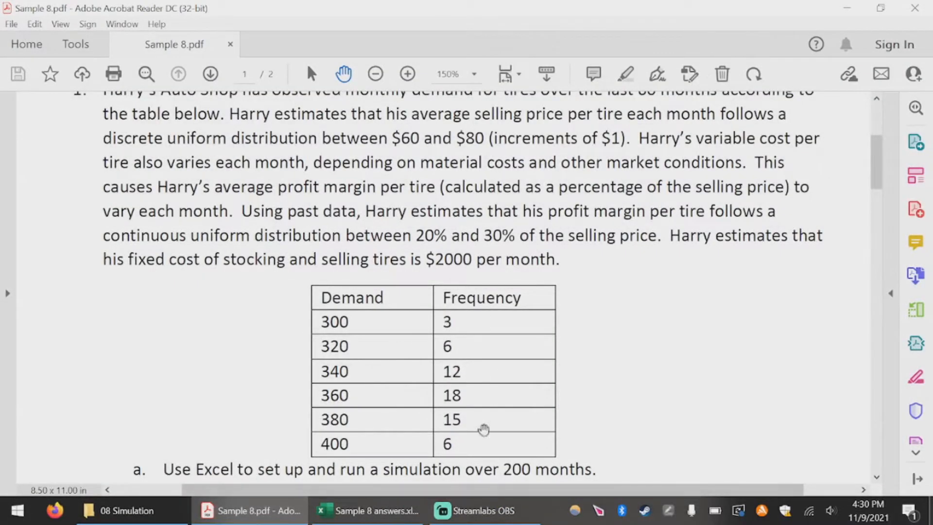
click(323, 509)
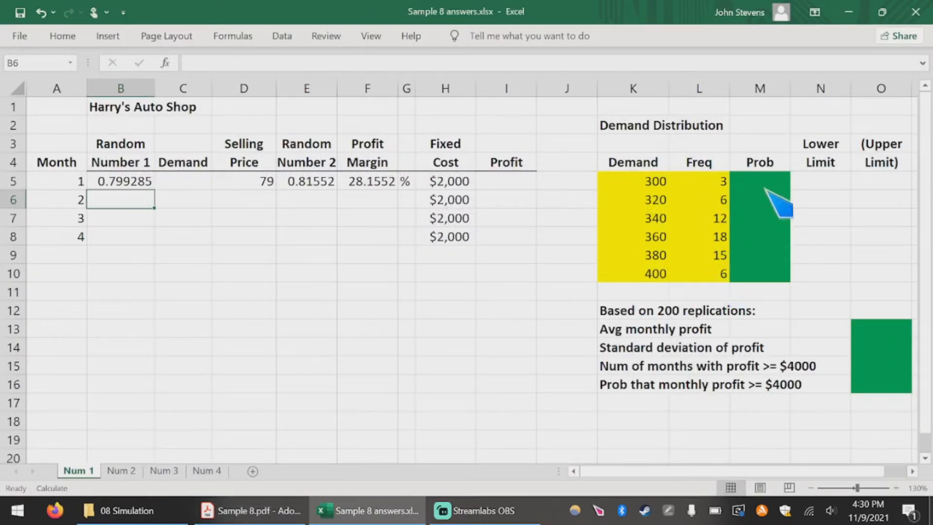
click(690, 296)
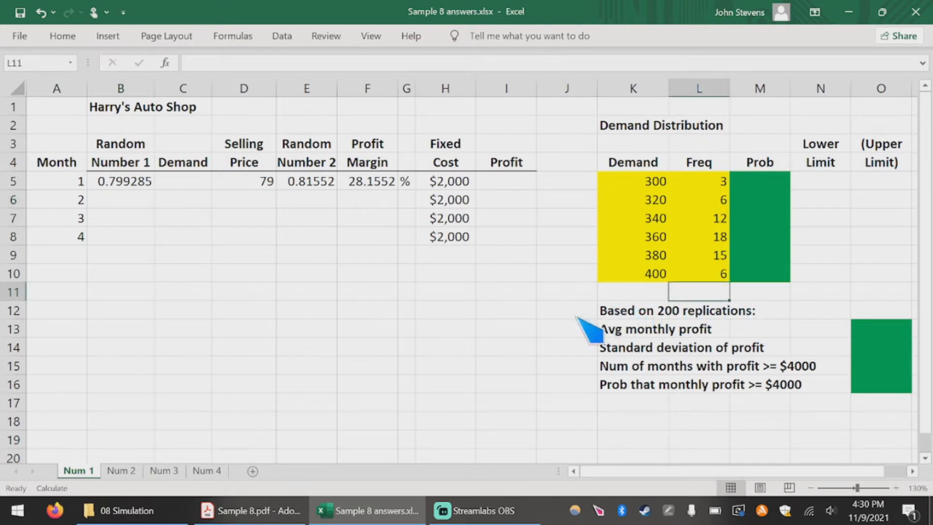
text(=SUM()
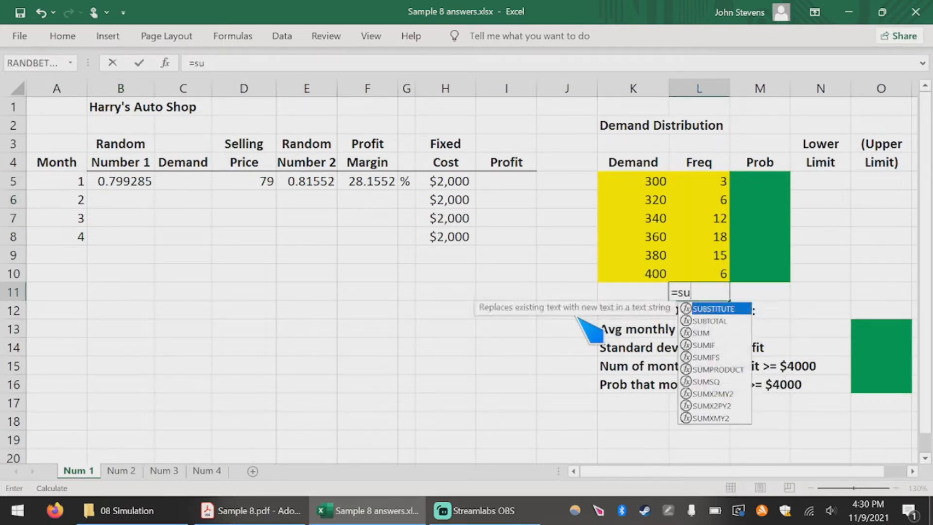
drag(699, 184, 695, 275)
text())
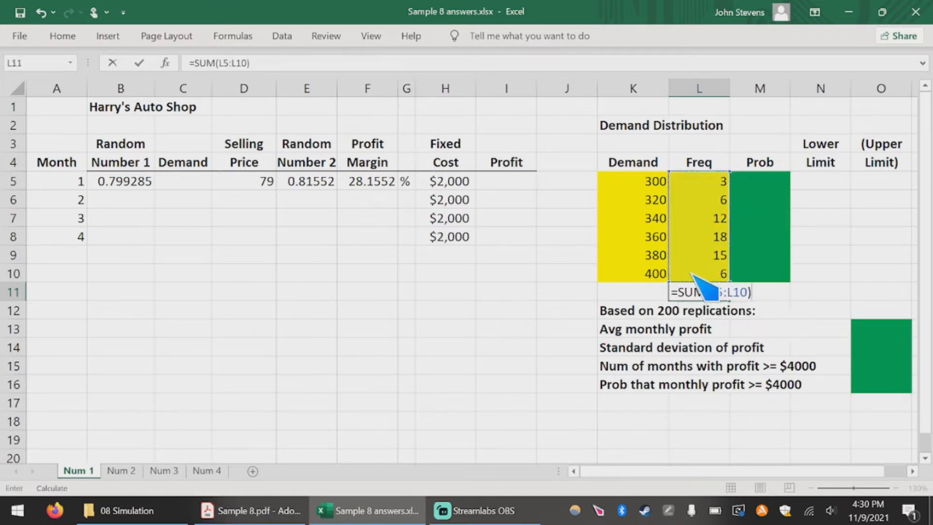
key(Return)
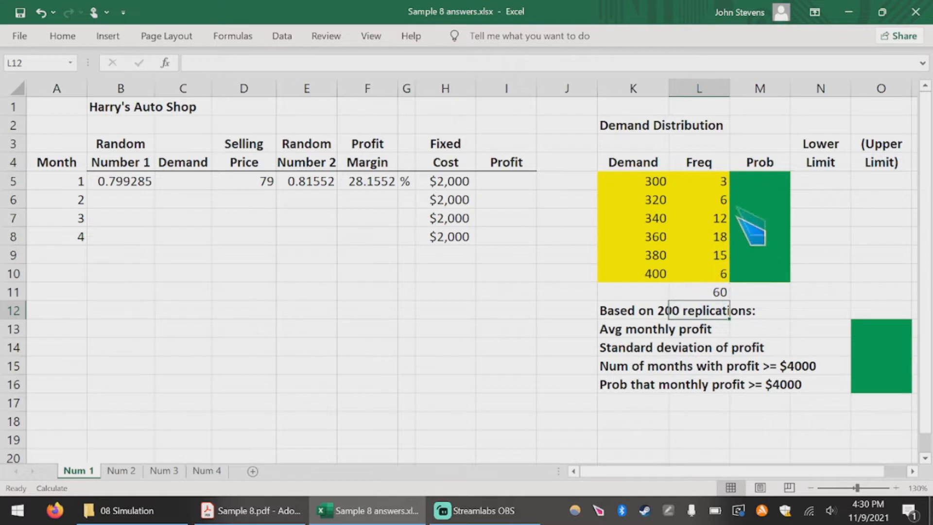
- Enter =L5/$L$11 in M5, fill it down to M10 and recalculate to get each demand level's probability
click(751, 182)
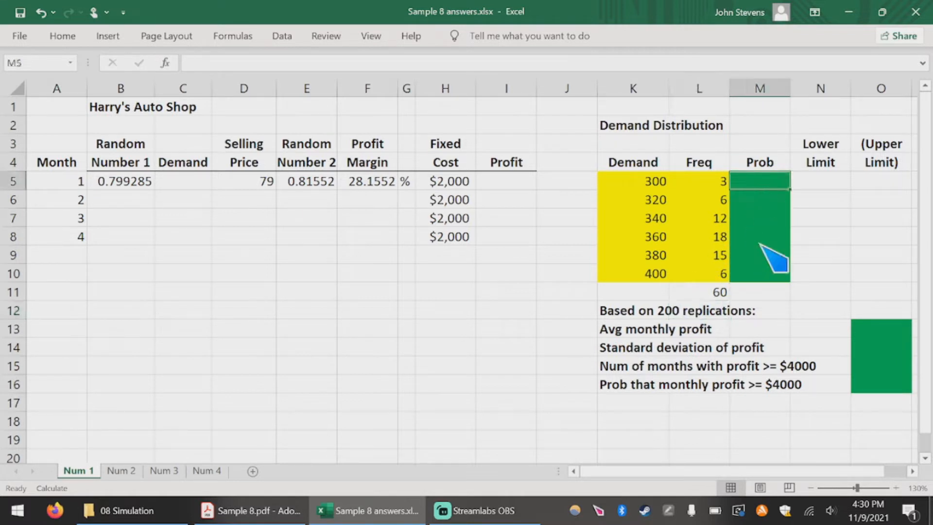
text(=)
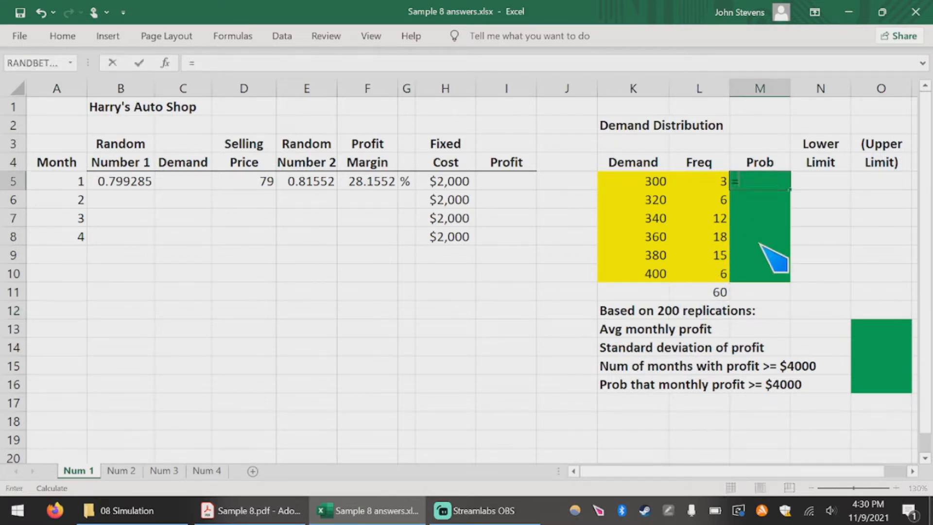
click(711, 184)
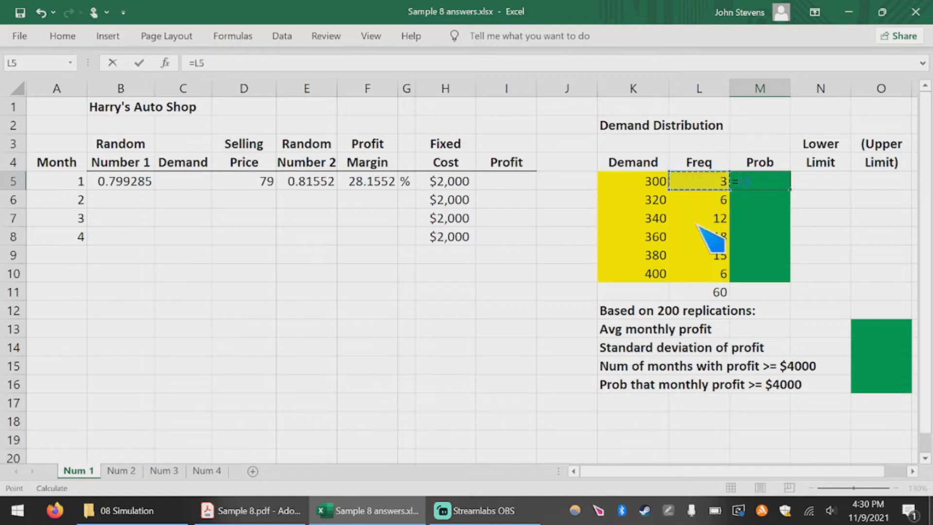
text(/)
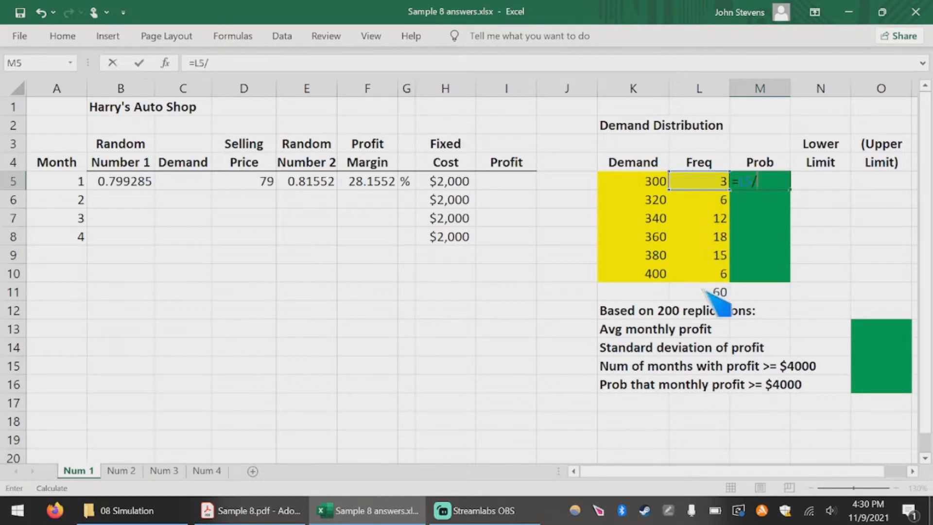
click(699, 292)
key(F4)
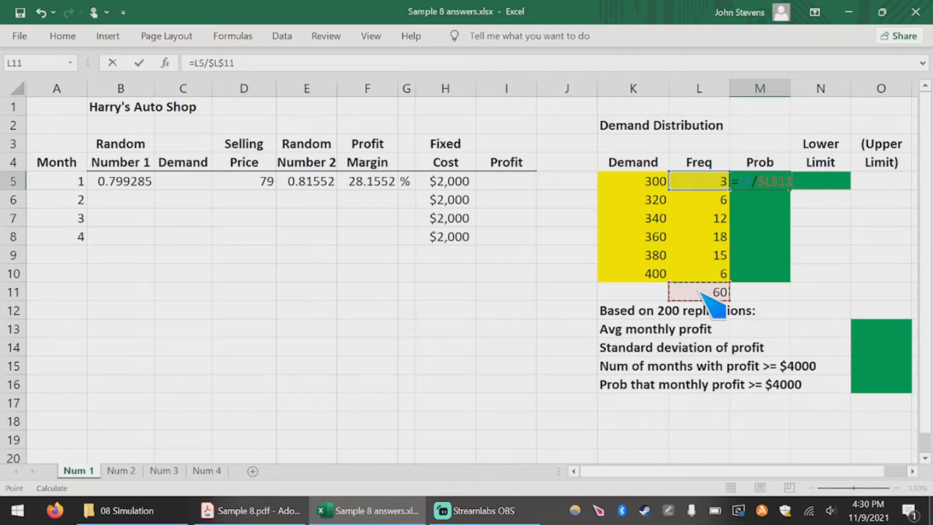
key(Return)
click(777, 186)
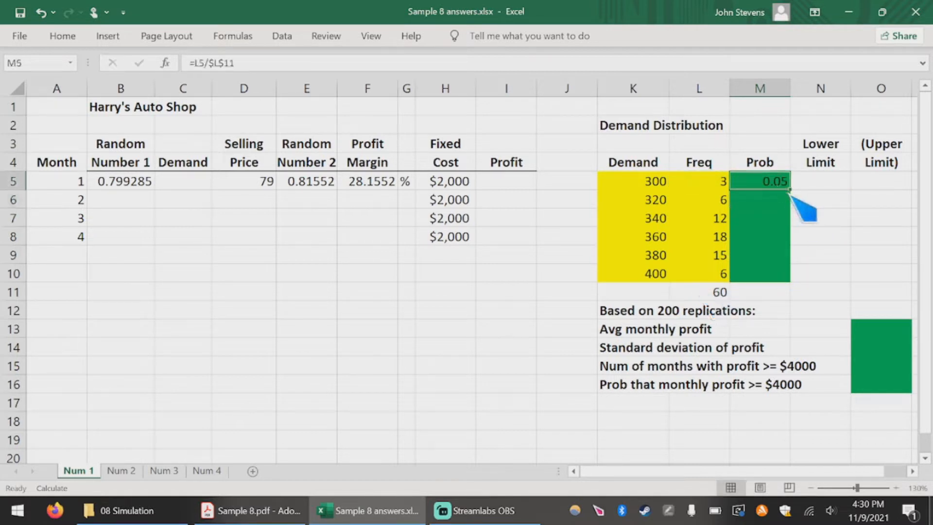
drag(791, 191, 792, 284)
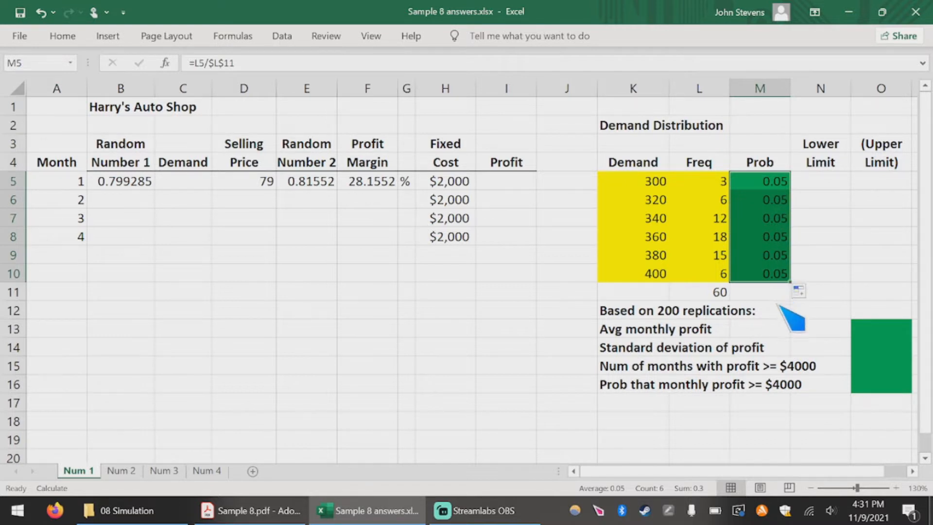
key(F9)
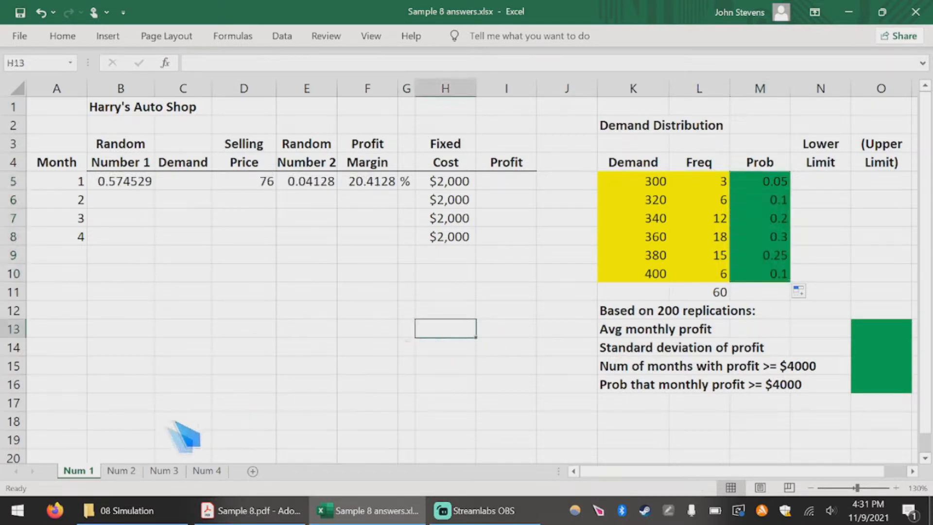
- Check the workbook calculation mode in the Excel formula options without changing it, and recalculate the worksheet
click(19, 36)
click(44, 443)
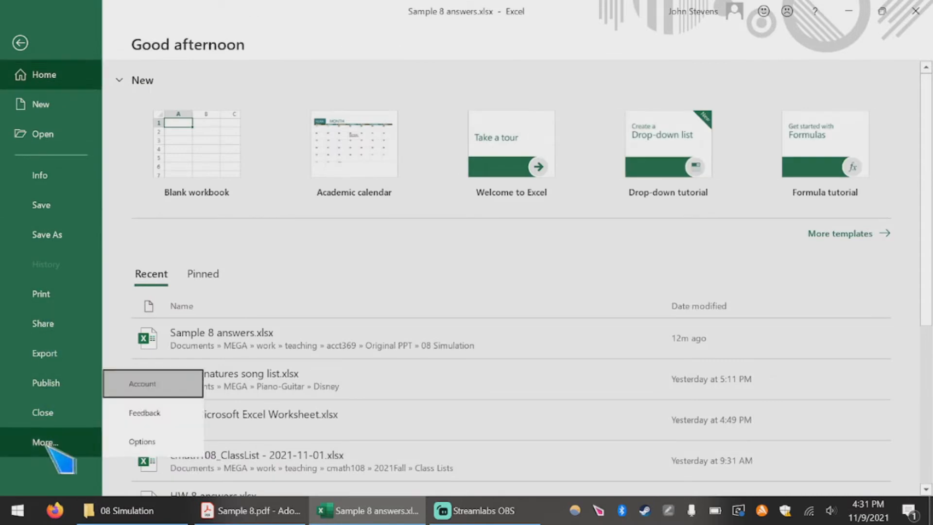
click(143, 440)
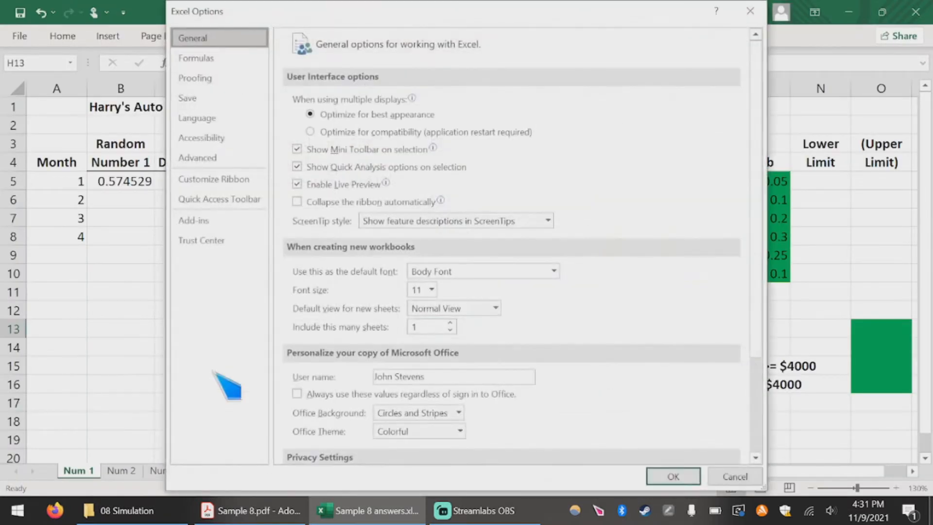
click(212, 57)
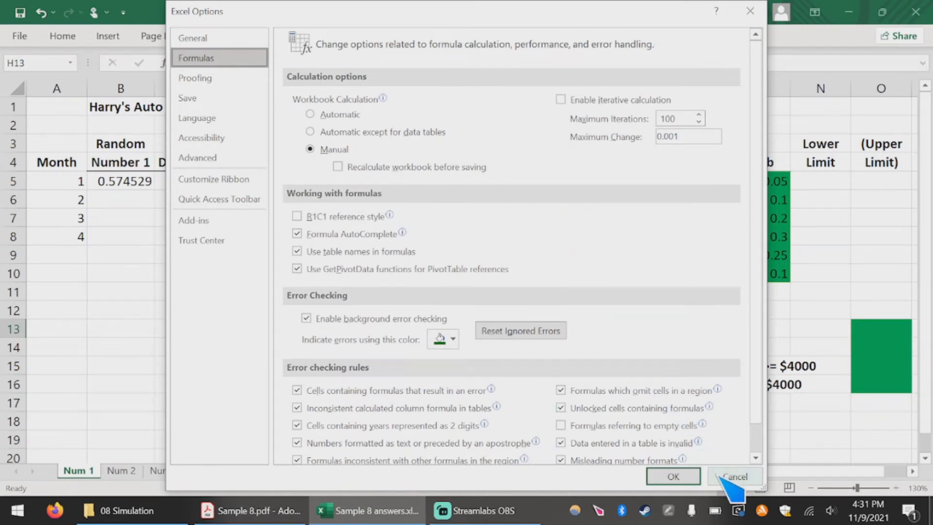
click(731, 477)
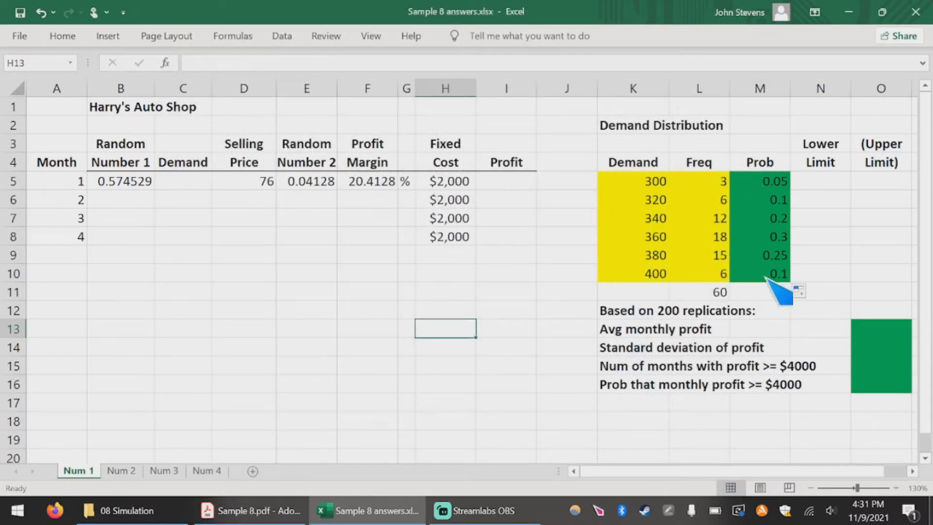
key(F9)
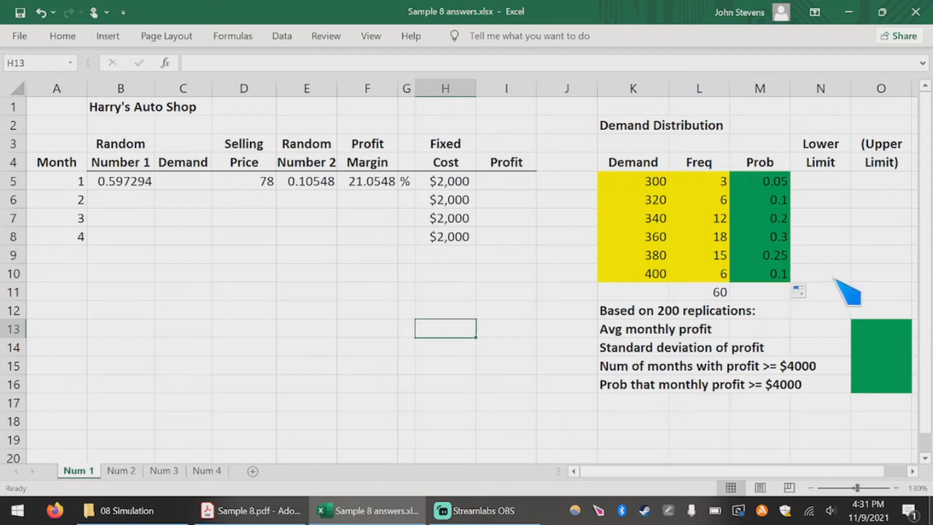
- Enter 0 as the lower limit in N5 and 0.05 as the upper limit in O5 for the 300 demand level
click(912, 471)
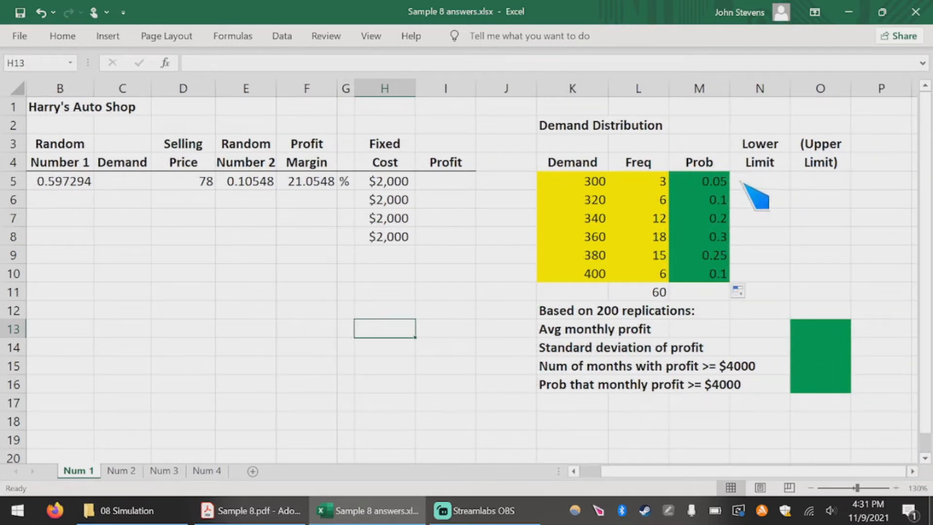
click(772, 187)
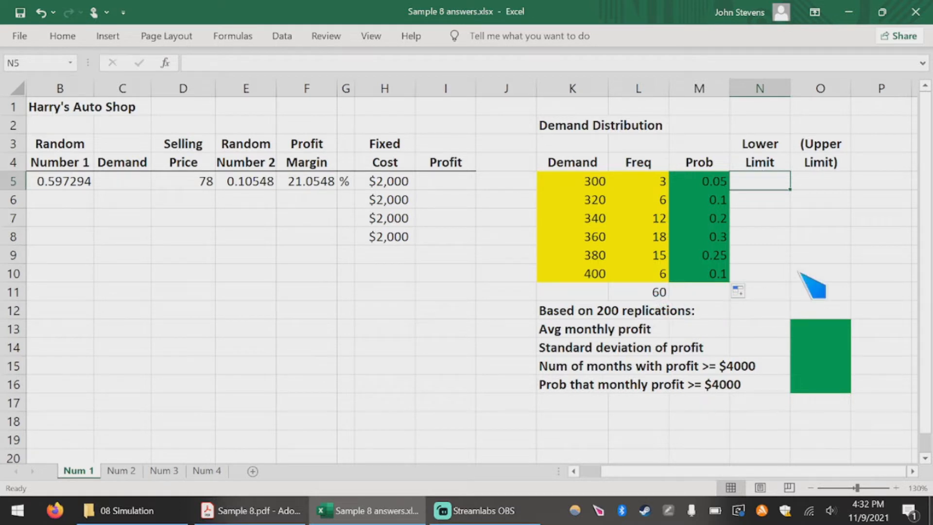
text(0)
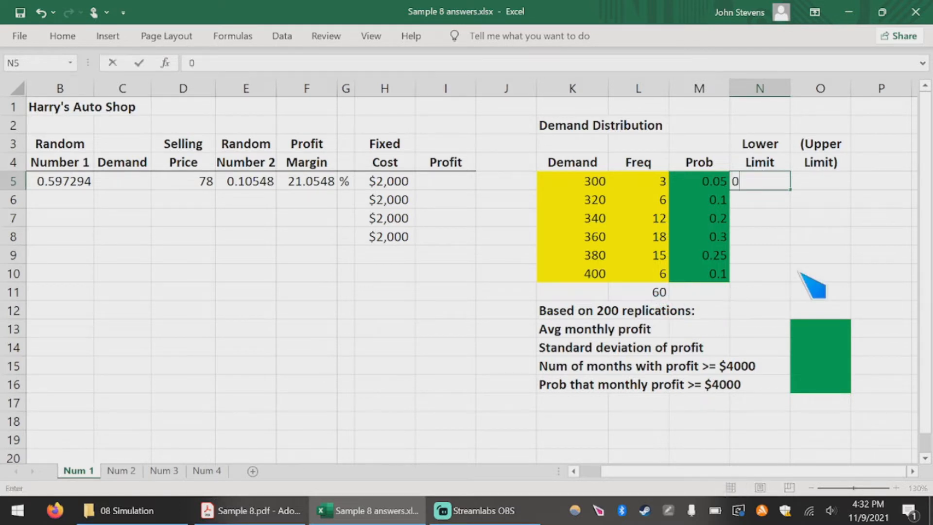
click(810, 180)
text(0.05)
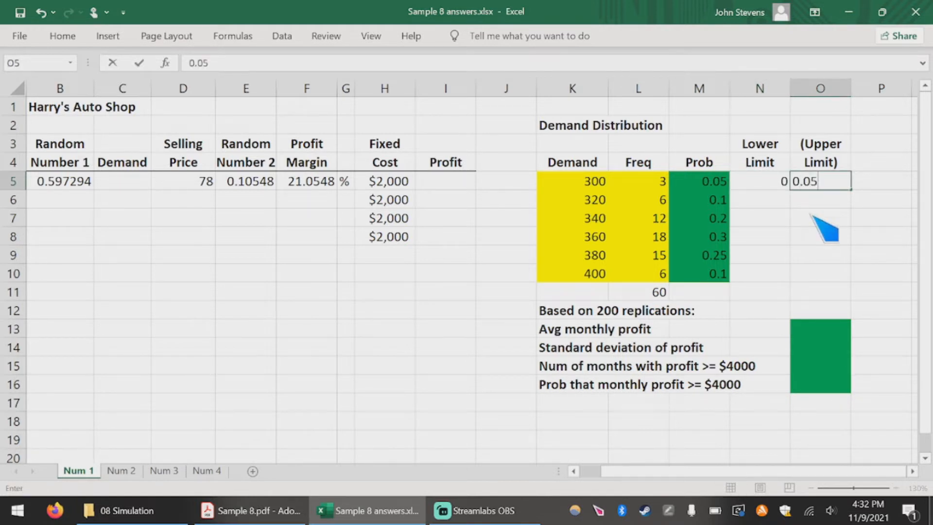
key(Return)
key(Down)
key(Left)
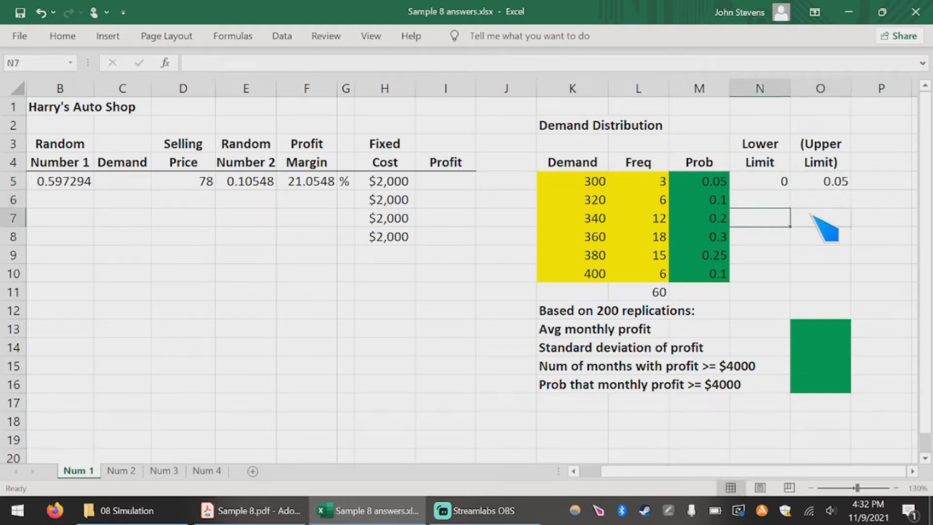
key(Up)
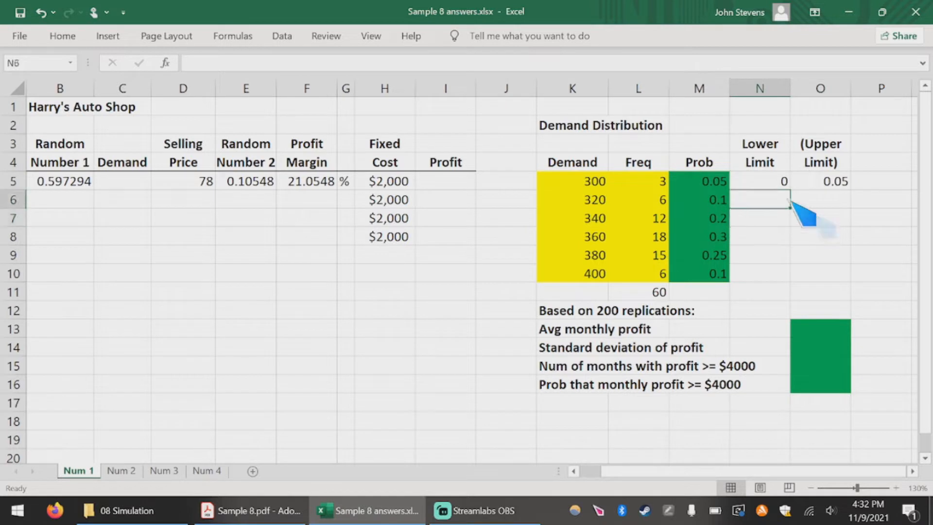
- Enter 0.05 as the lower limit in N6 and 0.15 as the upper limit in O6 for the 320 demand level
text(0)
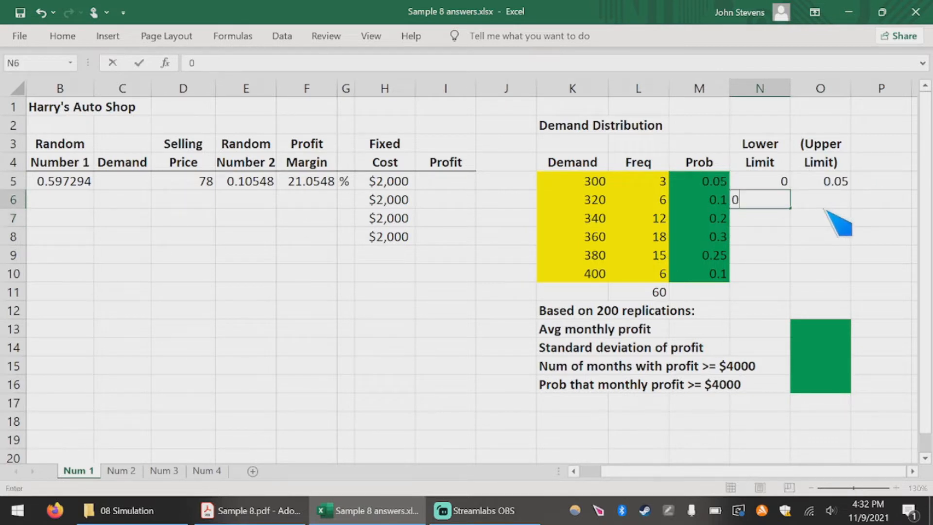
text(.05)
key(Tab)
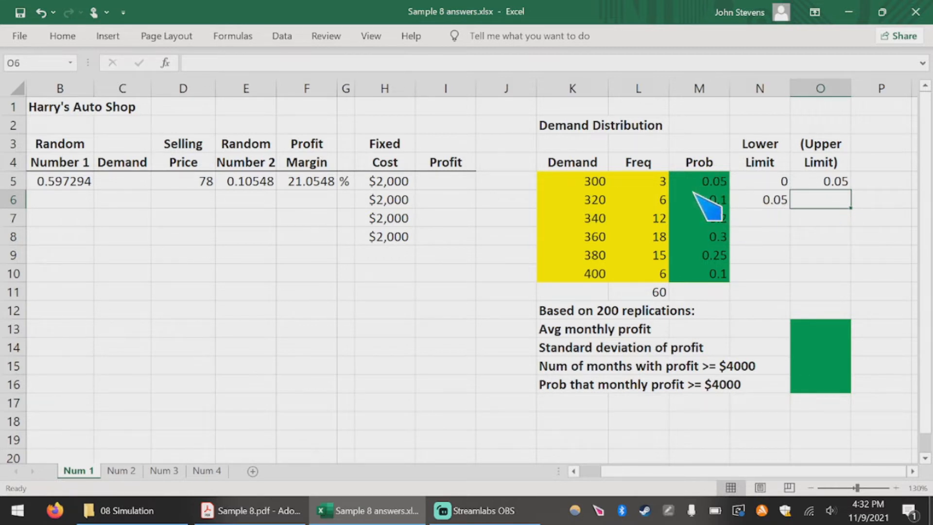
text(0.15)
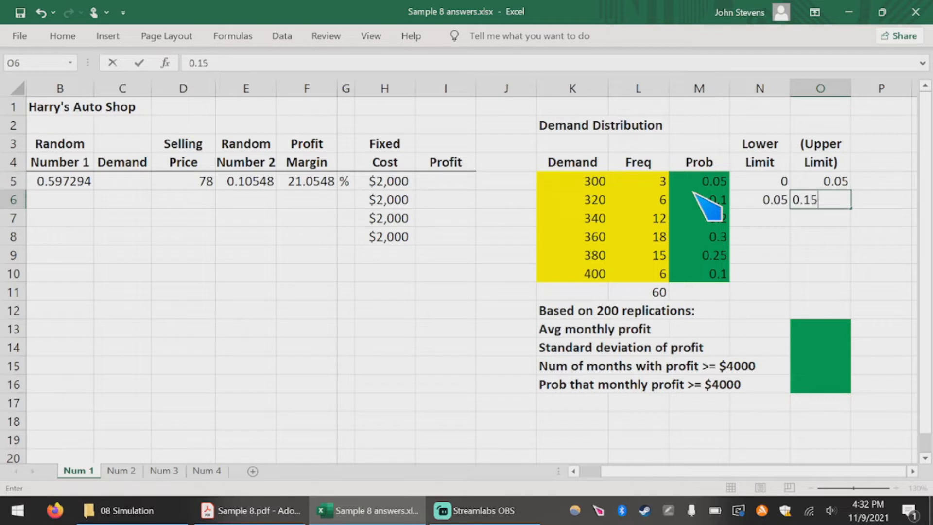
key(Return)
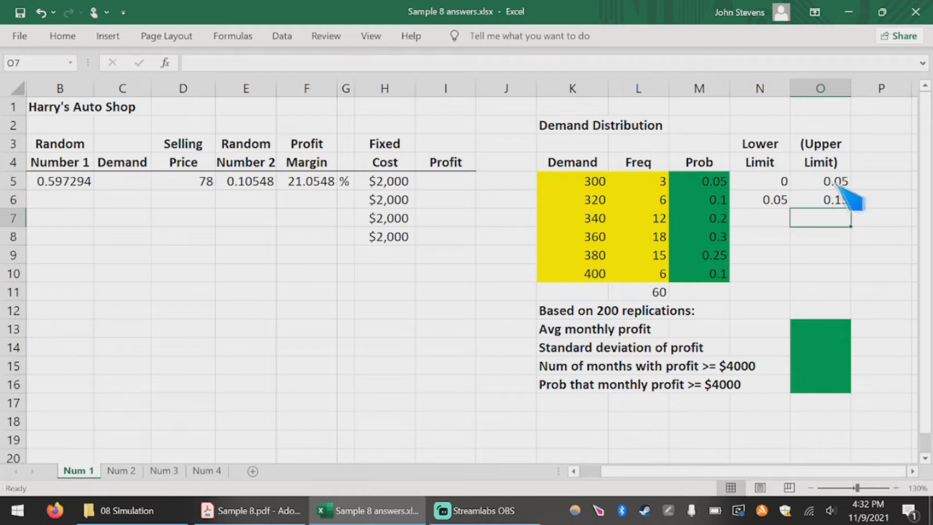
- Enter 0.15 as the lower limit in N7 and 0.35 as the upper limit in O7 for the 340 demand level
click(768, 218)
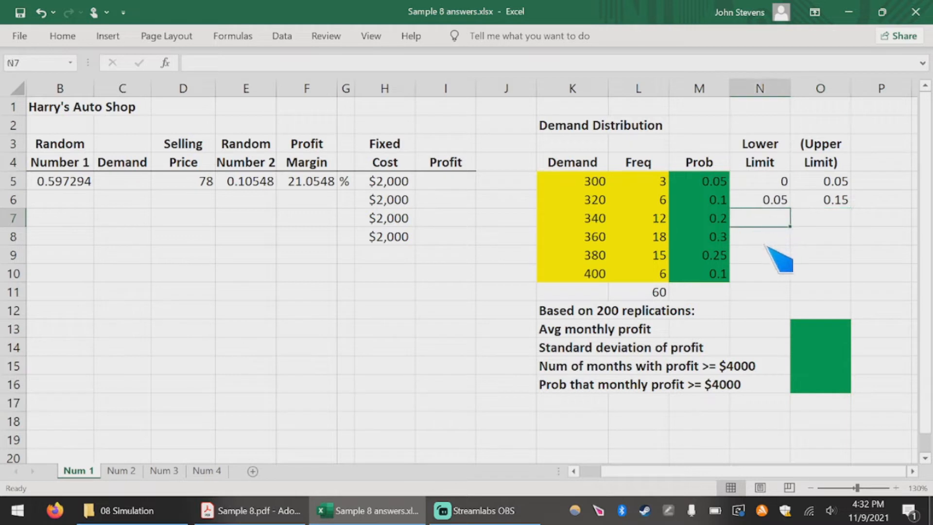
text(0.15)
key(Tab)
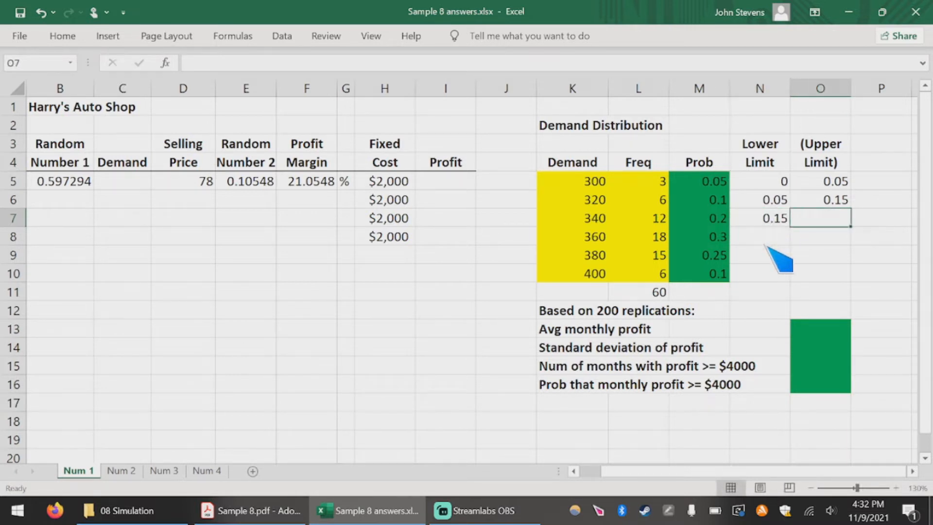
text(0.35)
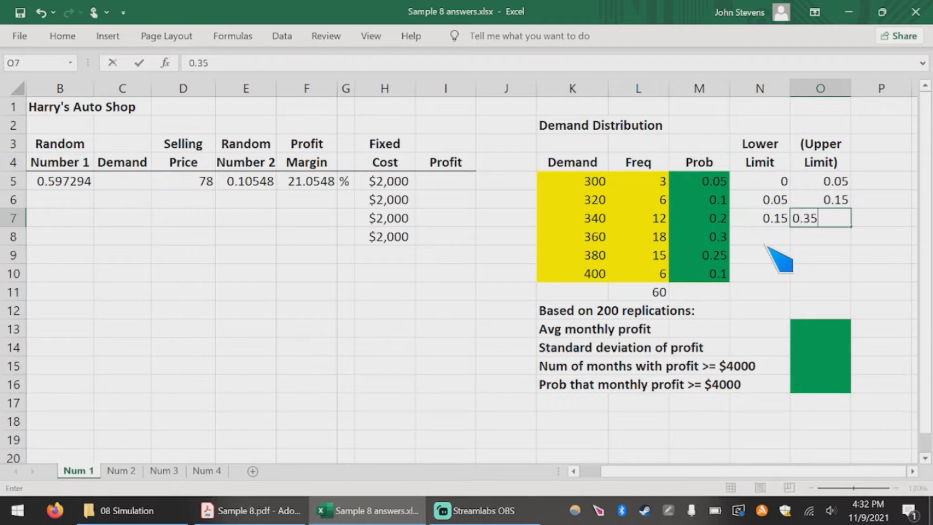
key(Return)
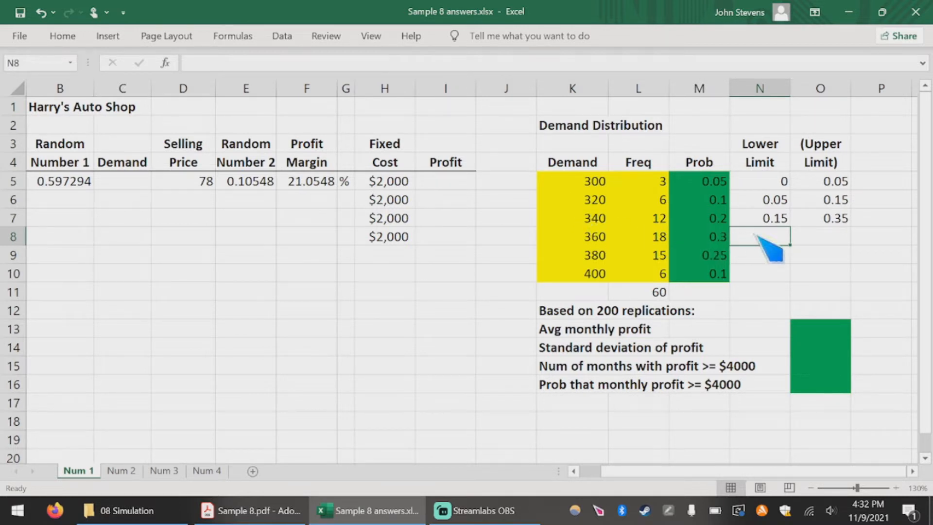
- Enter 0.35 as the lower limit in N8 and 0.65 as the upper limit in O8 for the 360 demand level
text(0.35)
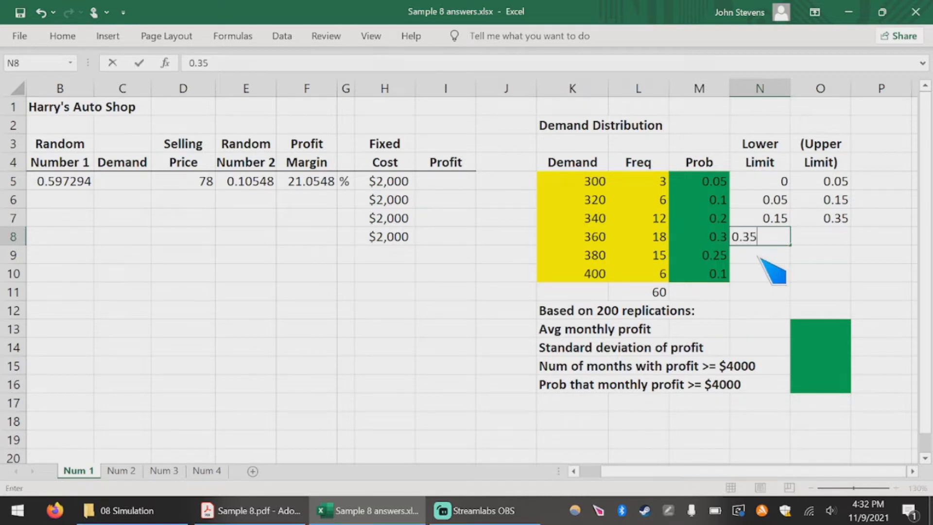
key(Tab)
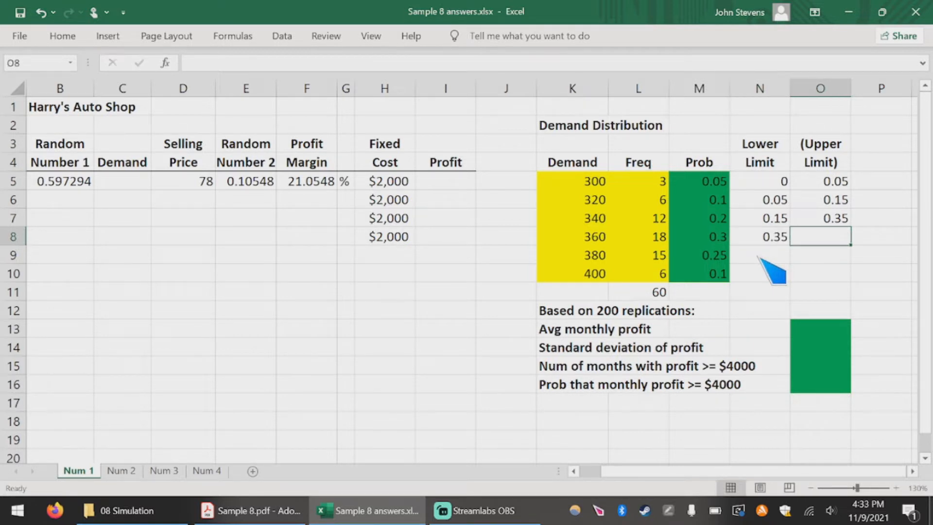
text(0.65)
key(Return)
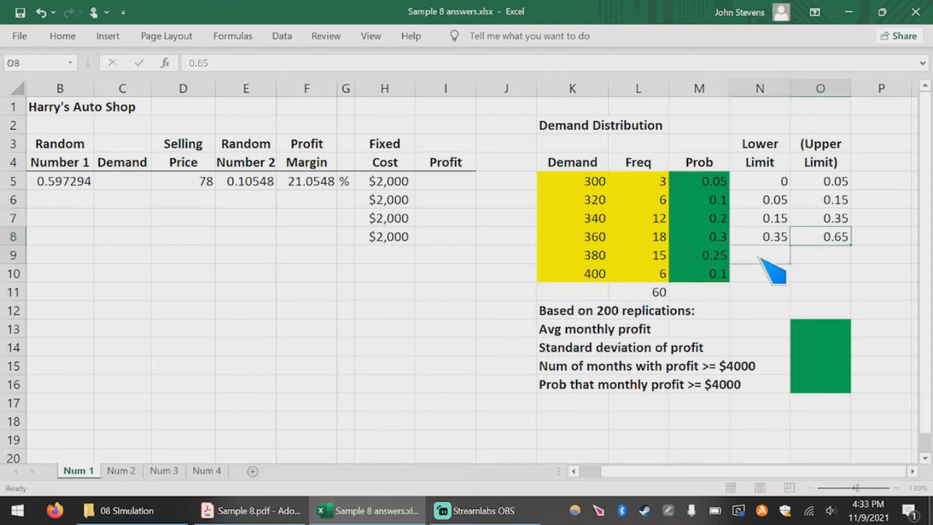
- Enter limits 0.65 and 0.9 in N9:O9 for demand 380, and 0.9 and 1 in N10:O10 for demand 400
text(0.65)
key(Tab)
text(0.89)
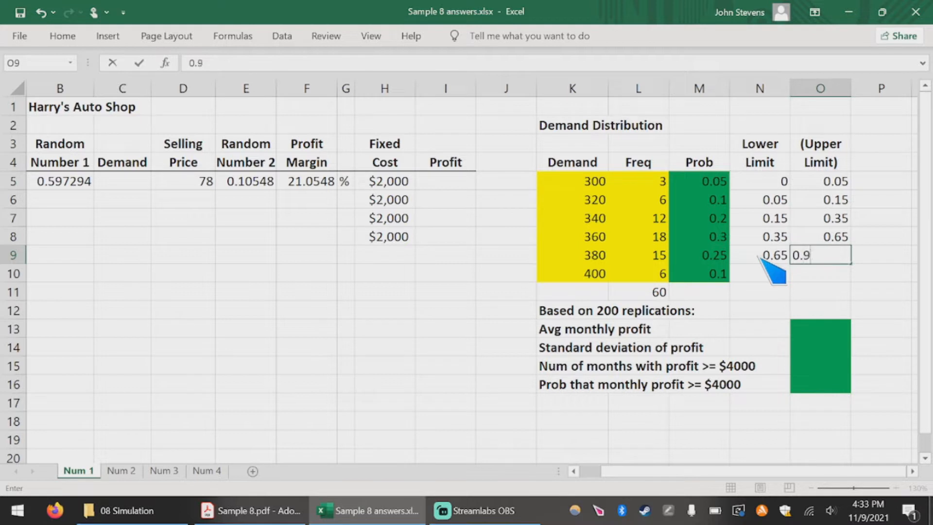
key(Return)
text(0.9)
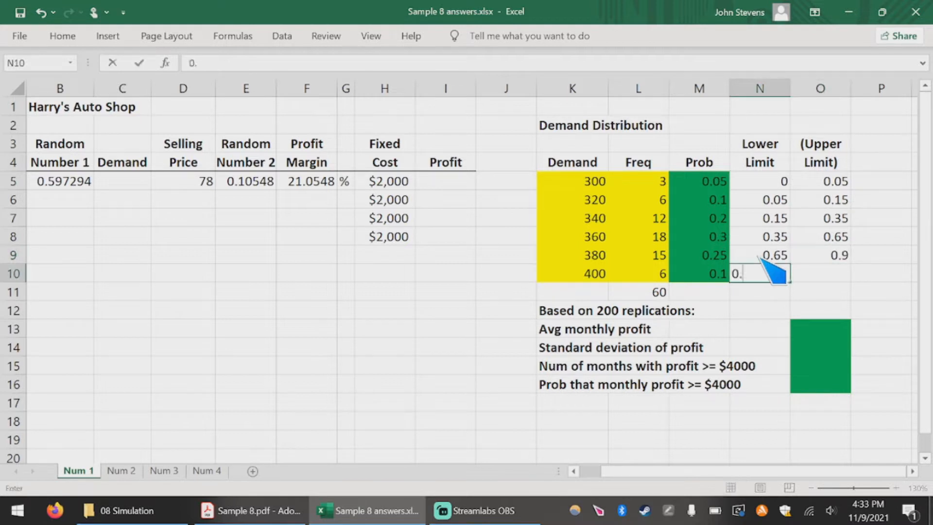
key(Tab)
text(1)
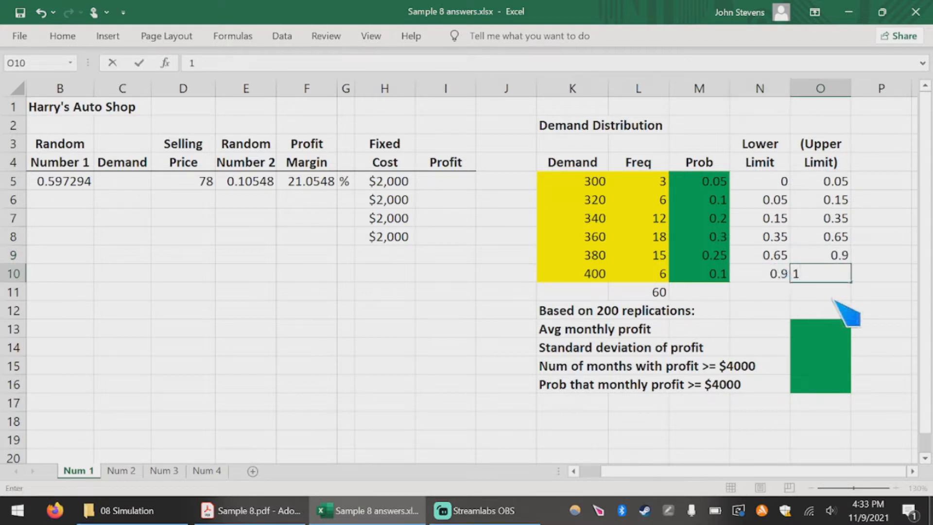
click(866, 296)
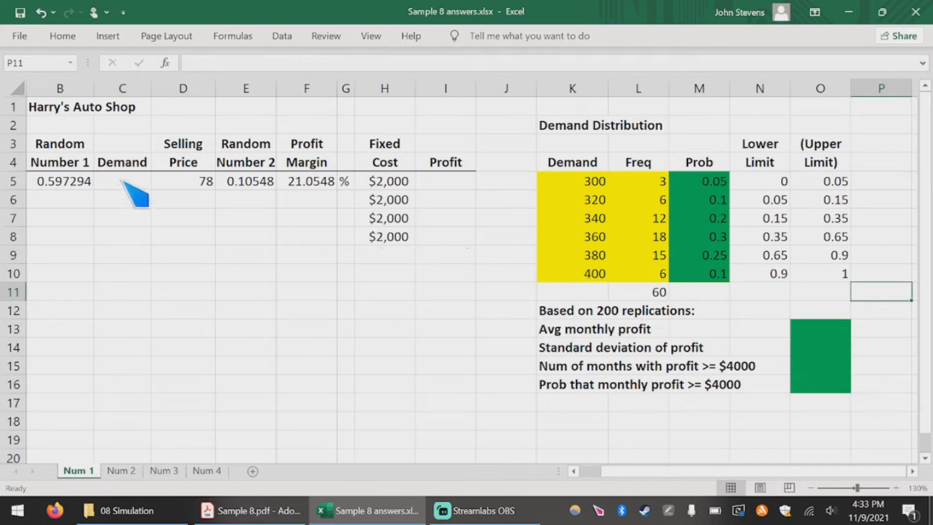
- Compare the random number in B5 with the lower and upper limits to see which demand level it corresponds to
click(57, 190)
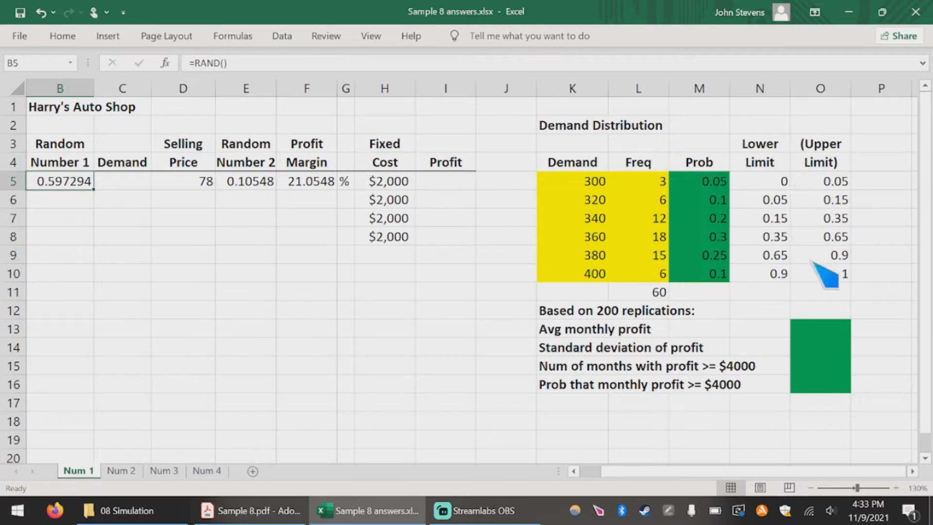
drag(841, 236, 597, 240)
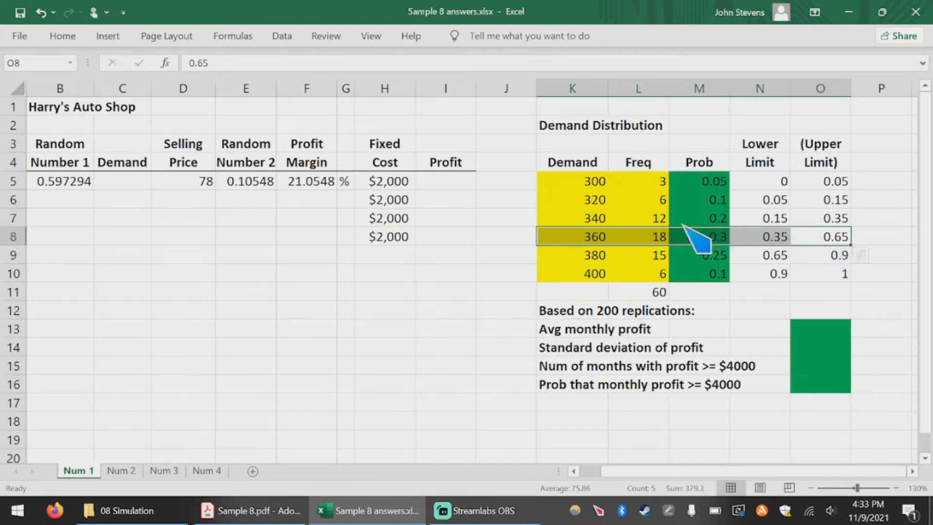
click(570, 233)
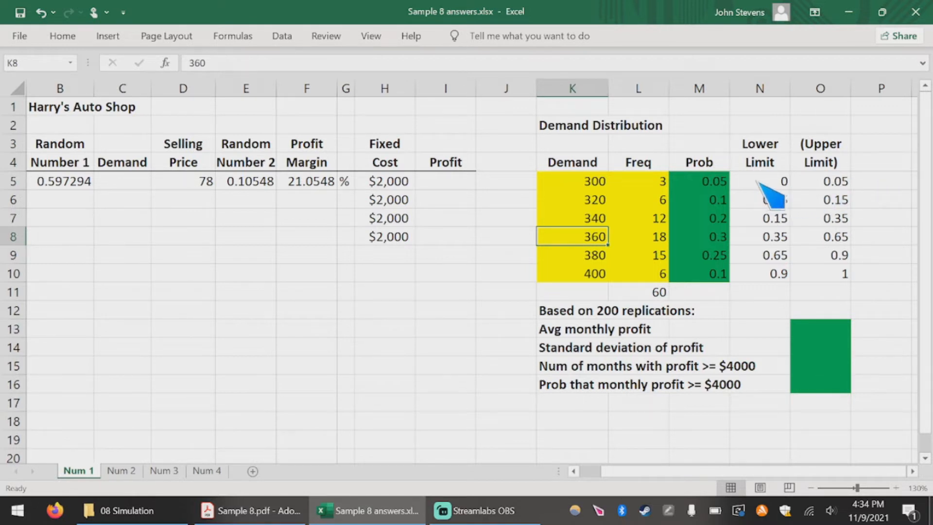
drag(756, 182, 818, 275)
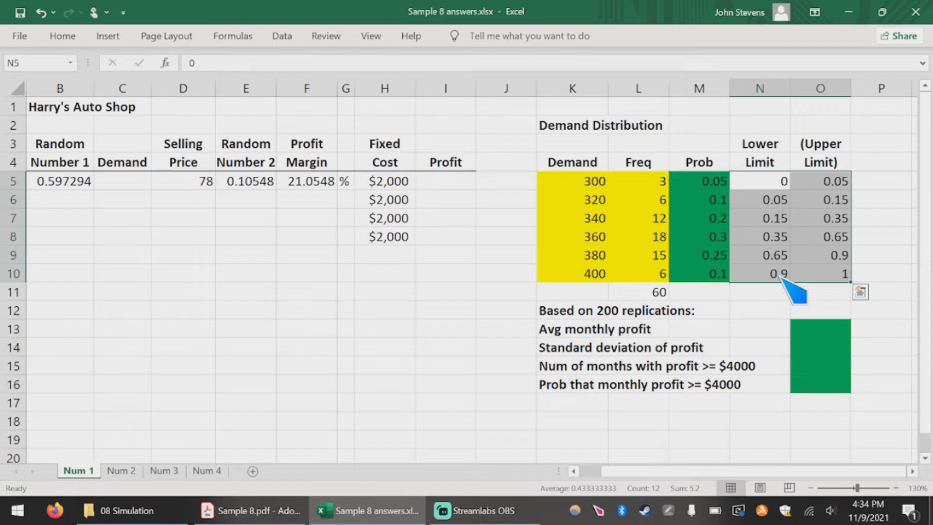
click(768, 237)
drag(767, 239, 892, 252)
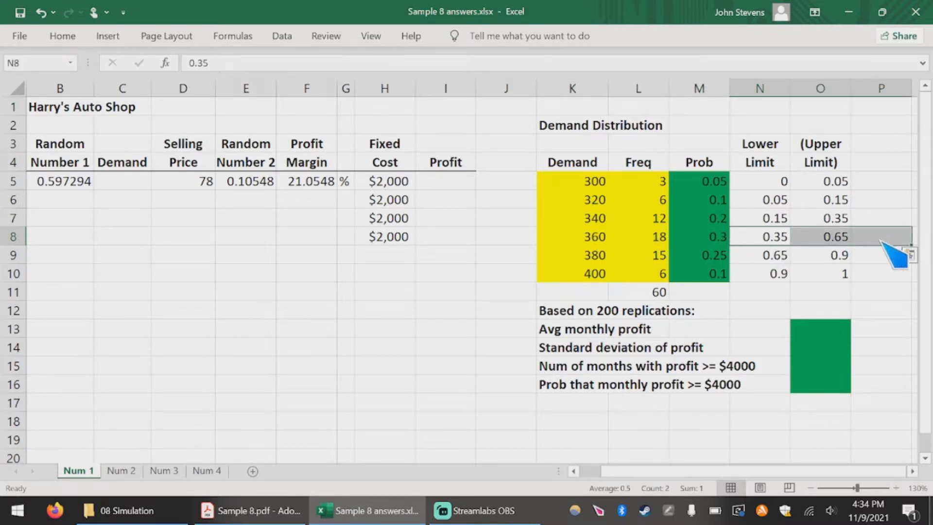
- Copy the Demand column K4:K10 into P4:P10, directly beside the upper limits
drag(577, 264, 577, 267)
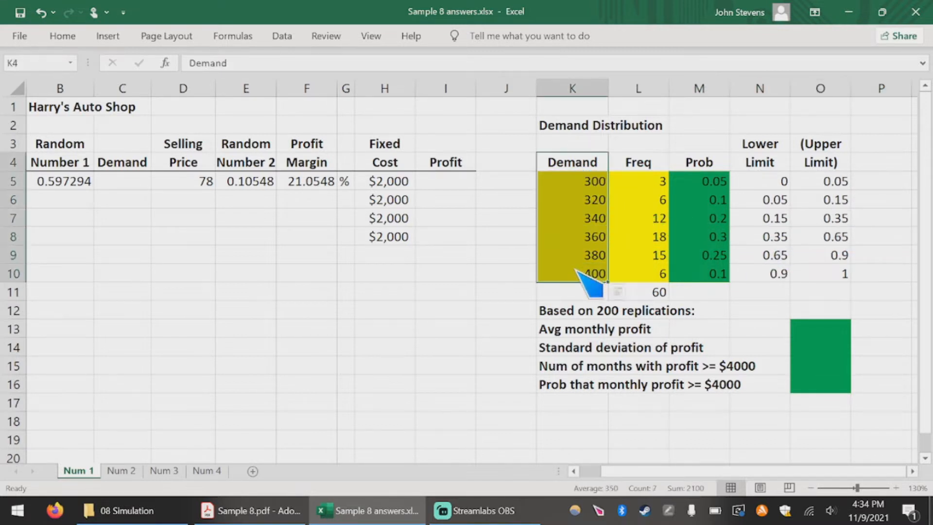
key(ctrl+c)
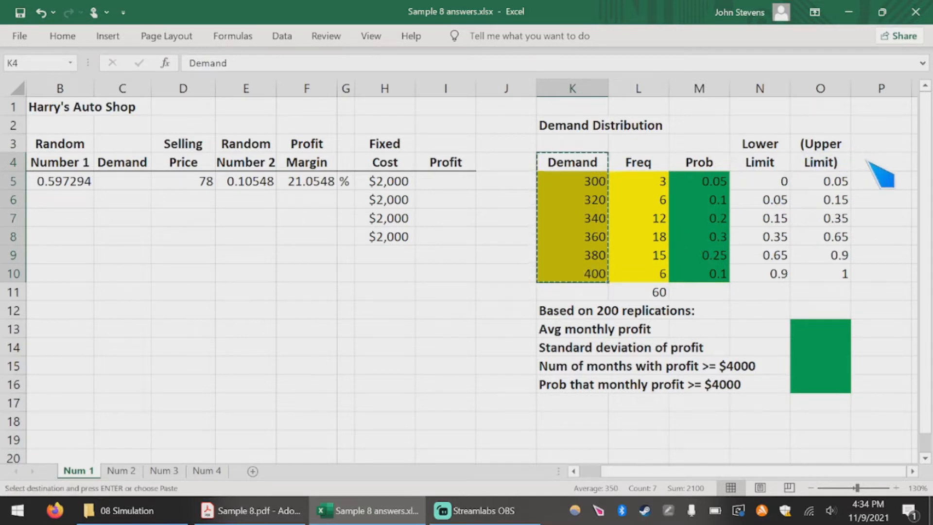
click(874, 165)
key(ctrl+v)
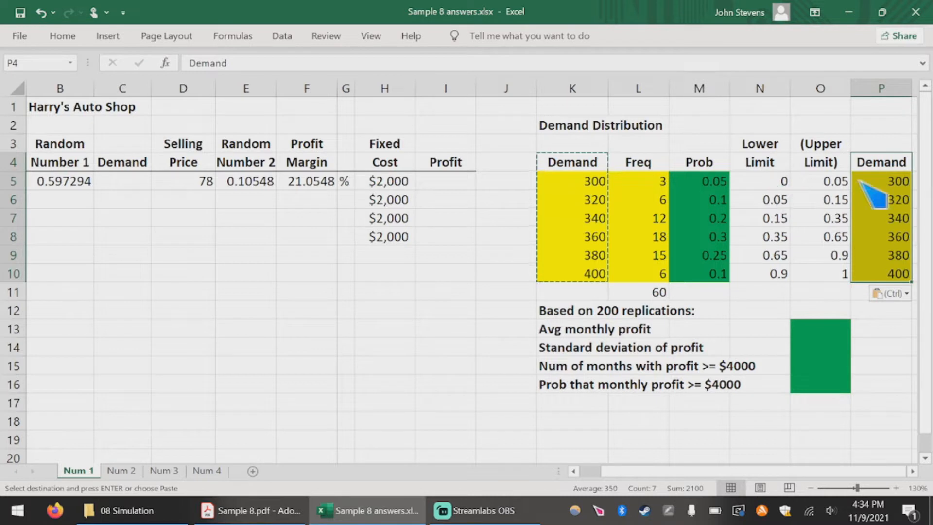
click(768, 187)
drag(767, 188, 772, 270)
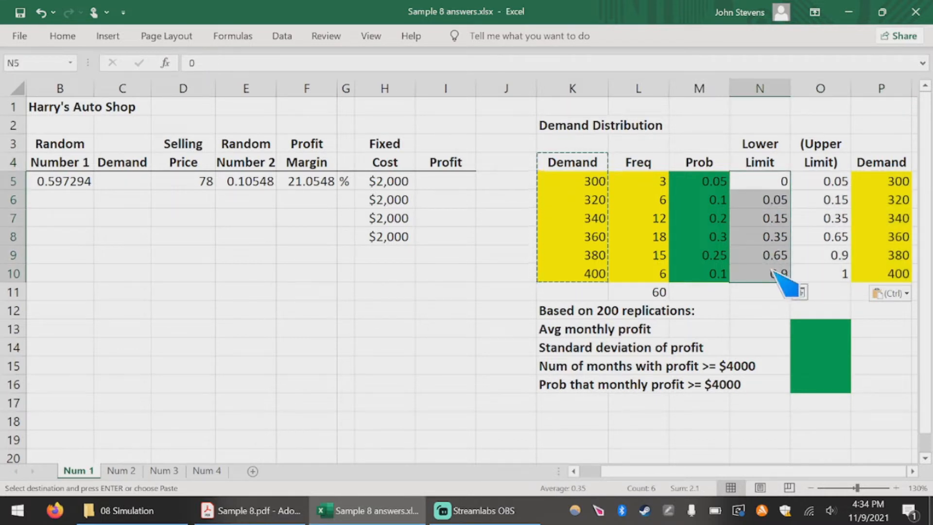
key(Escape)
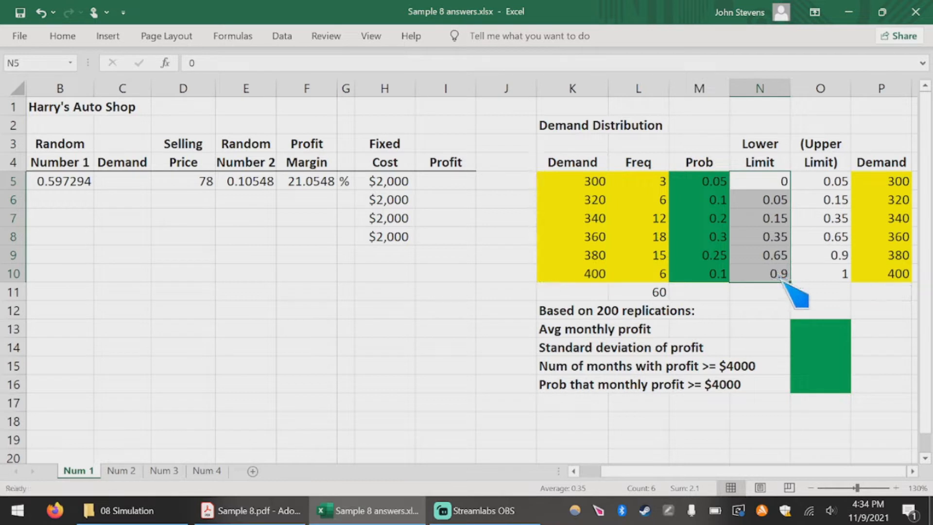
click(491, 275)
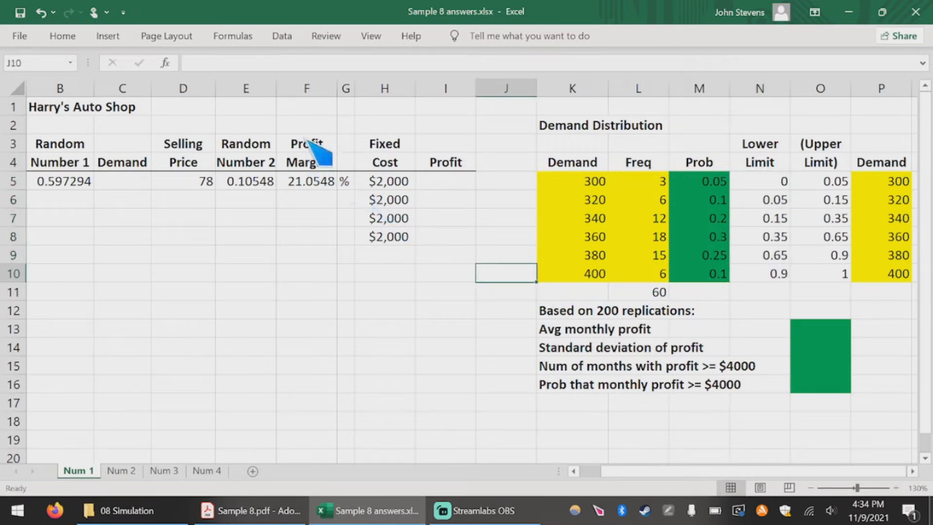
- Fill the month 1 demand in C5 with a VLOOKUP of B5 in table N5:P10, returning column 3
click(139, 186)
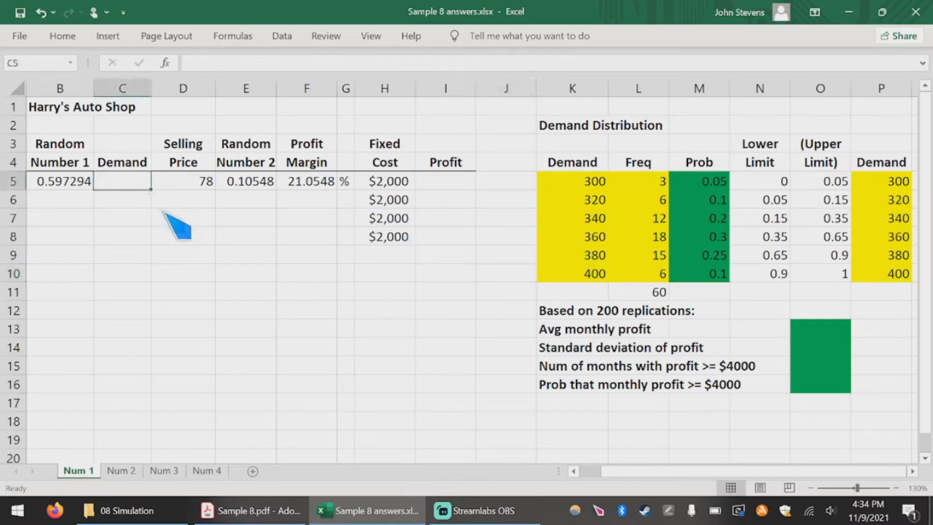
click(166, 63)
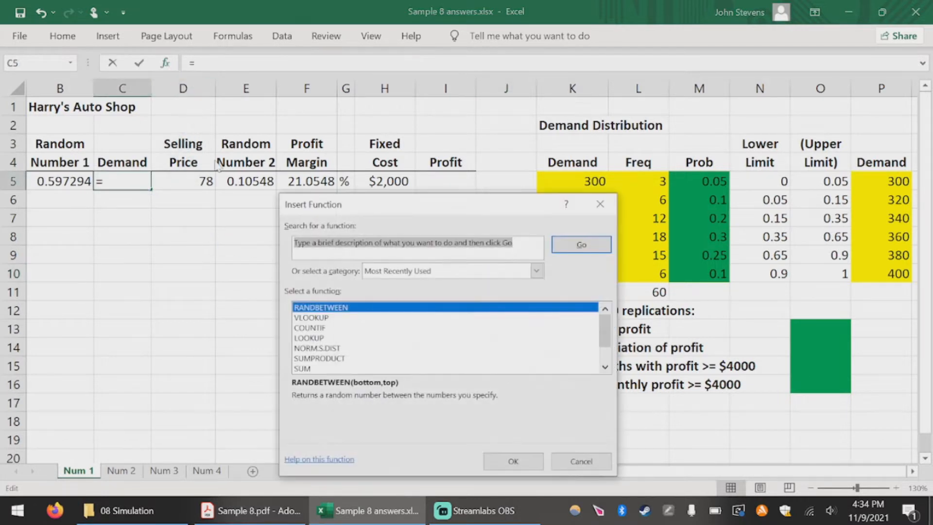
text(vlookup)
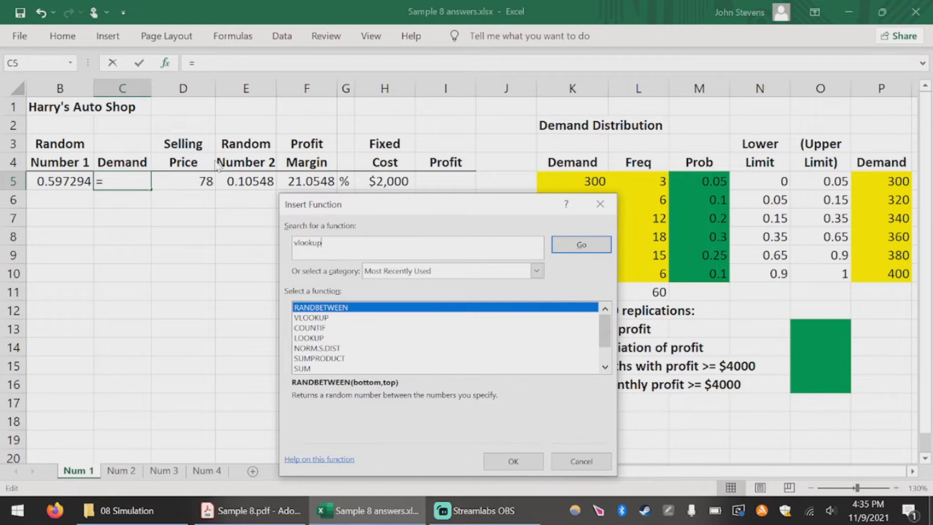
key(Return)
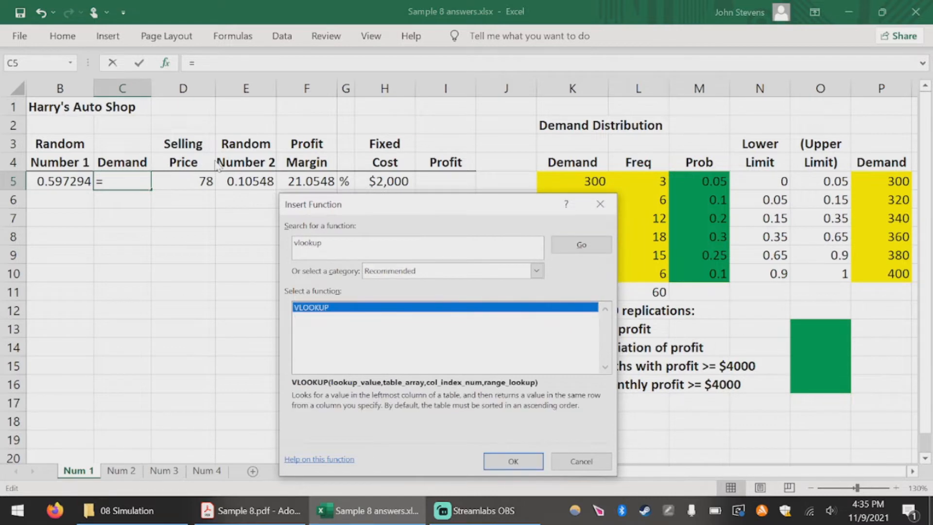
click(514, 463)
drag(401, 219, 317, 218)
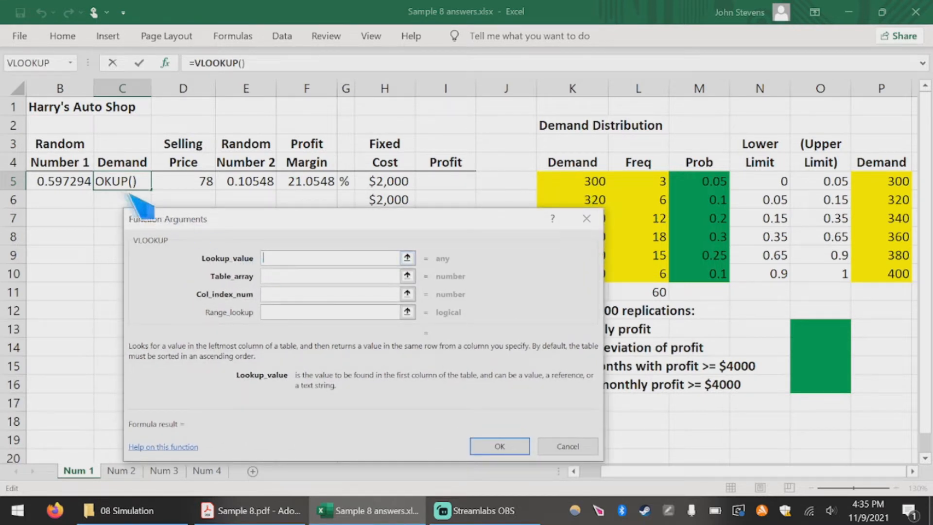
click(88, 182)
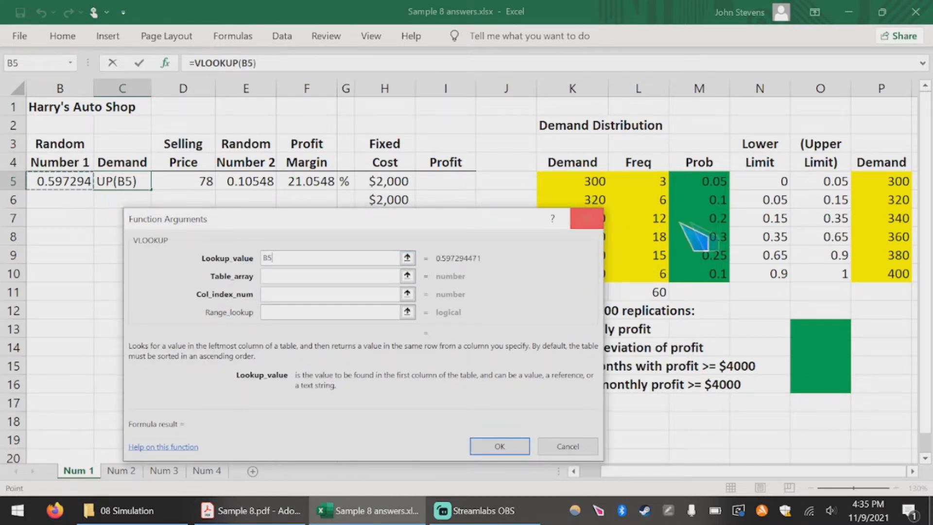
click(288, 279)
drag(779, 183, 869, 273)
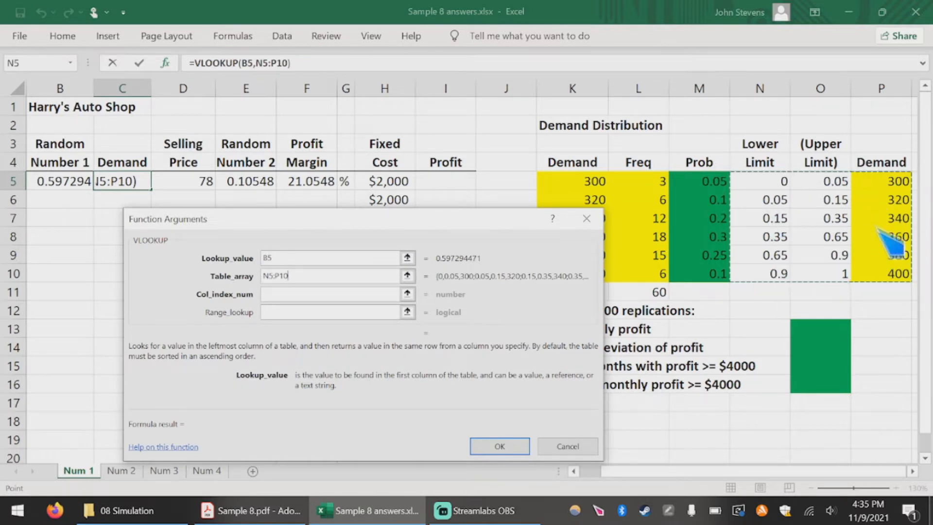
click(311, 294)
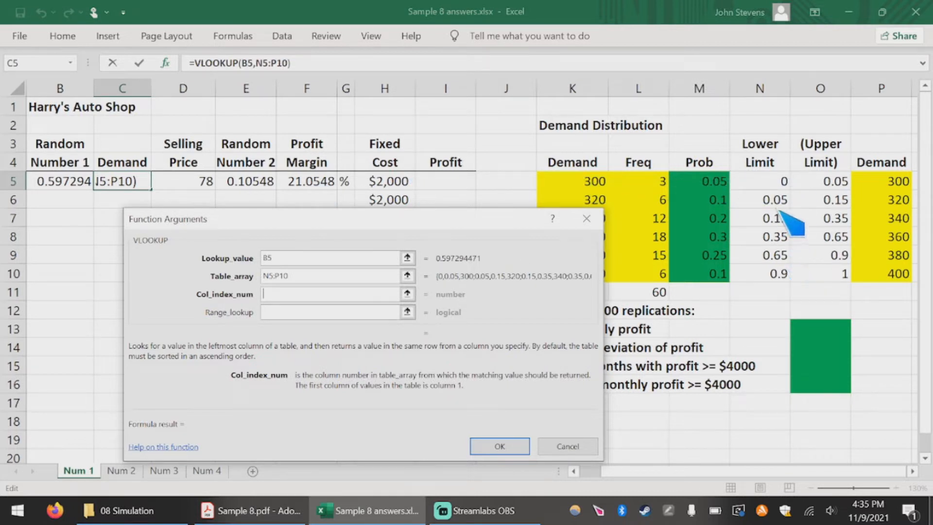
text(3)
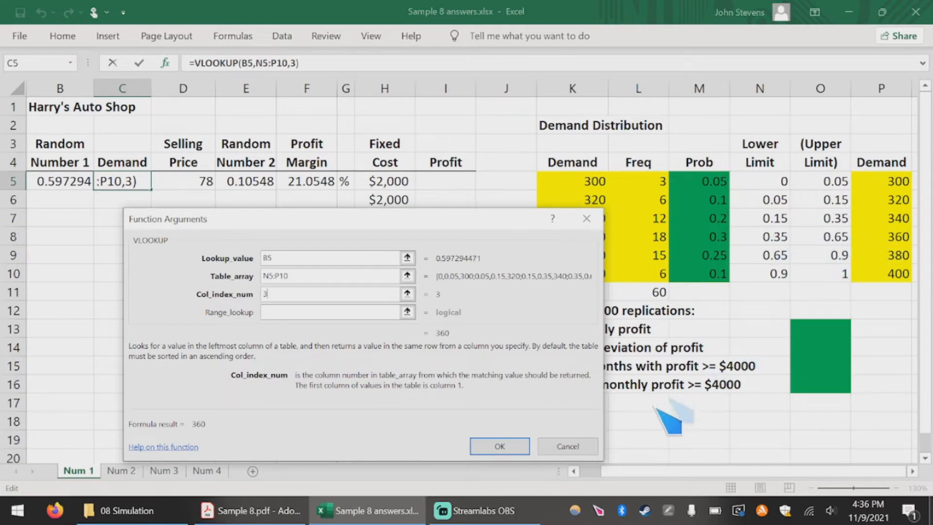
click(502, 444)
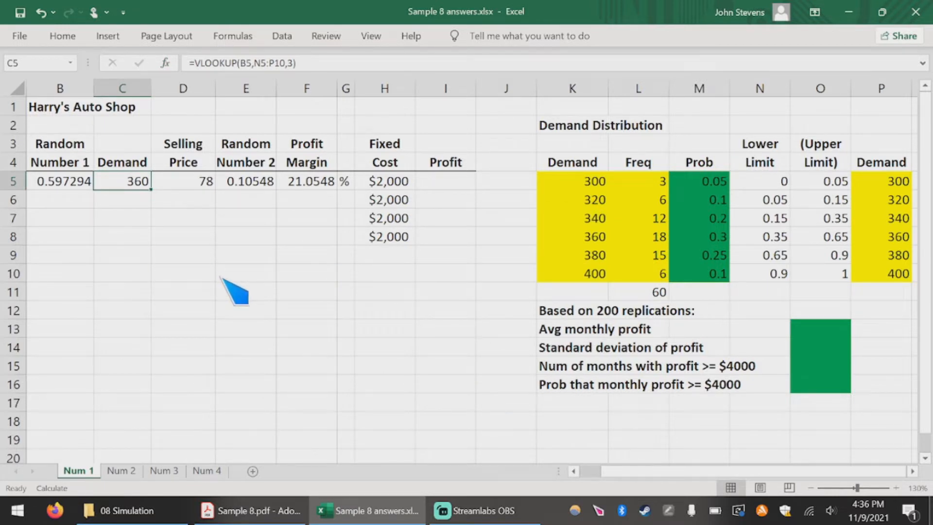
- Recalculate the sheet repeatedly and compare the demand in C5 with the limits table for each random number in B5
key(F9)
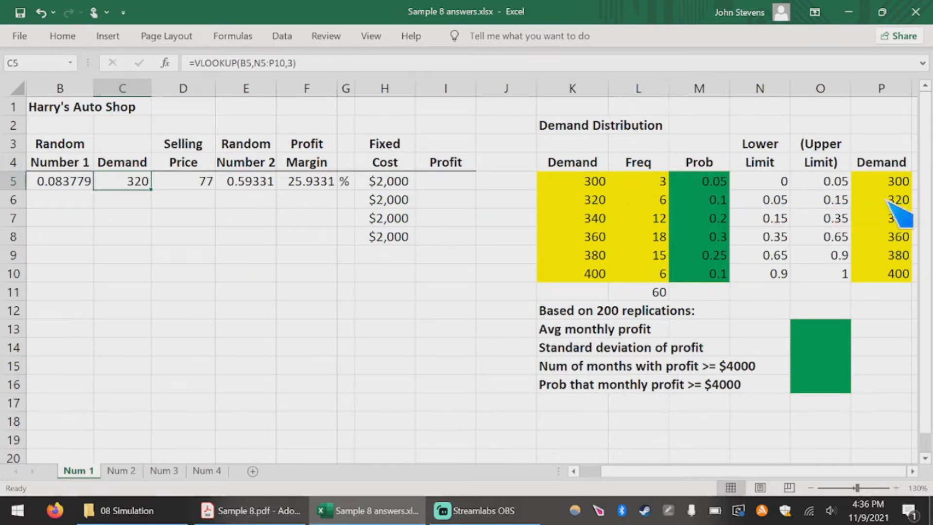
key(F9)
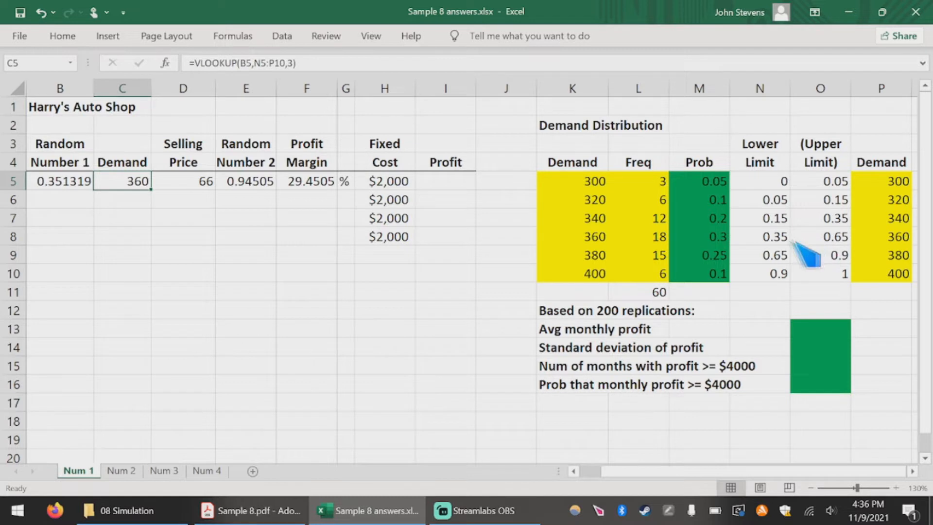
drag(772, 238, 902, 239)
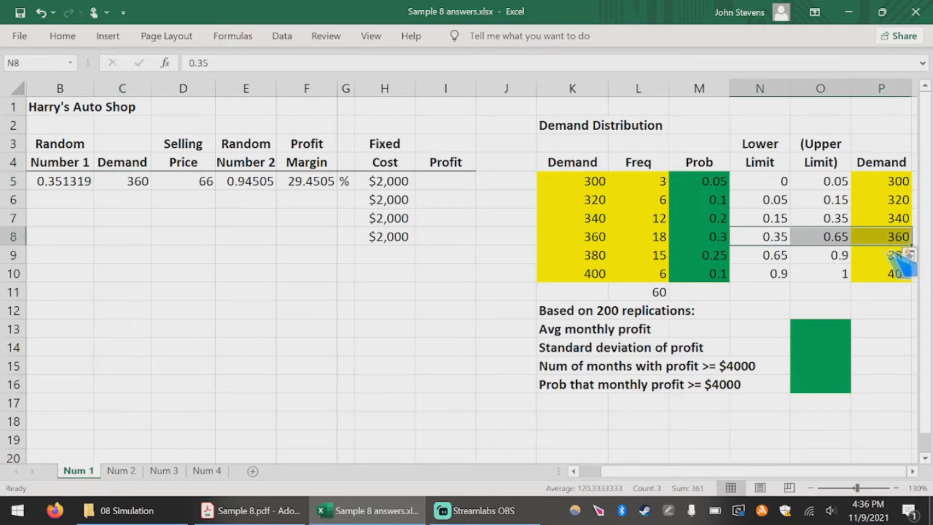
key(F9)
key(F9)
key(F9)
key(F9)
key(F9)
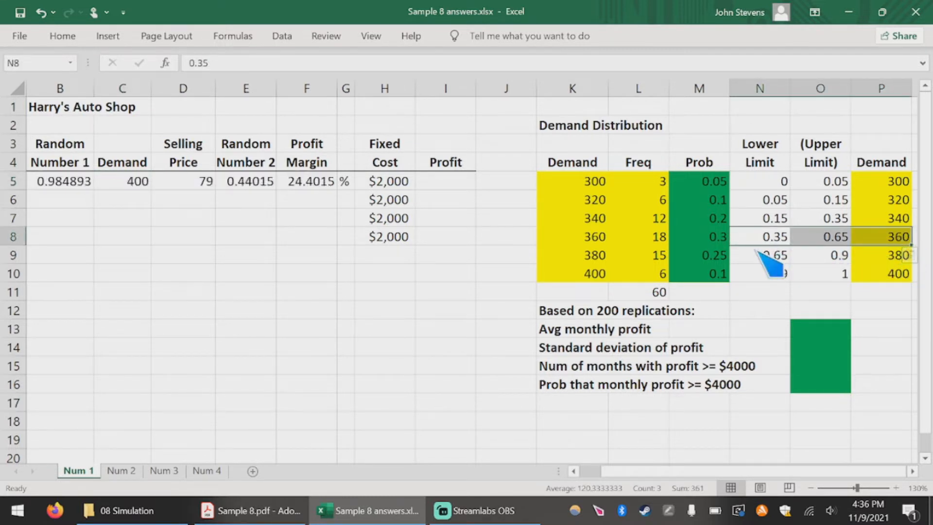
key(F9)
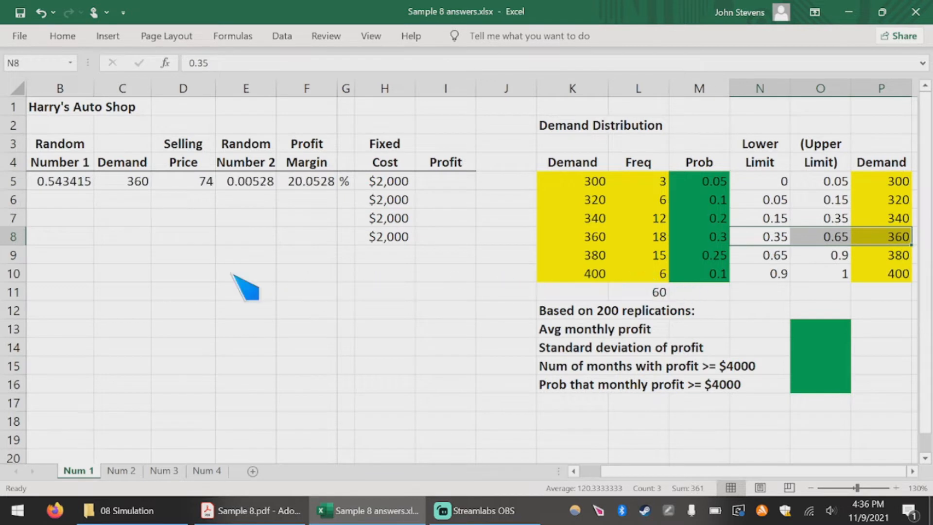
click(174, 255)
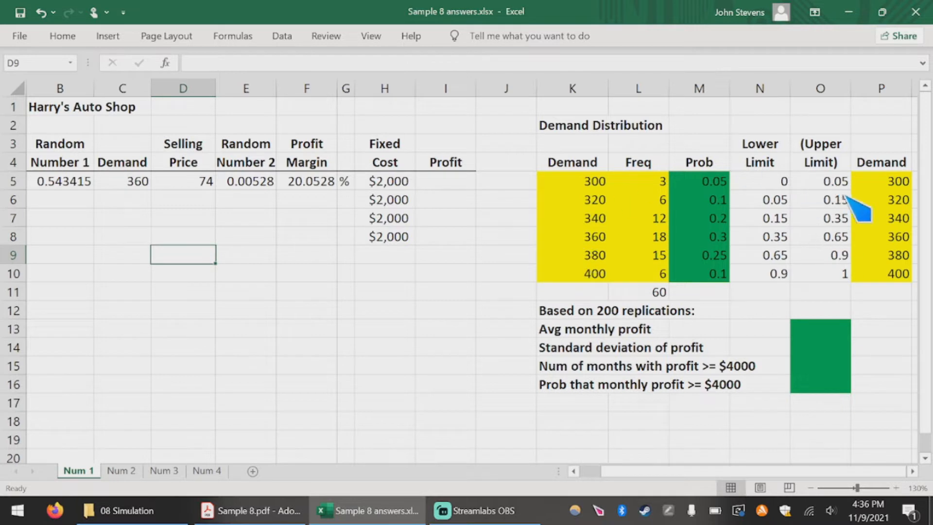
- Enter the header "Copy" in P3 above the second Demand column
click(868, 148)
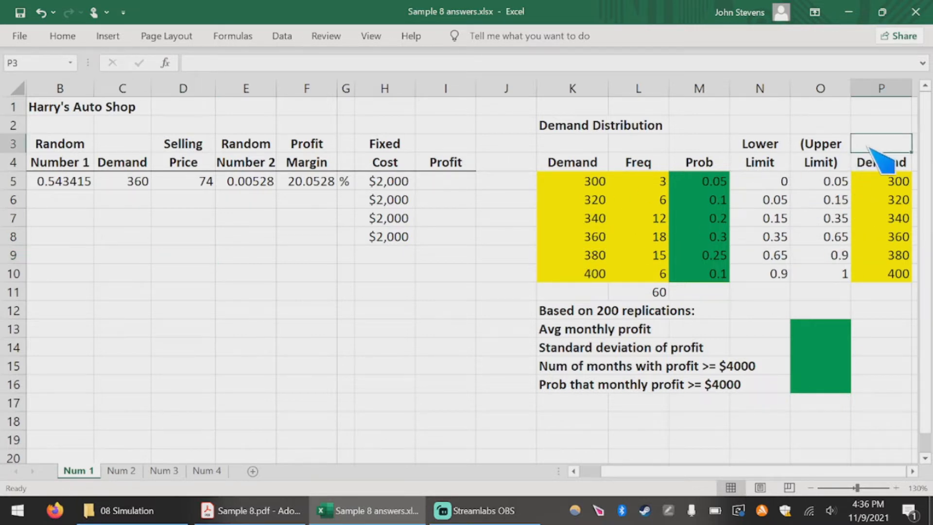
text(Copy)
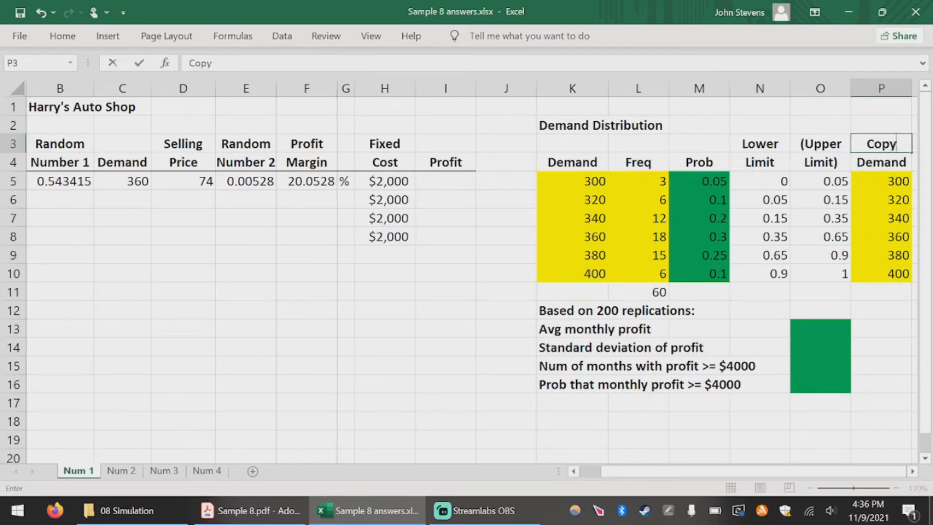
key(Return)
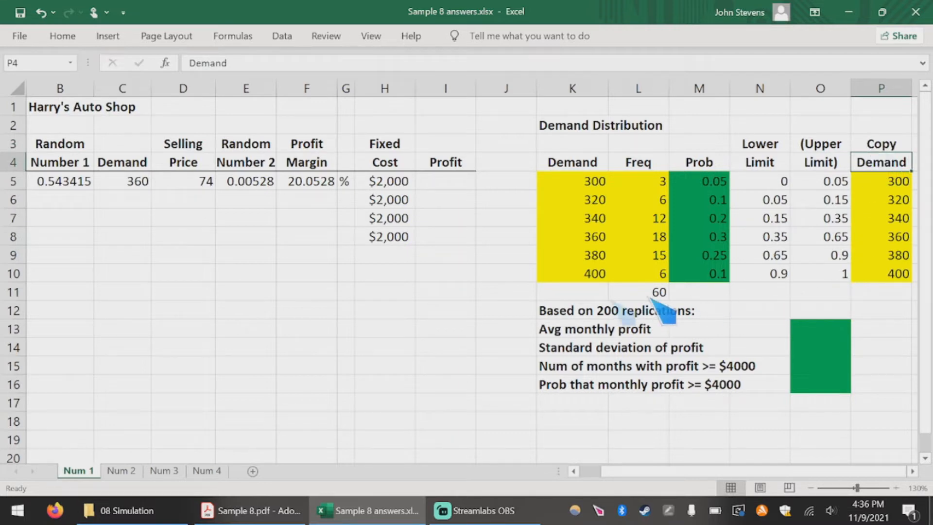
- Review the month 1 random number, demand, profit margin and fixed cost that feed into the profit cell I5
click(574, 470)
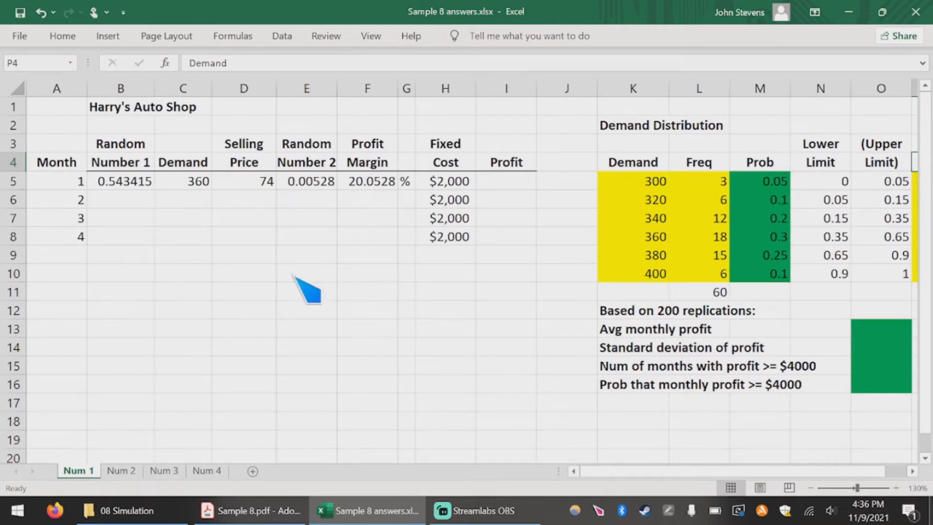
click(132, 184)
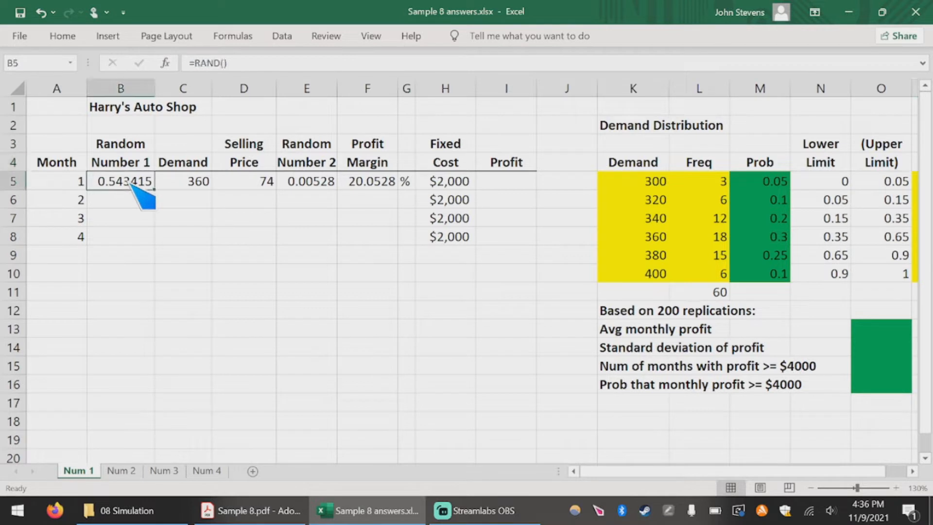
click(190, 186)
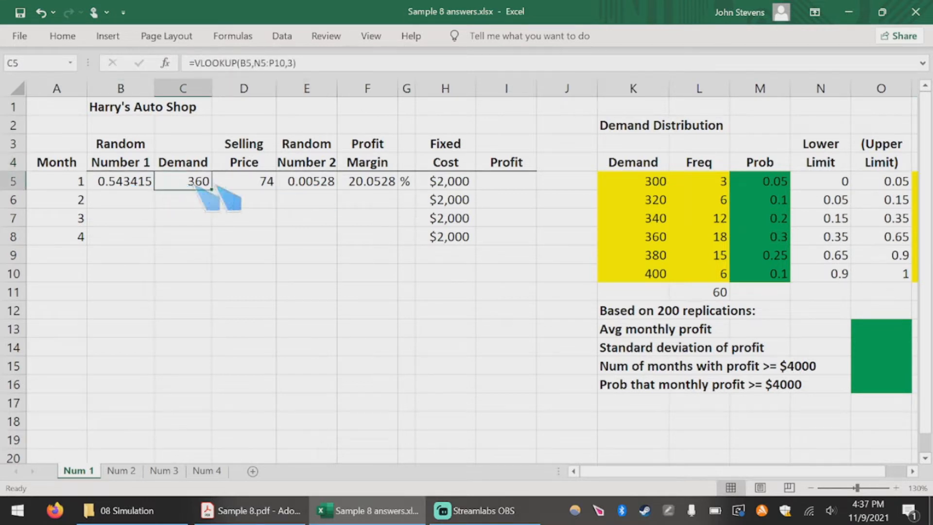
click(383, 189)
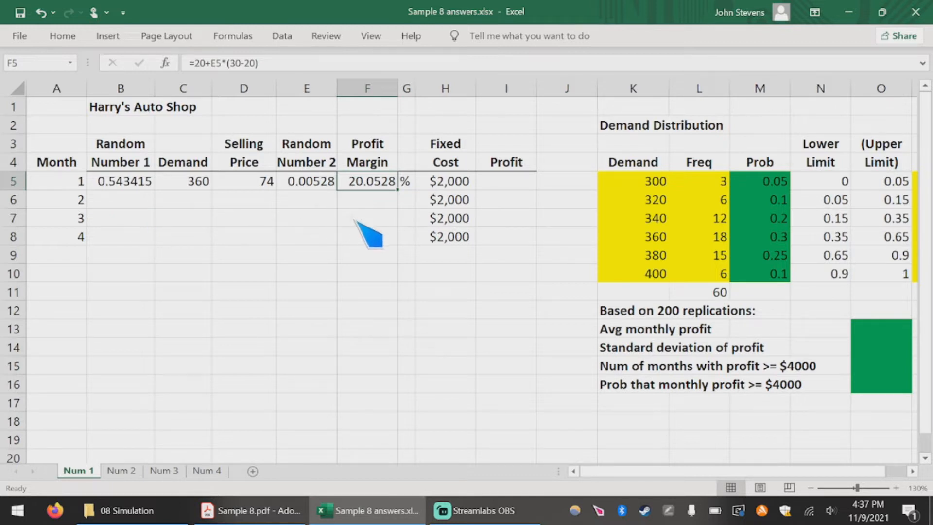
click(499, 184)
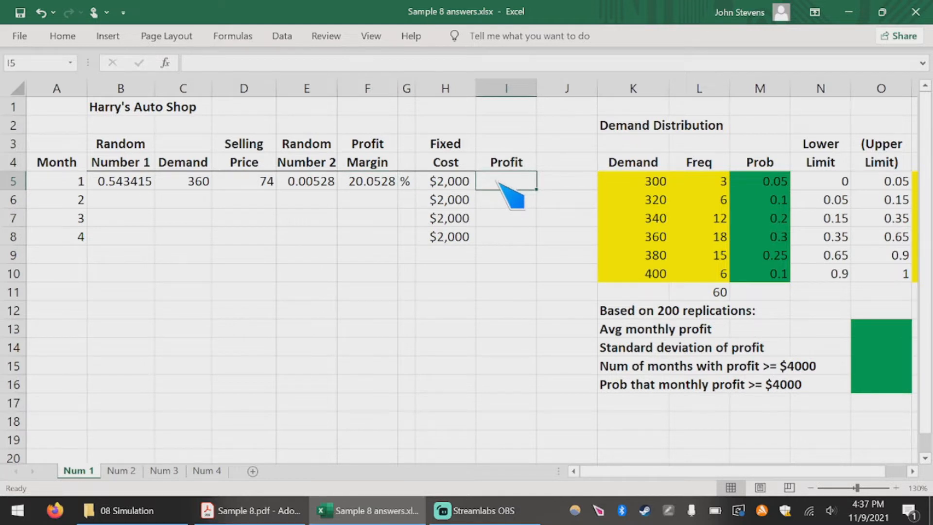
click(199, 187)
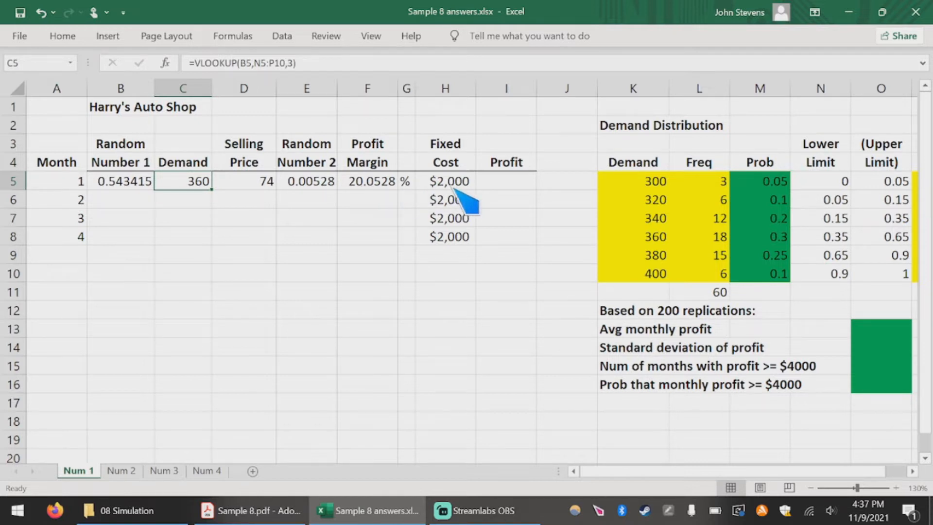
click(501, 185)
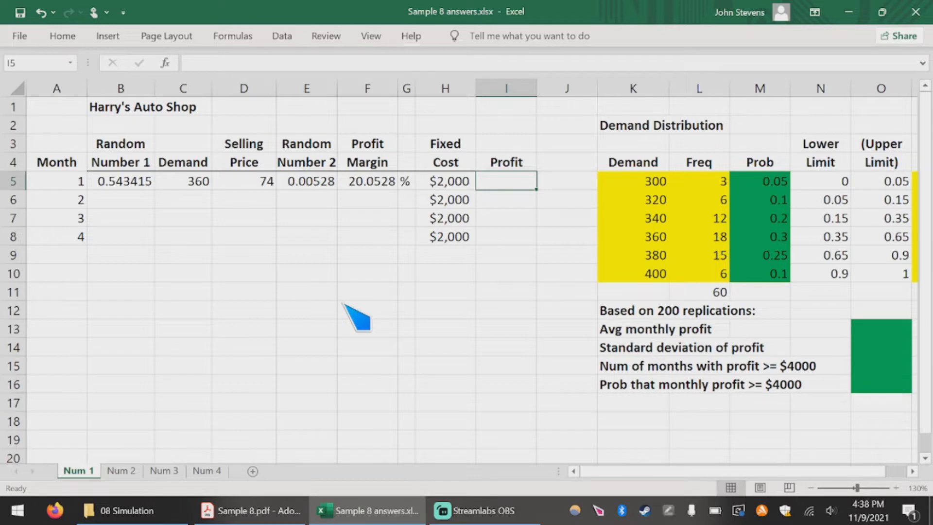
- Reread the profit margin description in Sample 8.pdf in Acrobat Reader, and return to Excel to check the selling price in D5
click(272, 510)
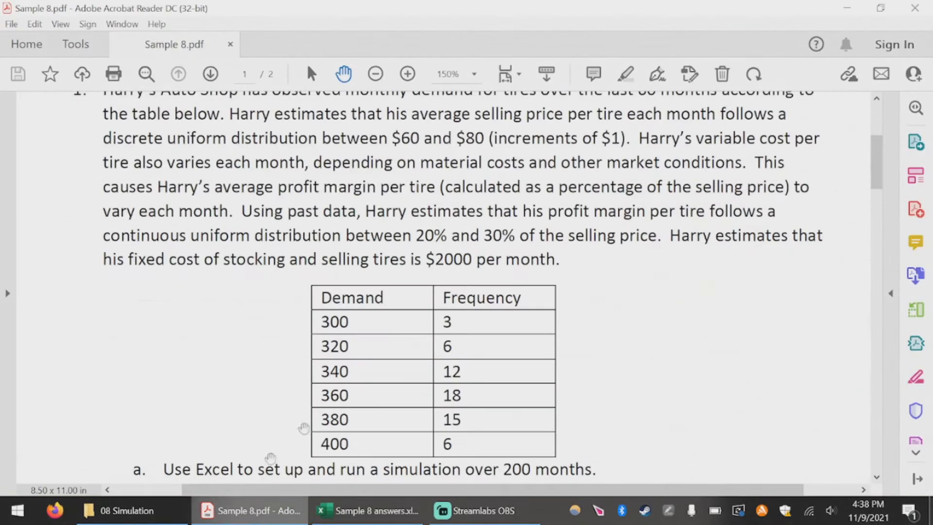
drag(641, 326, 641, 275)
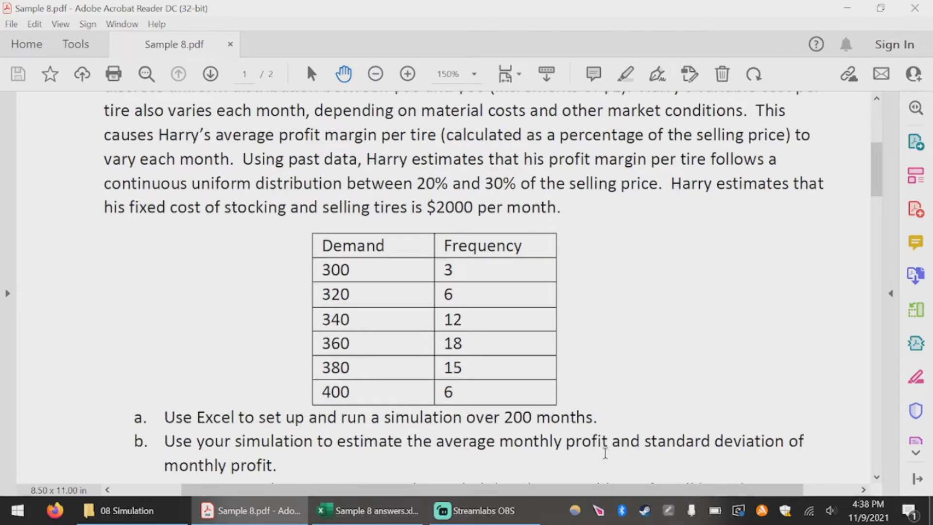
scroll(639, 369, up, 1)
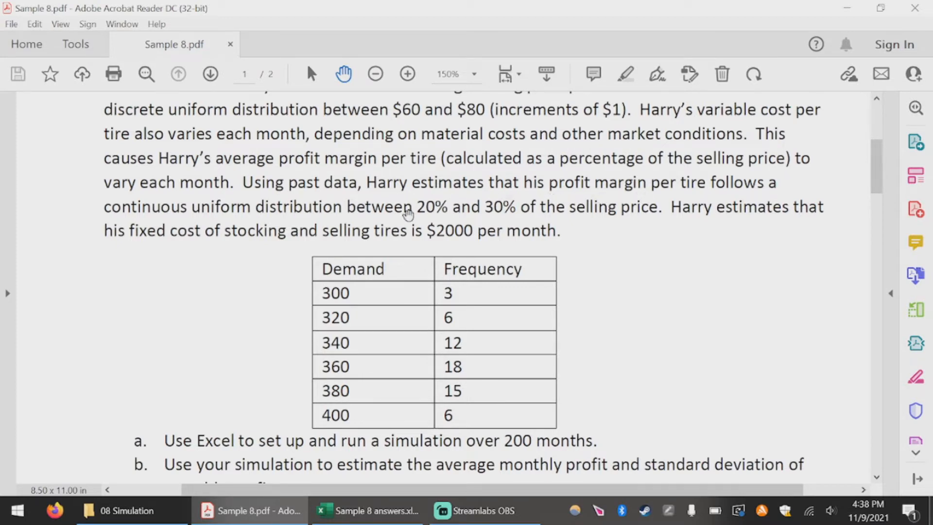
click(381, 515)
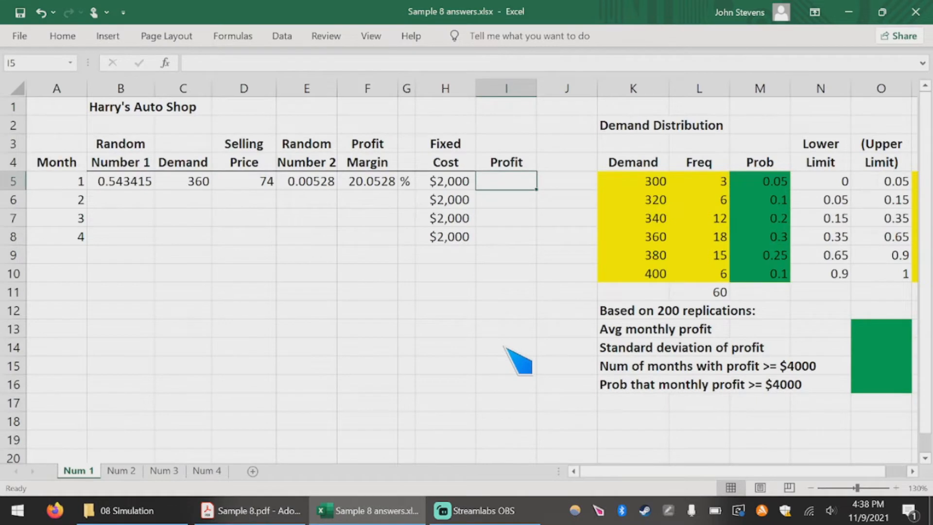
click(238, 183)
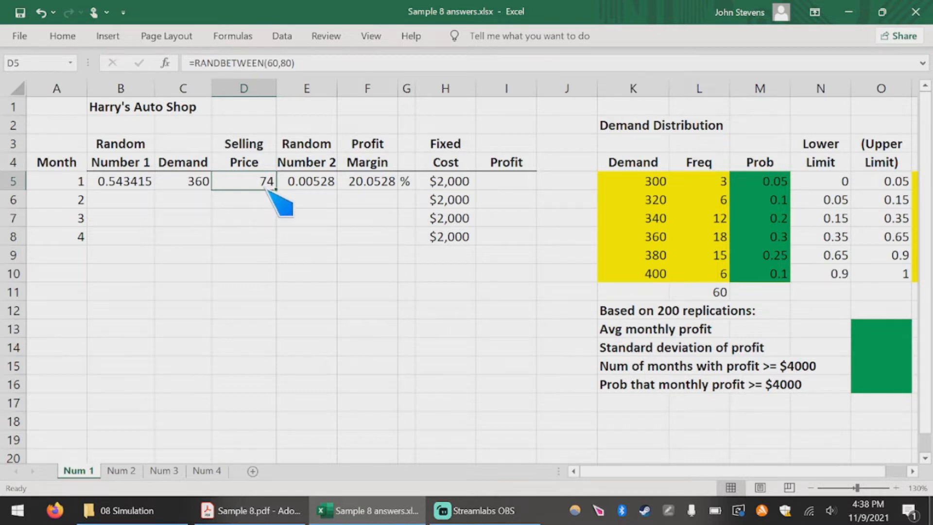
- Enter the month 1 profit formula =C5*F5/100*D5-H5 in I5
click(493, 191)
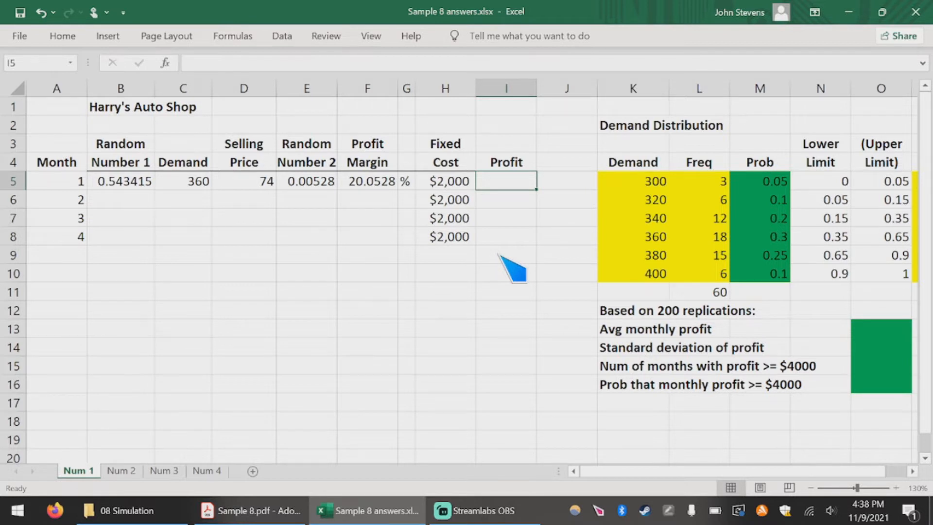
text(=)
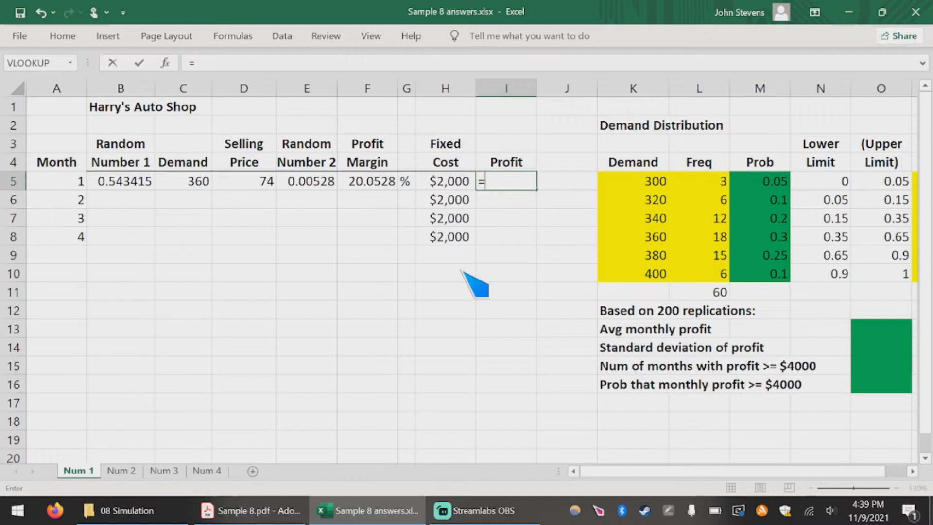
text(360)
key(BackSpace)
key(BackSpace)
key(BackSpace)
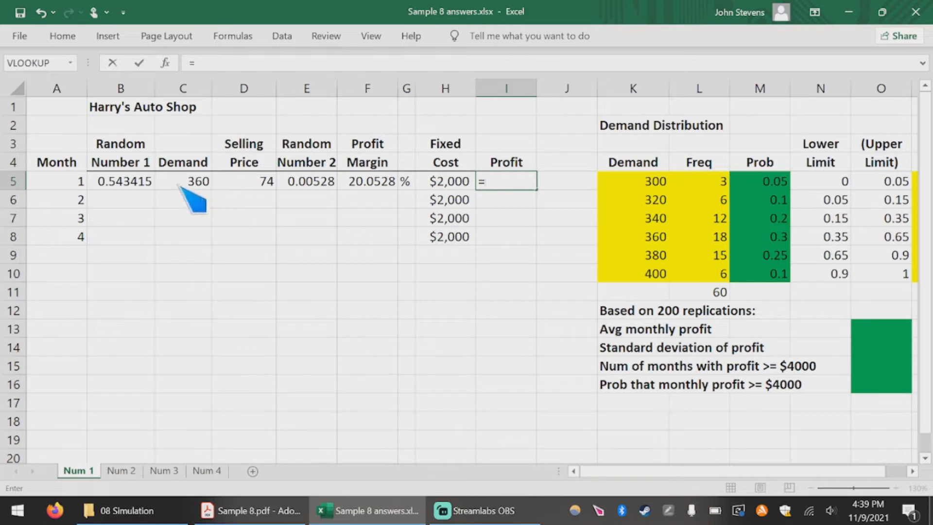
click(195, 185)
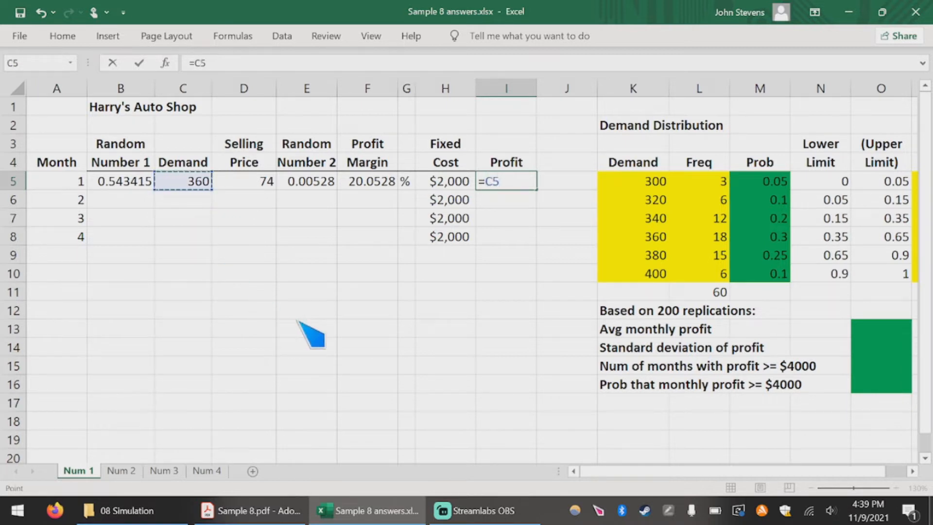
text(*)
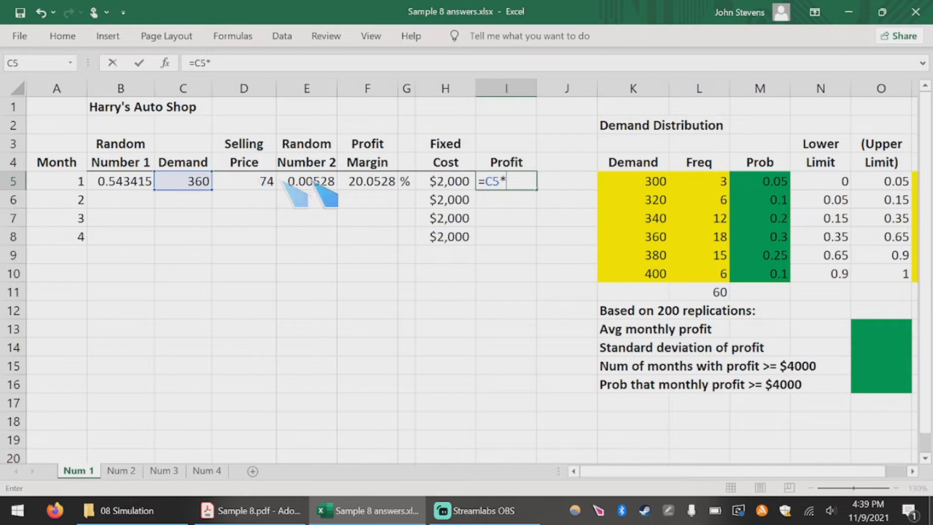
click(359, 184)
text(/100*)
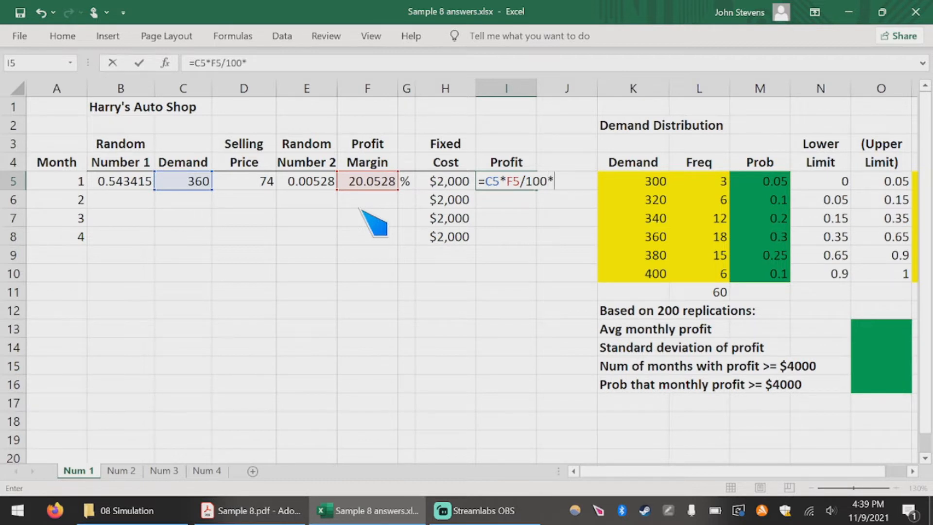
click(250, 184)
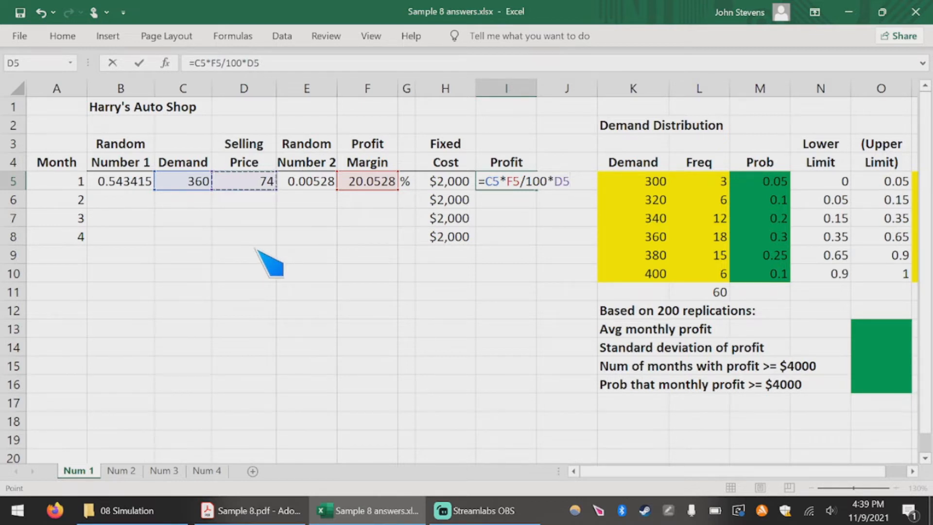
text(-)
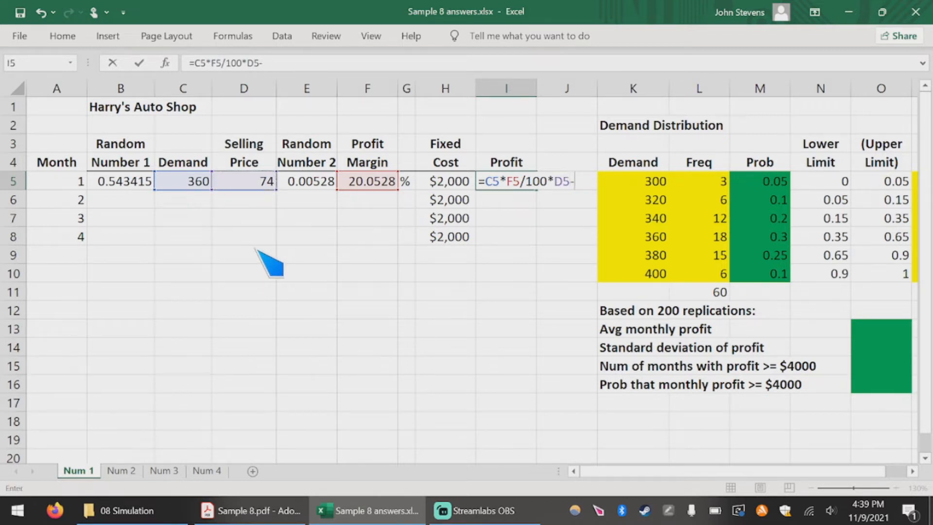
click(430, 184)
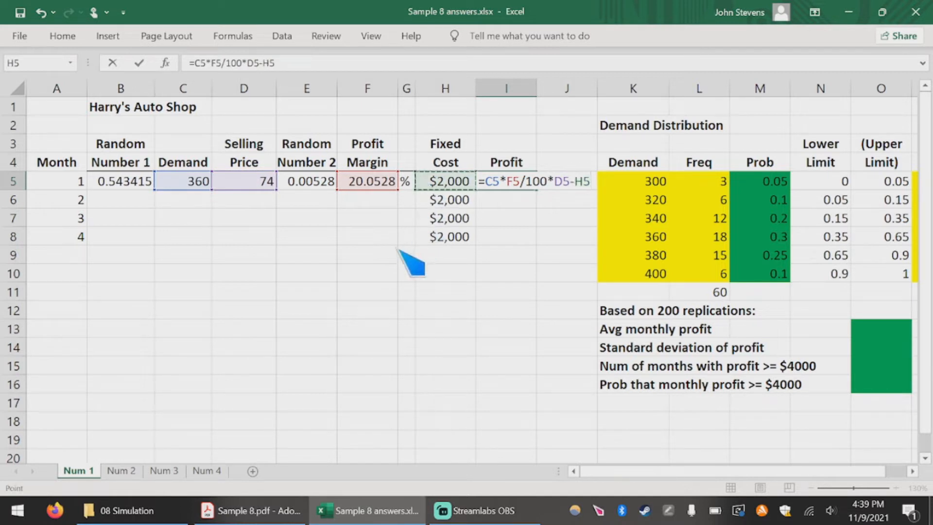
key(Return)
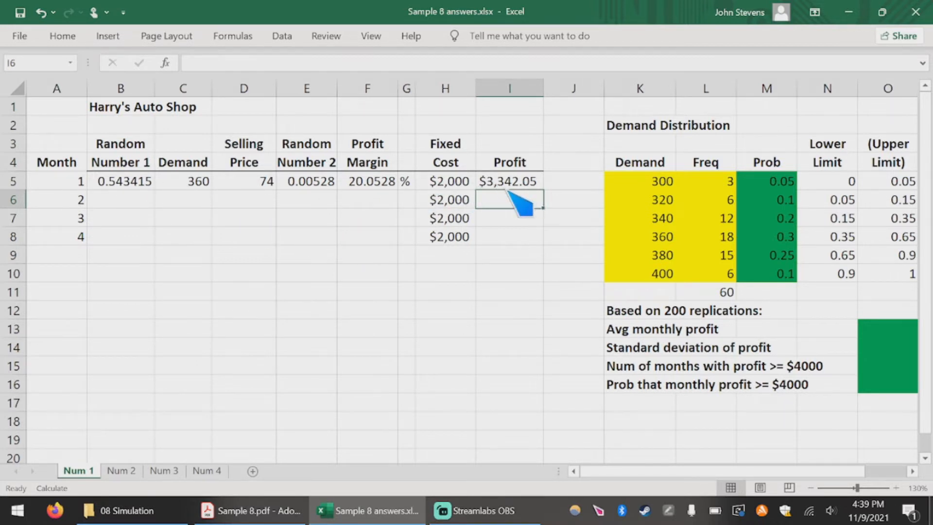
- Fill the month 1 row B5:I5 down through month 4 in row 8
click(110, 186)
drag(141, 186, 547, 248)
click(443, 273)
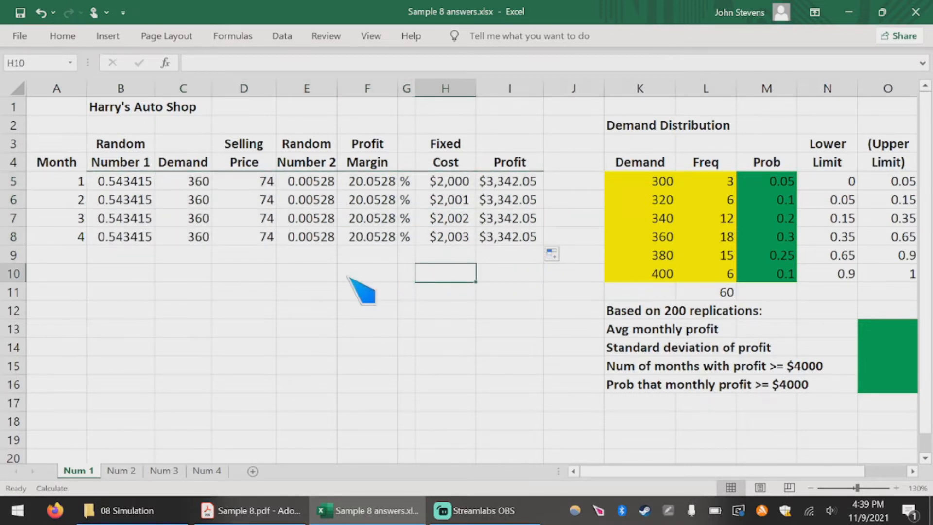
- Recalculate the sheet repeatedly and check the simulated demand and profit for months 1 to 4
key(F9)
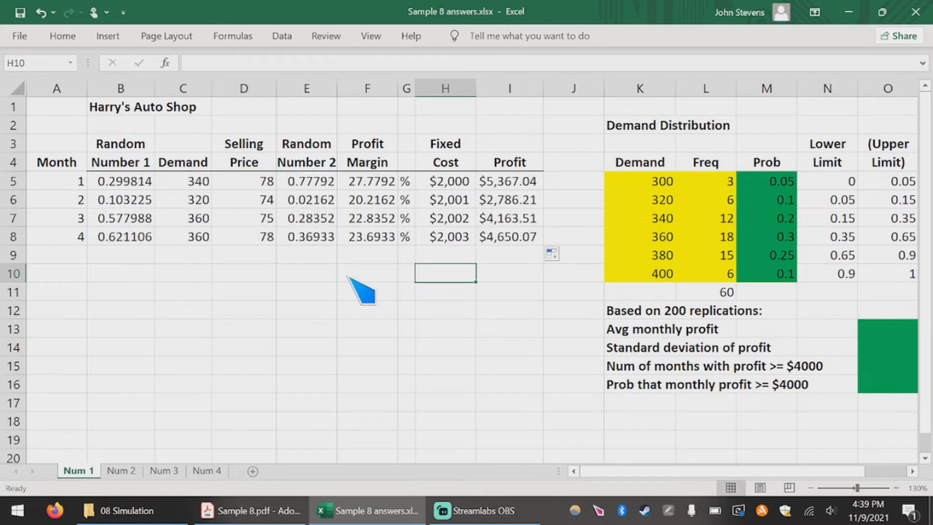
key(F9)
key(F9)
key(F9)
key(F9)
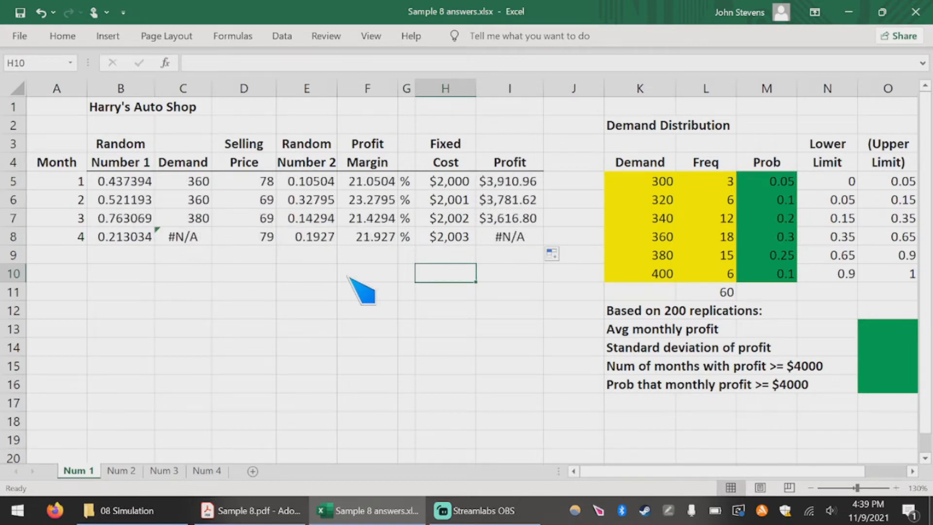
key(F9)
key(F9)
key(F9)
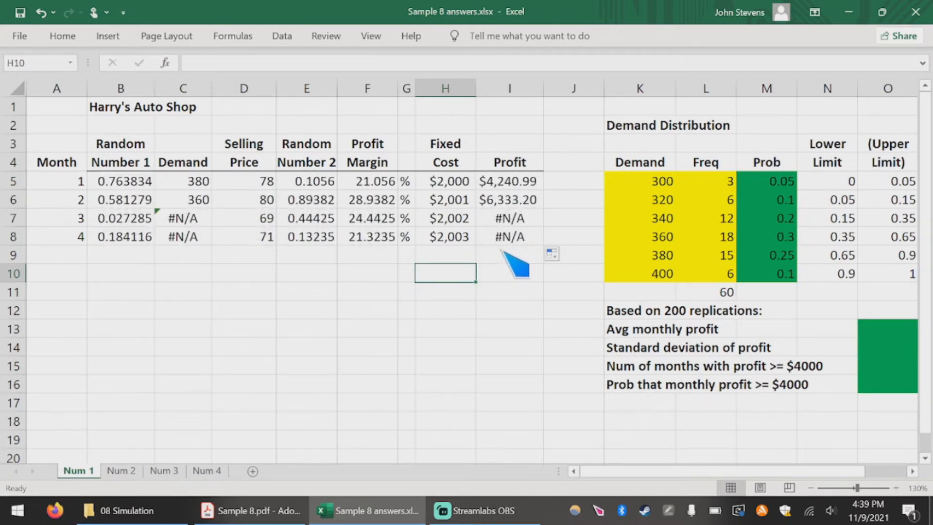
- Inspect the month 3 profit formula in I7, the demand lookup range in C7 and the random number formula in B5
double_click(505, 221)
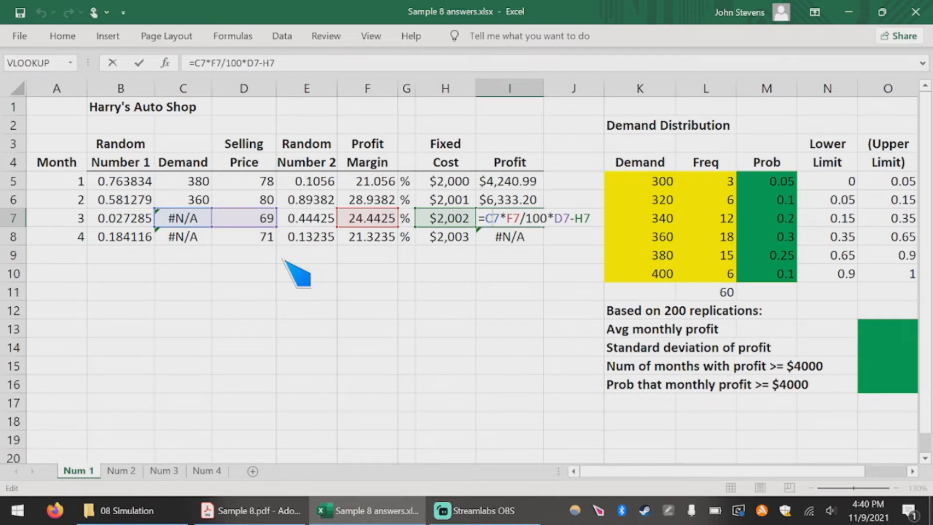
key(Escape)
double_click(192, 225)
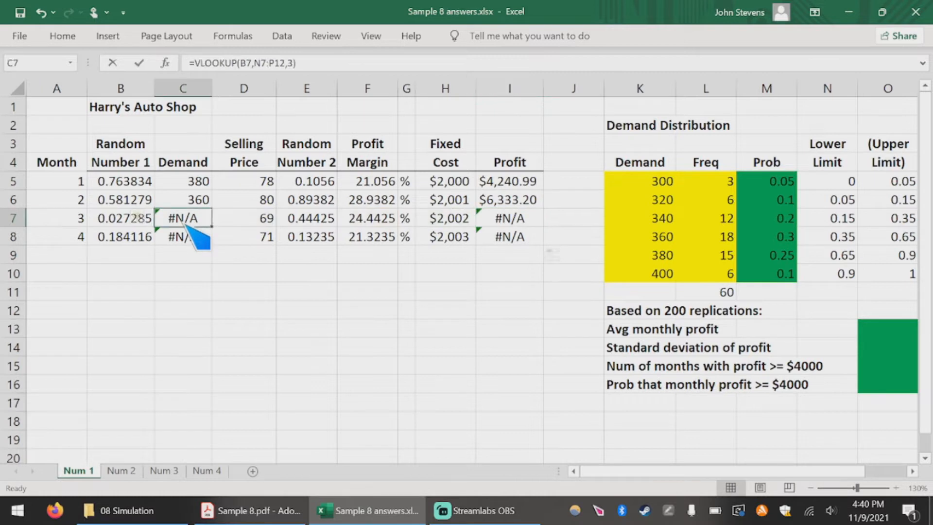
drag(640, 471, 657, 470)
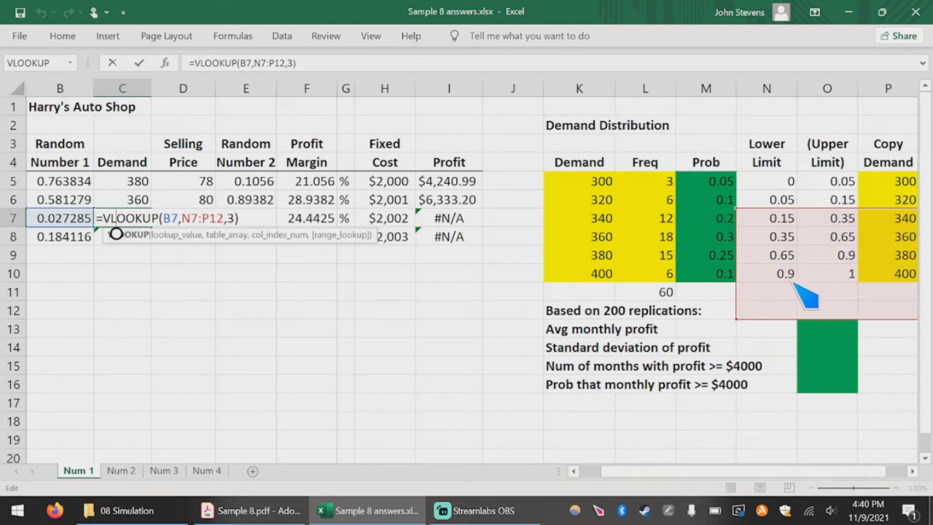
key(ctrl+Return)
double_click(55, 184)
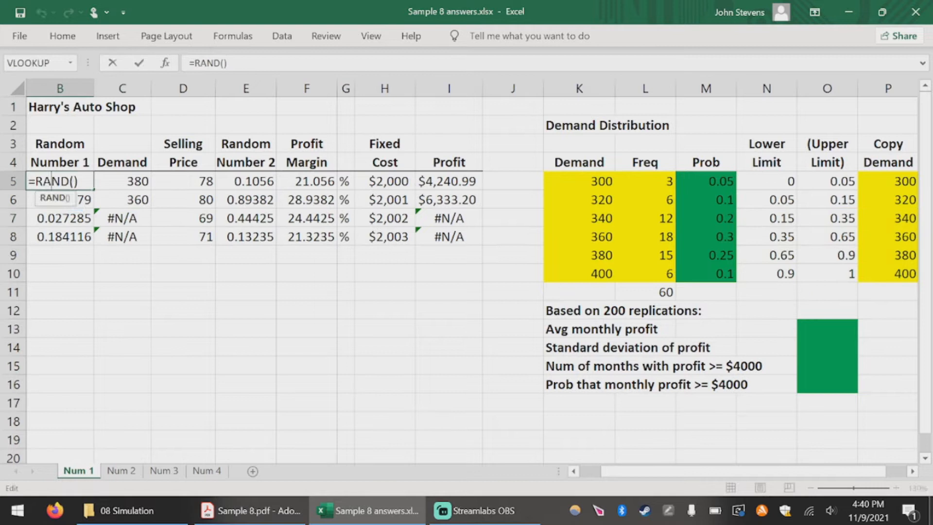
key(Escape)
- Make the lookup range in C5 absolute, giving =VLOOKUP(B5,$N$5:$P$10,3), and fill the formula down to C8
double_click(116, 182)
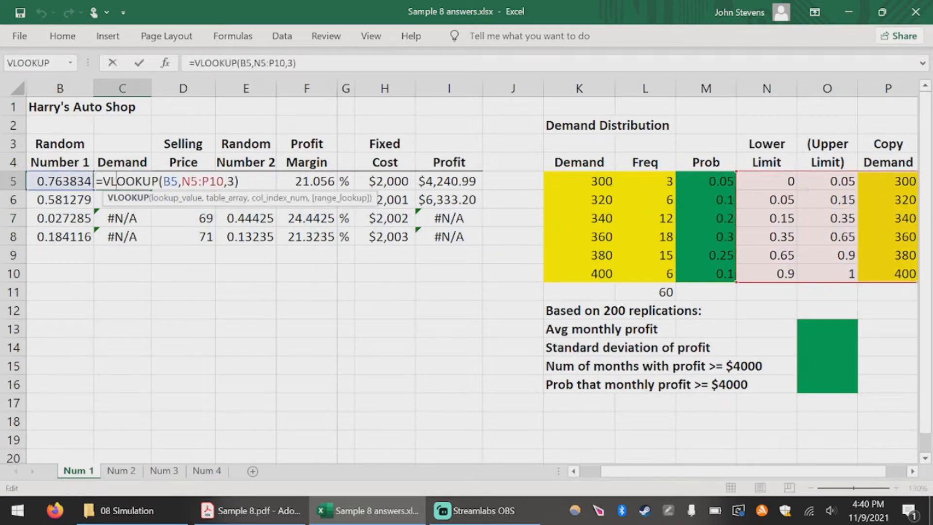
click(191, 182)
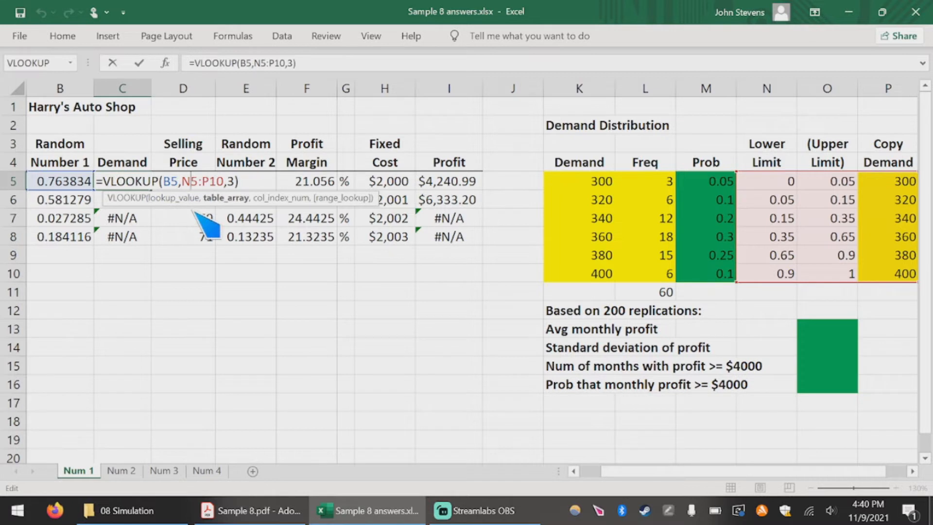
key(F4)
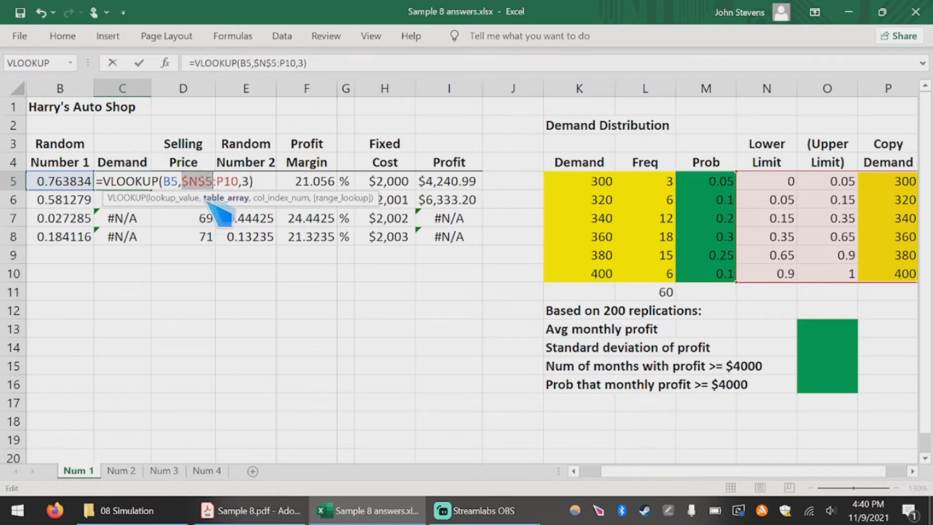
key(Right)
key(Right)
key(F4)
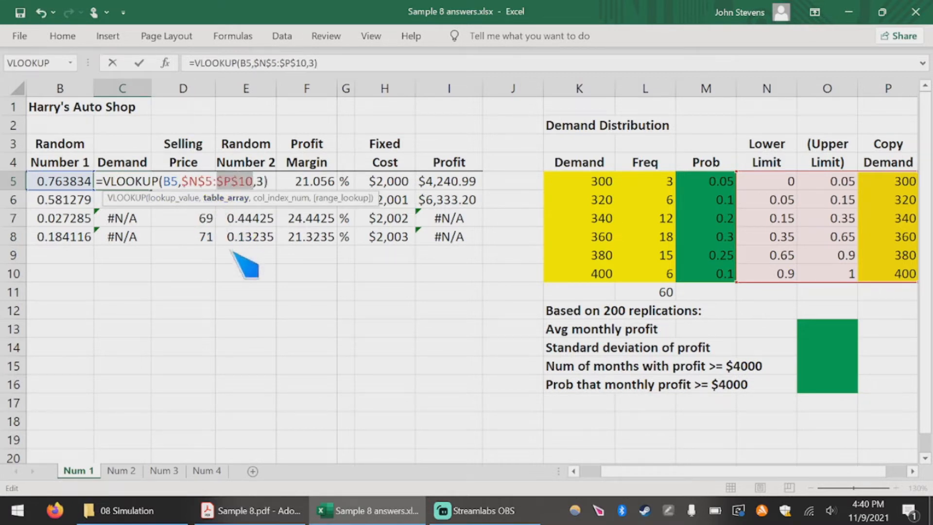
key(ctrl+Return)
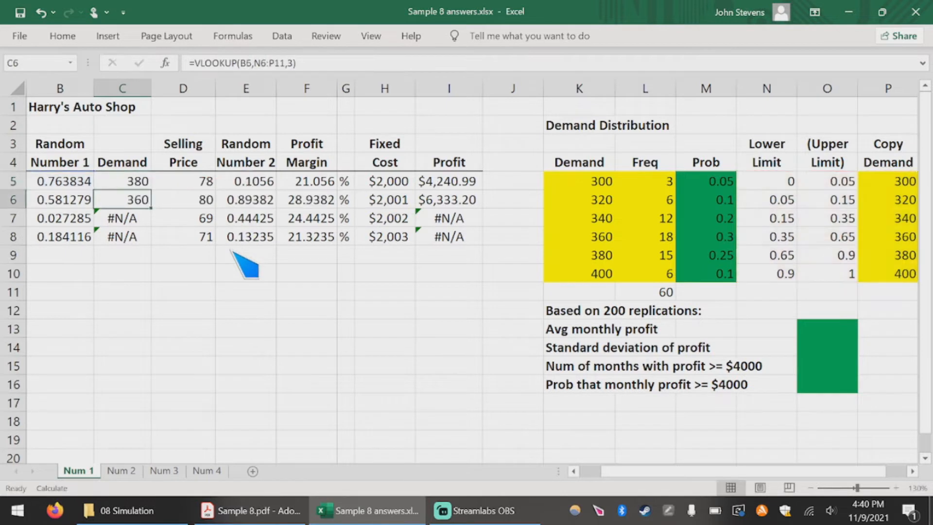
drag(151, 190, 154, 247)
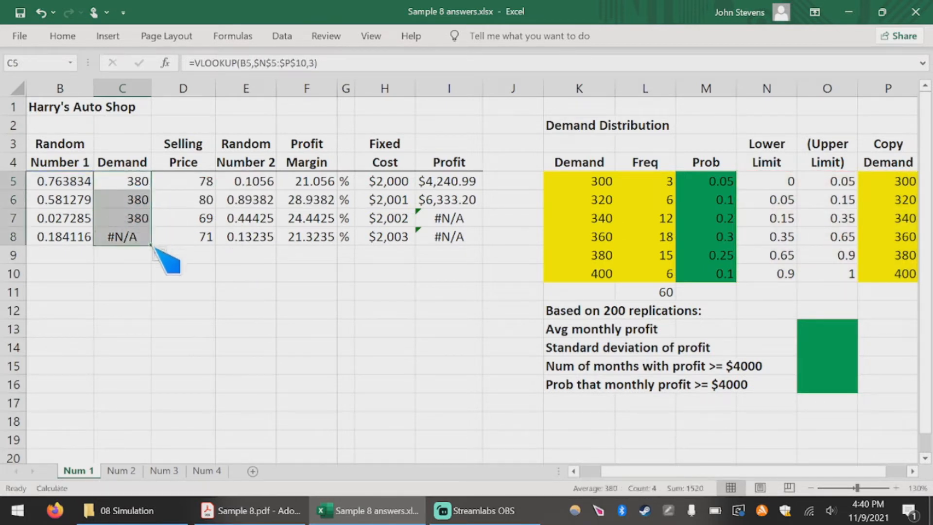
- Recalculate the sheet many times to test the demand lookups in C5:C8 with new random numbers
click(287, 292)
key(F9)
key(F9)
key(F9)
key(F9)
key(F9)
key(F9)
key(F9)
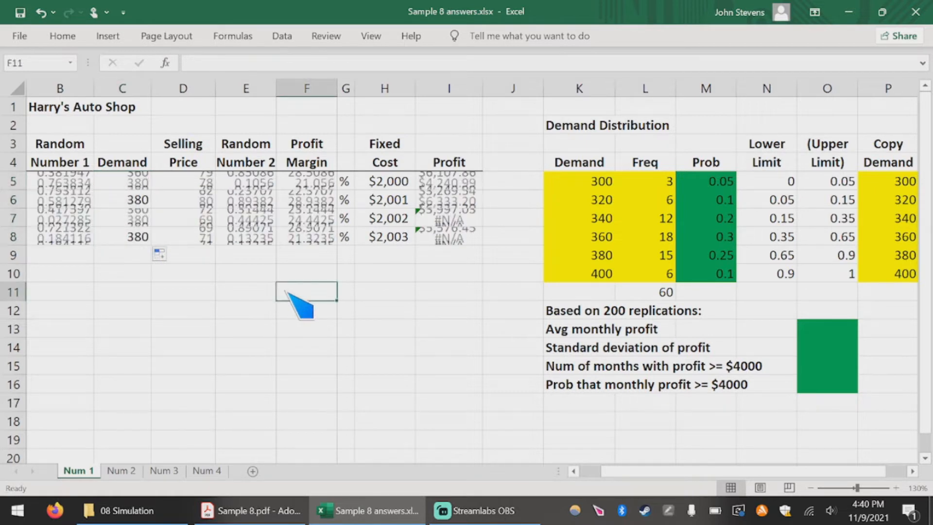
key(F9)
key(F9)
key(F9)
key(F9)
key(F9)
key(F9)
key(F9)
key(F9)
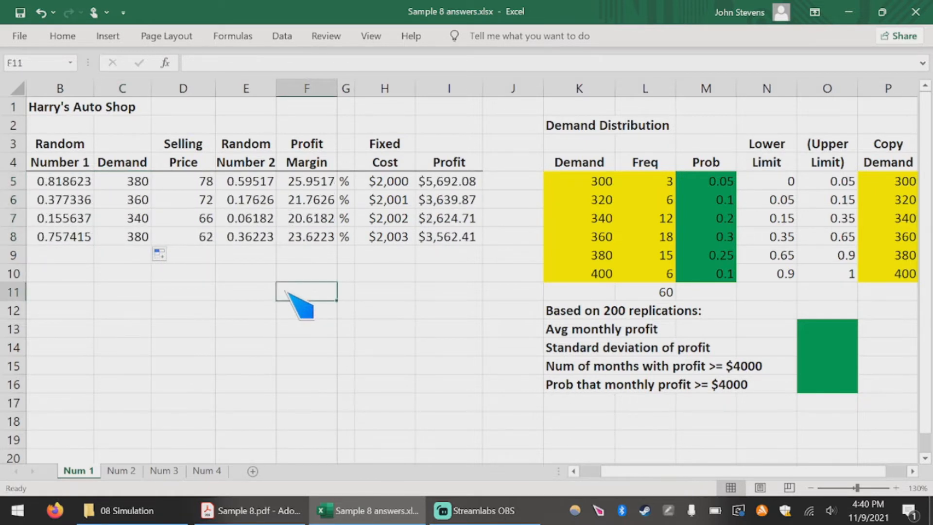
key(F9)
key(F9)
key(F9)
key(F9)
key(F9)
key(F9)
key(F9)
key(F9)
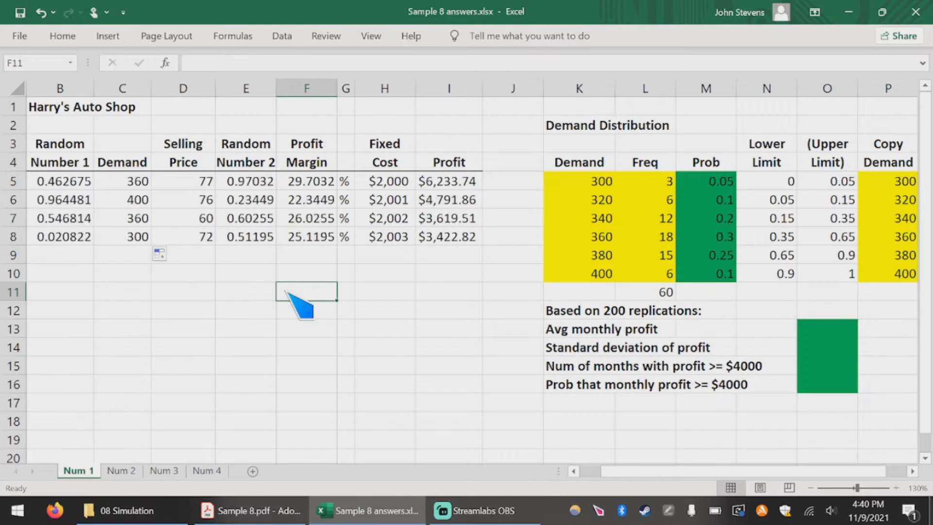
key(F9)
key(F9)
key(F9)
key(F9)
key(F9)
key(F9)
key(F9)
key(F9)
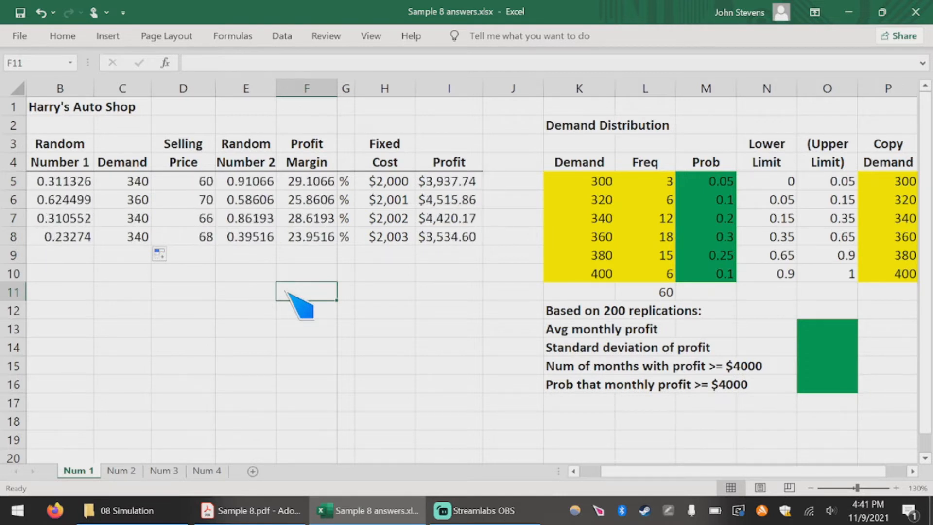
- Review the month 3 demand, selling price, random number and profit margin formulas, and compare the fixed costs in H7 and H5
click(125, 224)
double_click(116, 218)
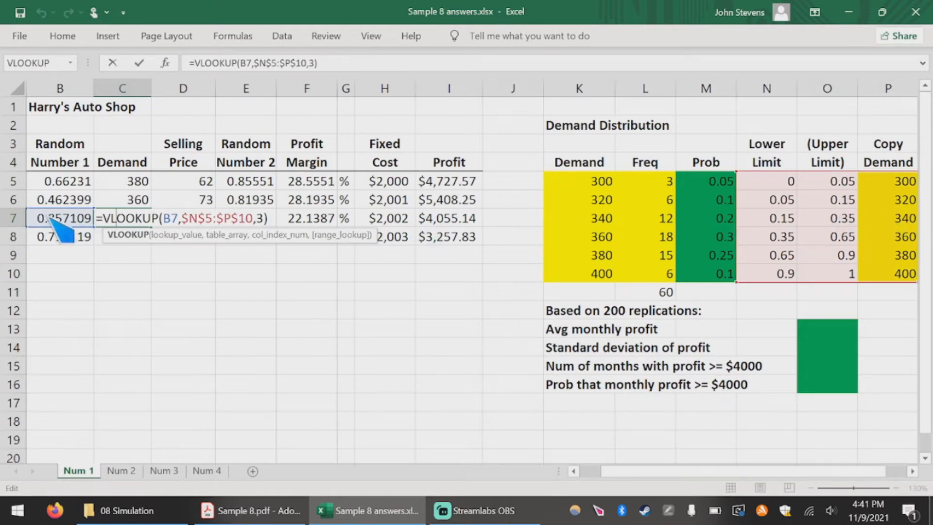
key(Escape)
click(192, 219)
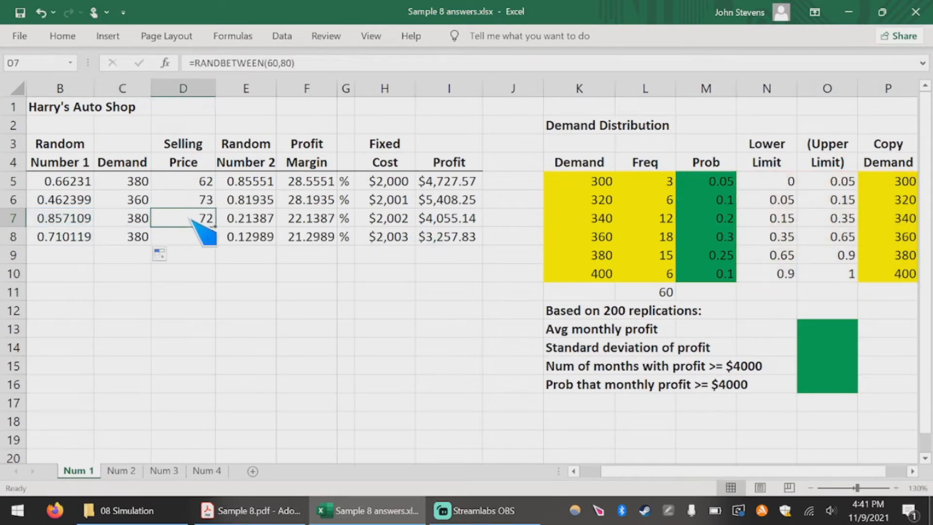
double_click(191, 219)
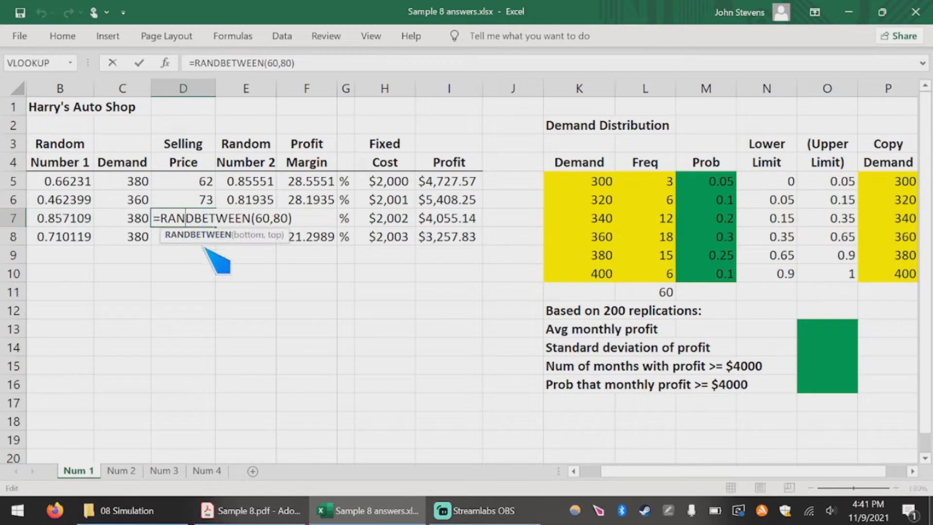
click(263, 223)
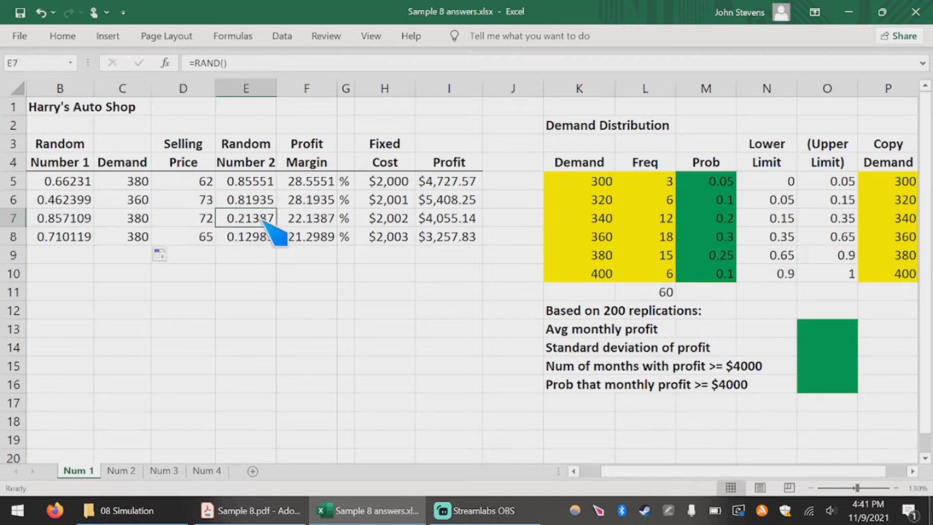
double_click(311, 224)
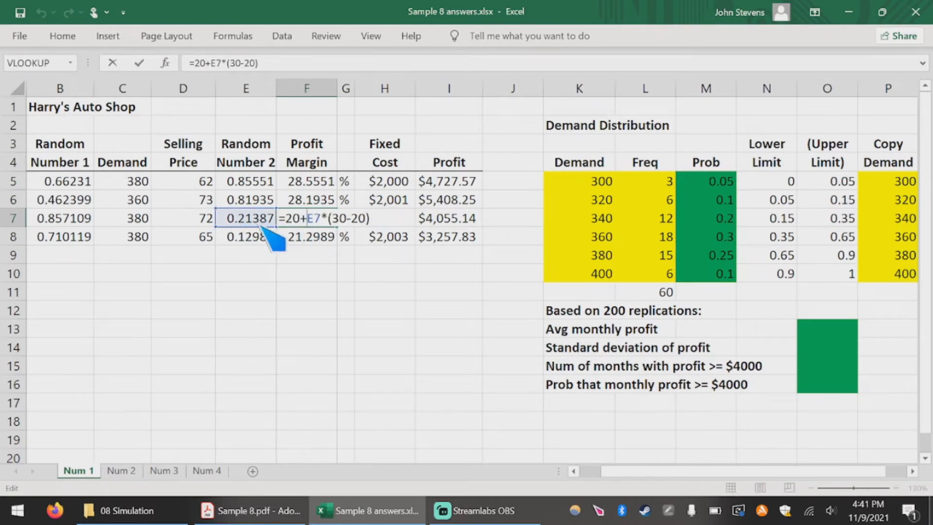
key(ctrl+Return)
click(389, 225)
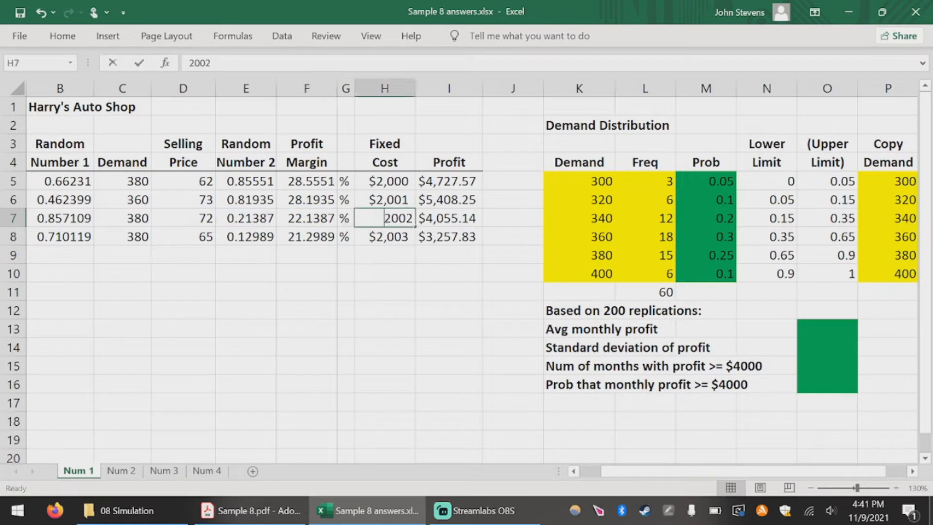
click(411, 189)
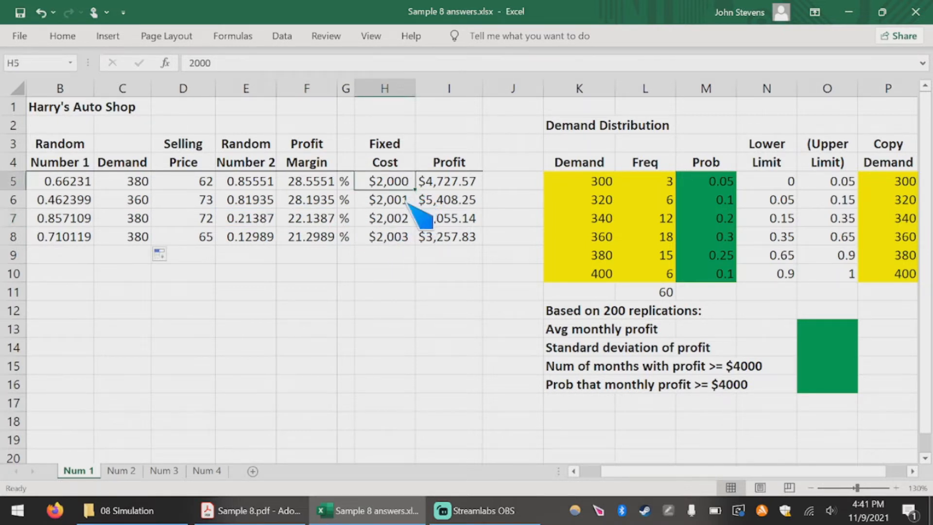
- Correct the fixed costs in H6 and H7 to $2,000 and copy the H5 value down through H16
click(406, 203)
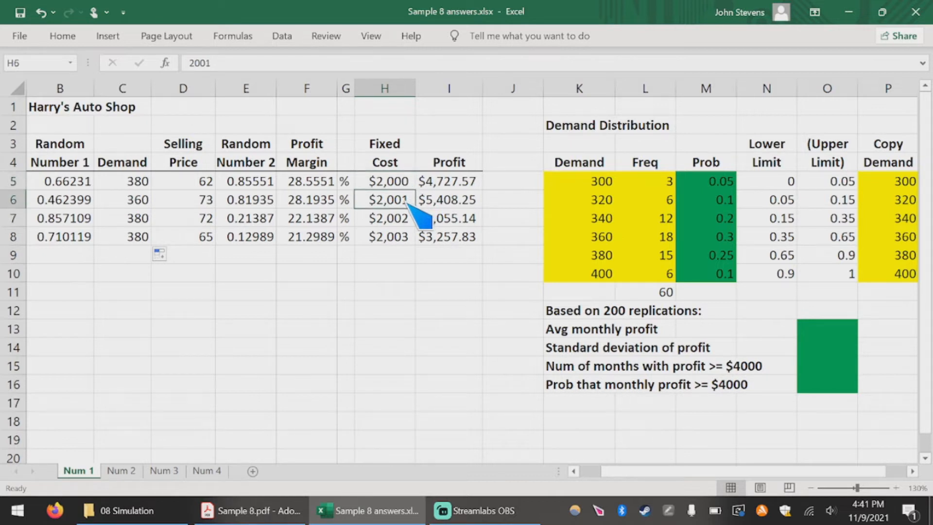
text($2)
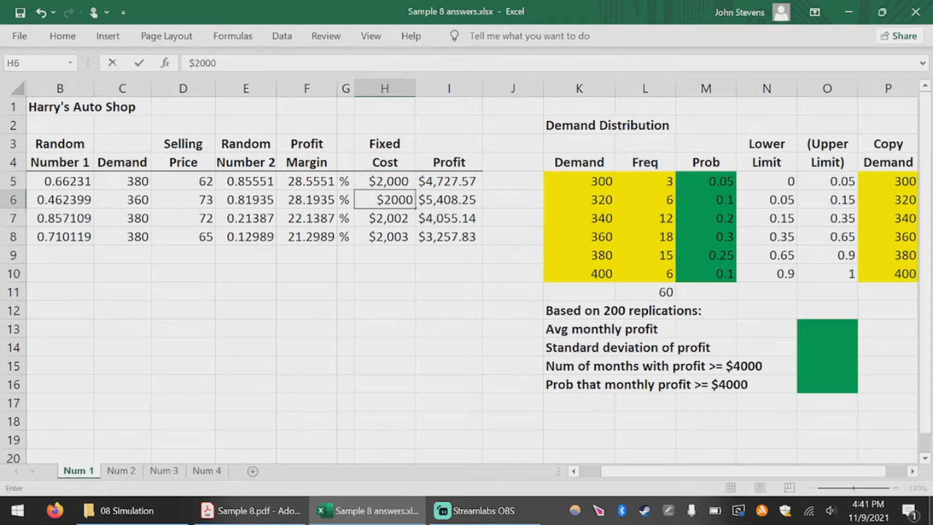
key(Return)
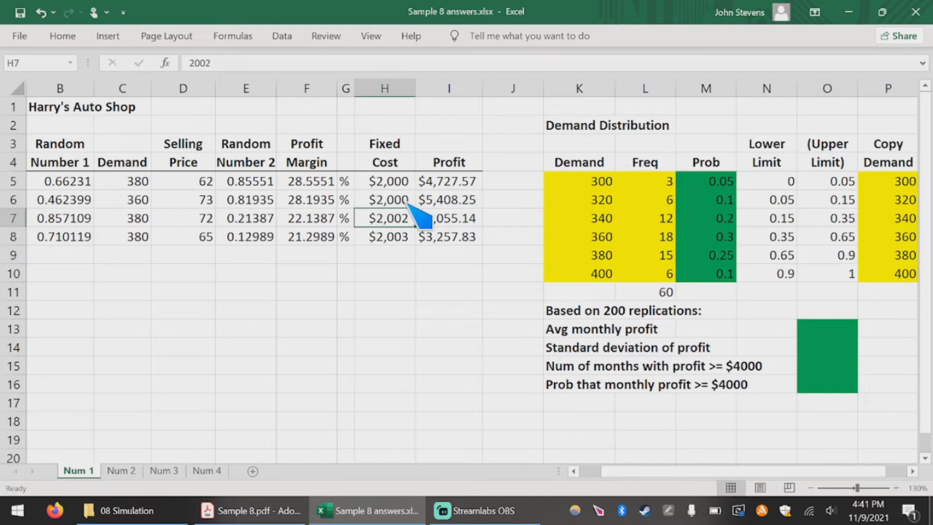
text($)
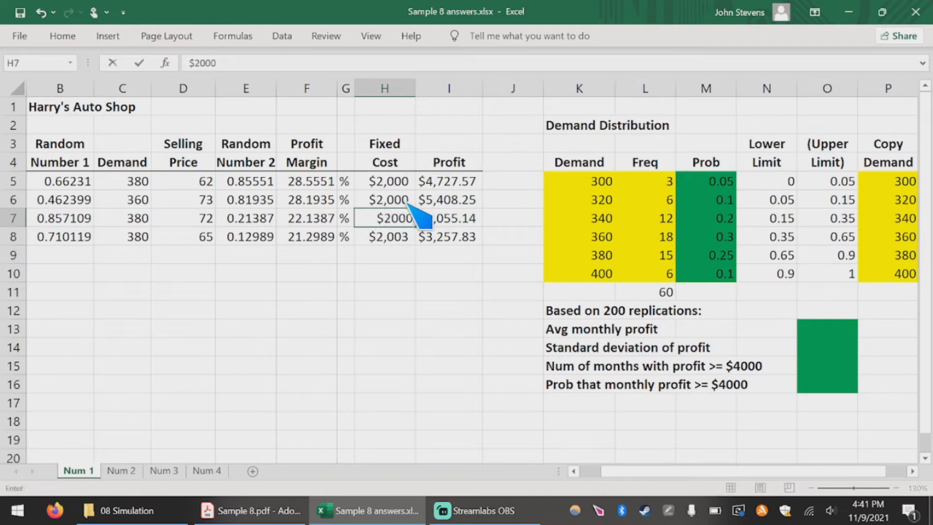
text(2,000)
key(Return)
click(407, 188)
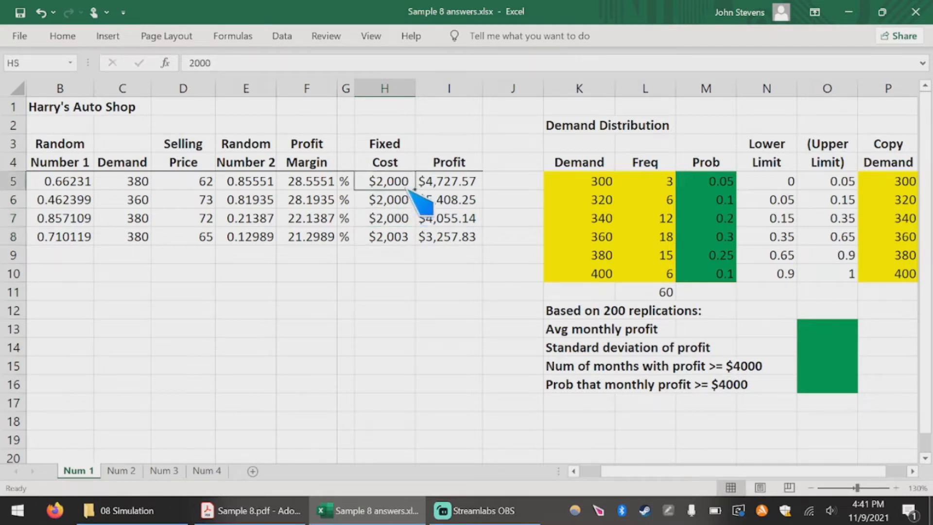
drag(412, 190, 420, 392)
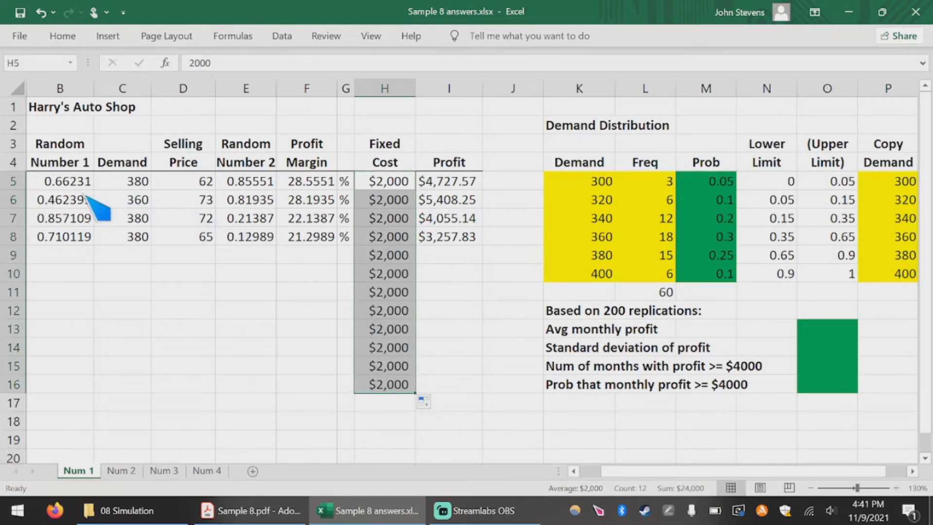
- Fill the four month rows in A5:I8 down through row 221, ending at month 217
click(573, 471)
drag(74, 184, 522, 243)
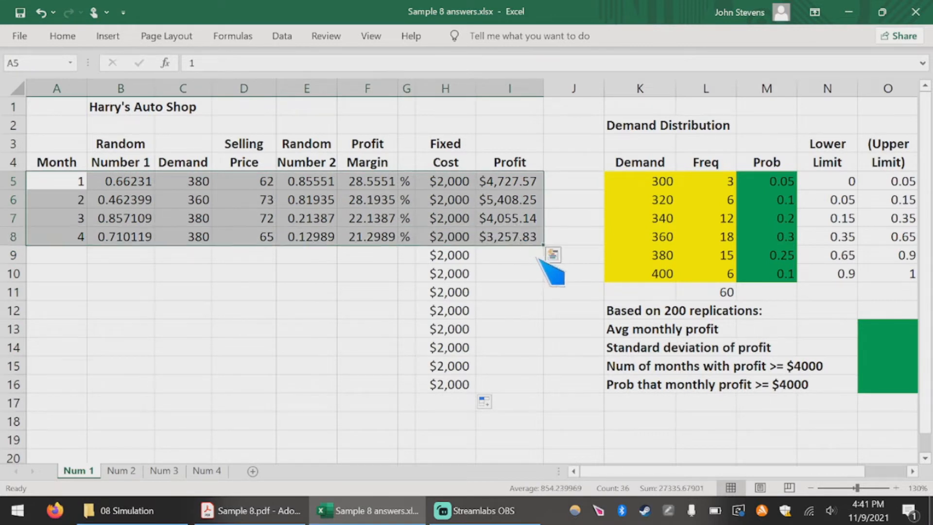
drag(545, 247, 546, 398)
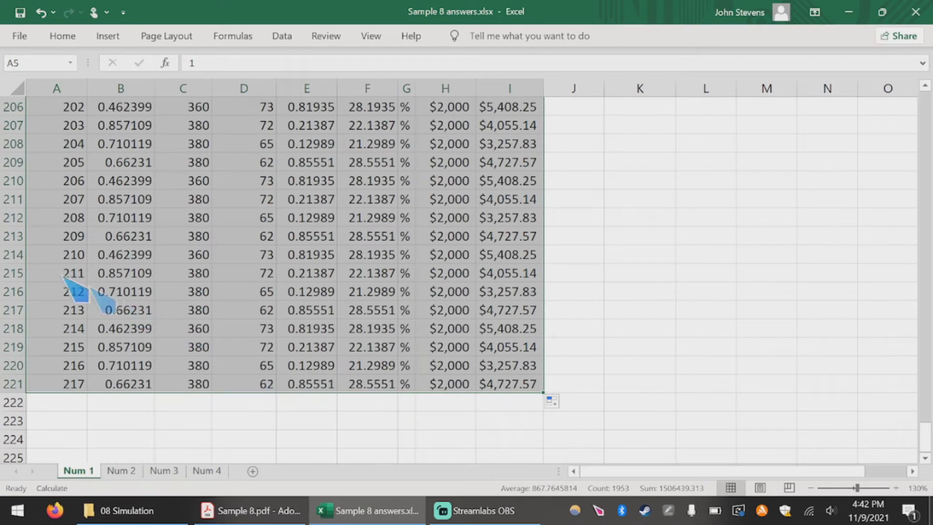
- Delete the surplus rows 205 to 221 so the simulation ends at month 200
scroll(49, 384, up, 1)
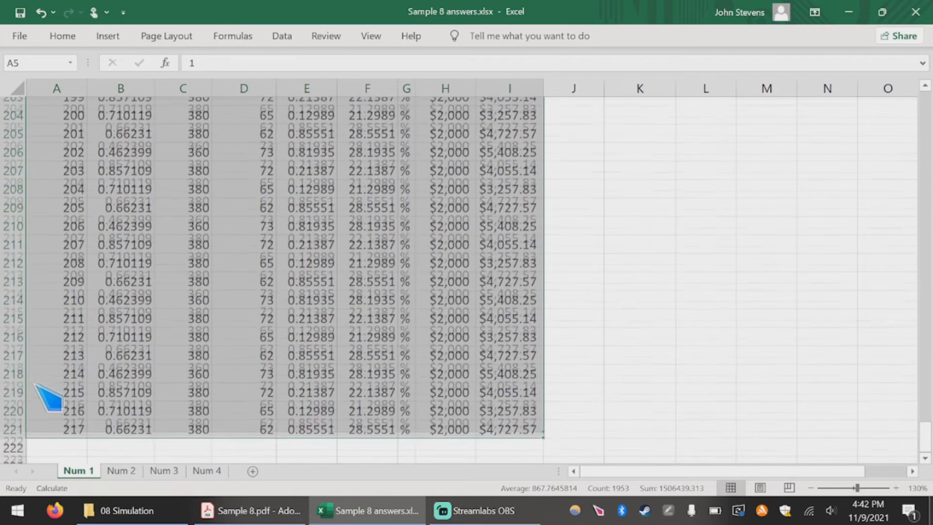
drag(20, 439, 22, 148)
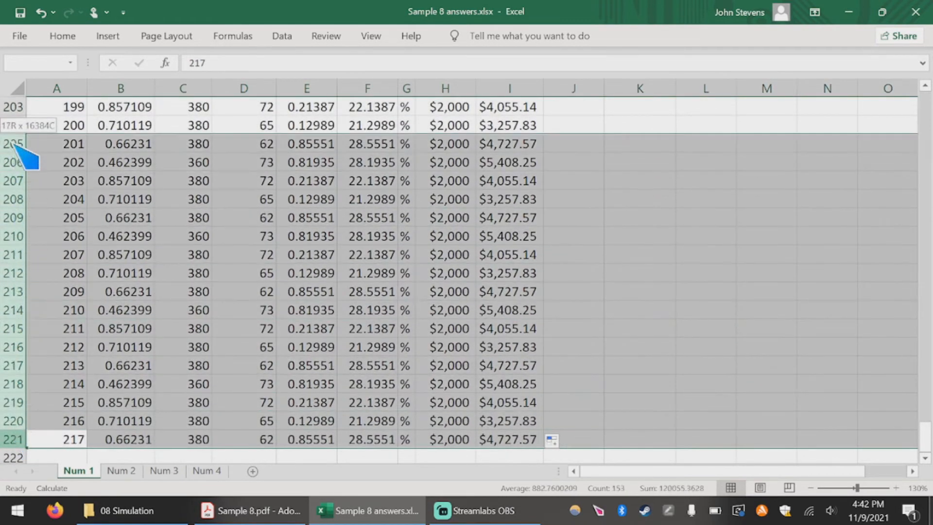
right_click(22, 148)
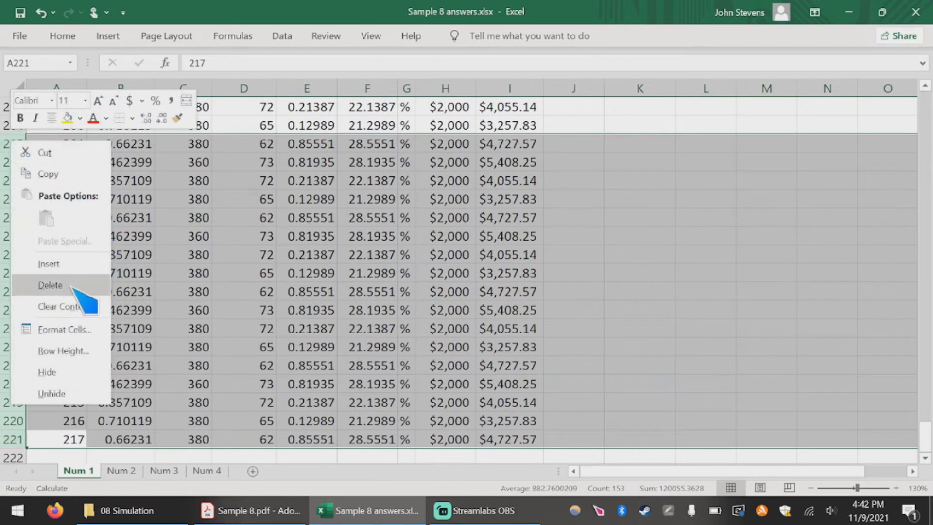
click(75, 287)
- Review the simulated months back up to month 1, the profit column and the average and standard deviation result cells
scroll(621, 323, up, 5)
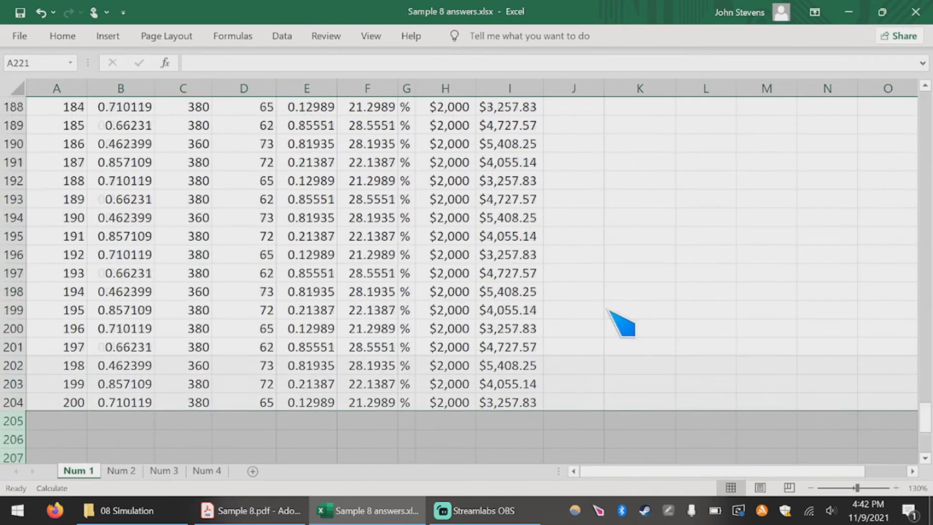
drag(927, 416, 928, 357)
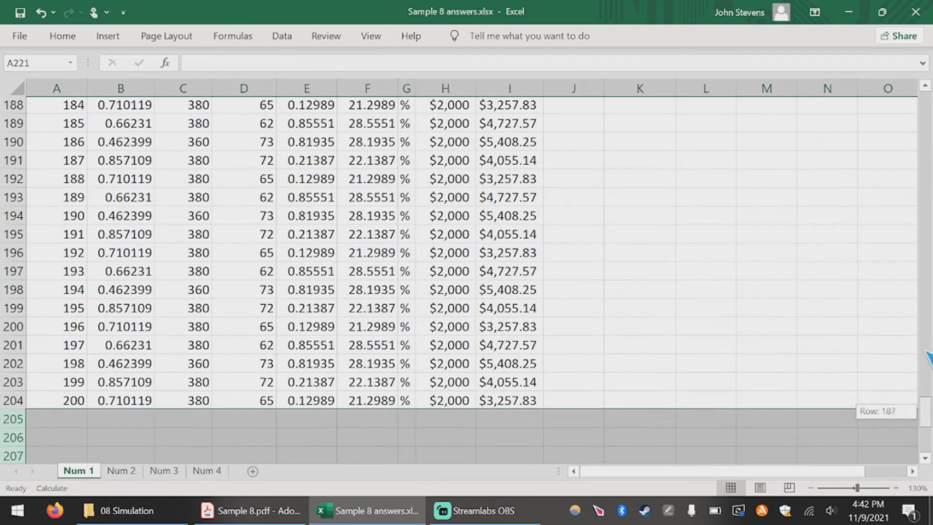
drag(924, 217, 925, 236)
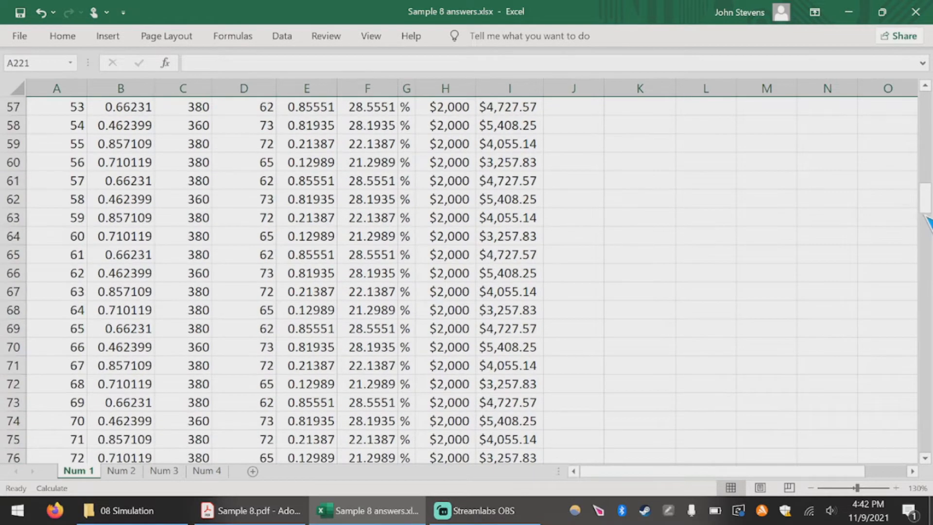
drag(925, 171, 925, 97)
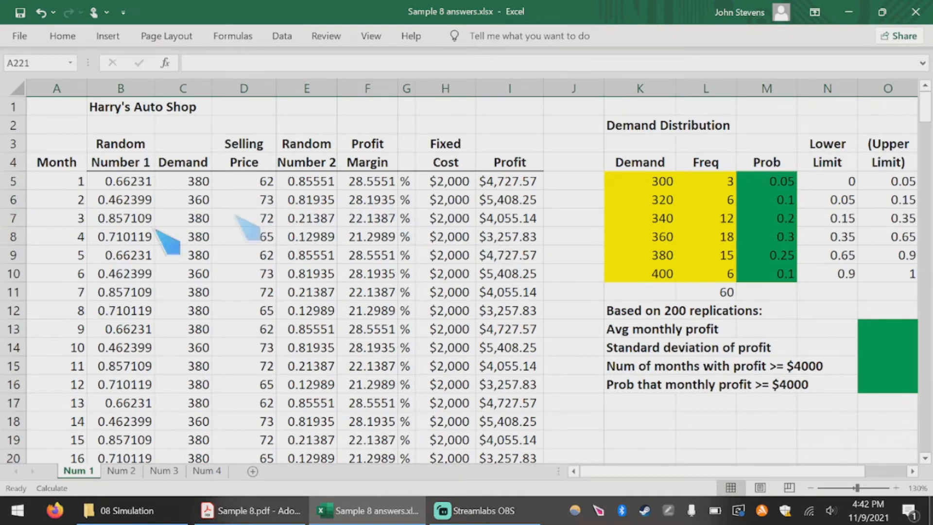
click(510, 89)
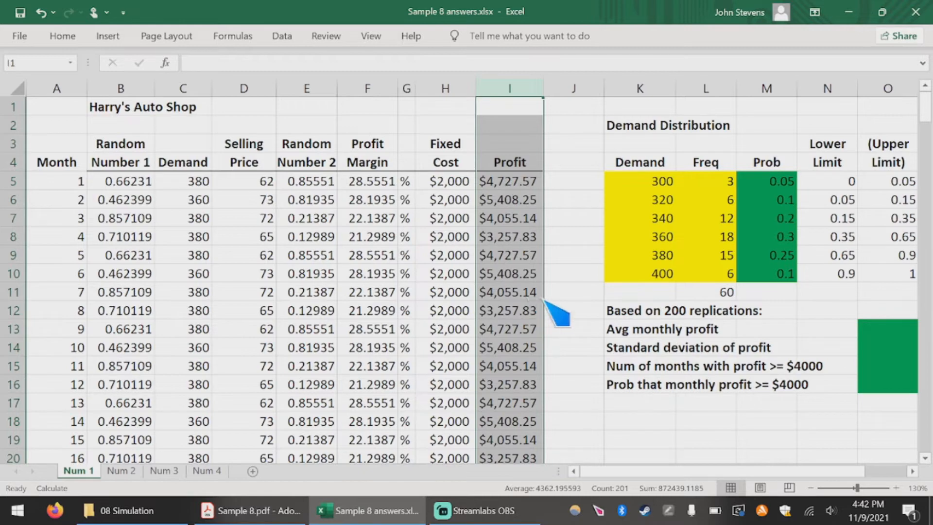
click(600, 425)
drag(625, 471, 675, 470)
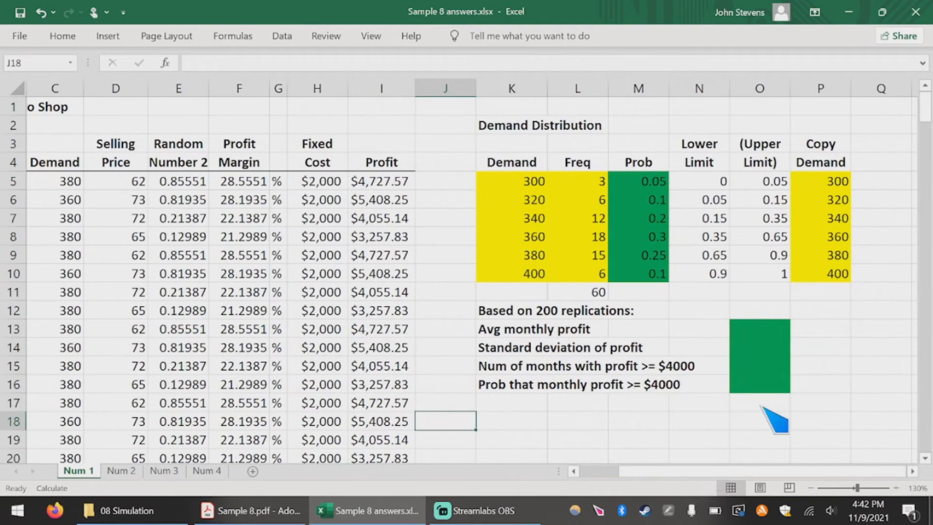
click(764, 329)
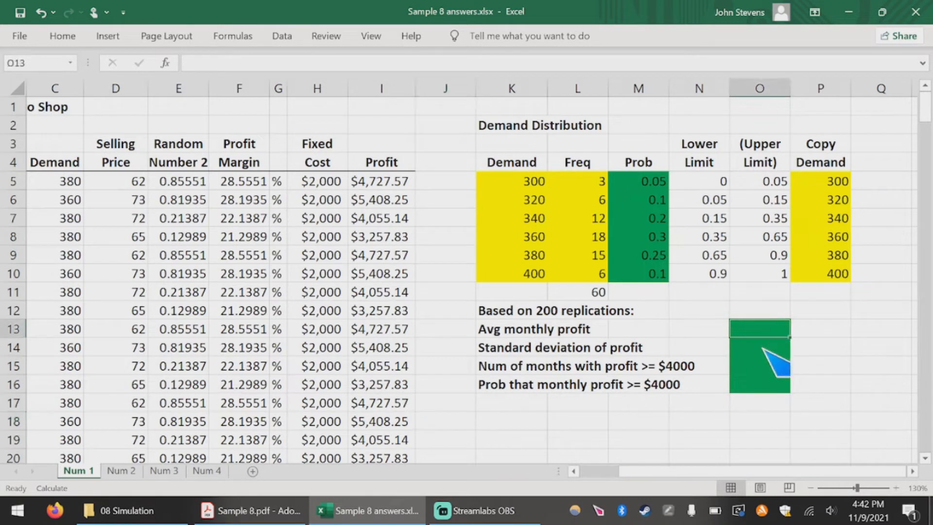
click(761, 348)
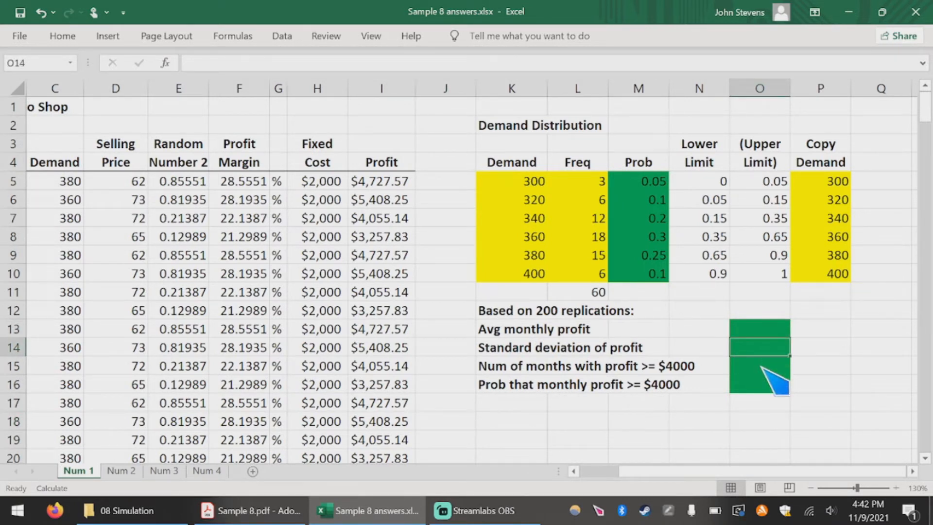
scroll(717, 364, down, 1)
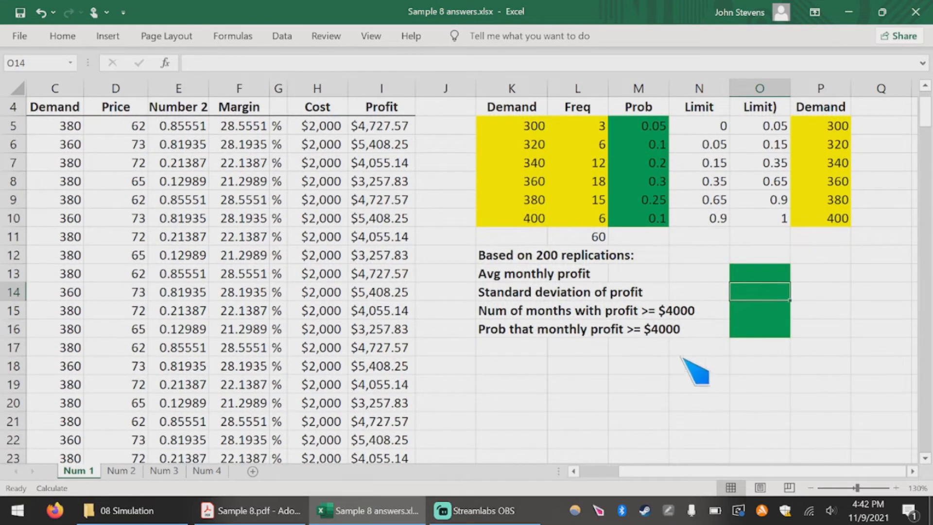
click(734, 272)
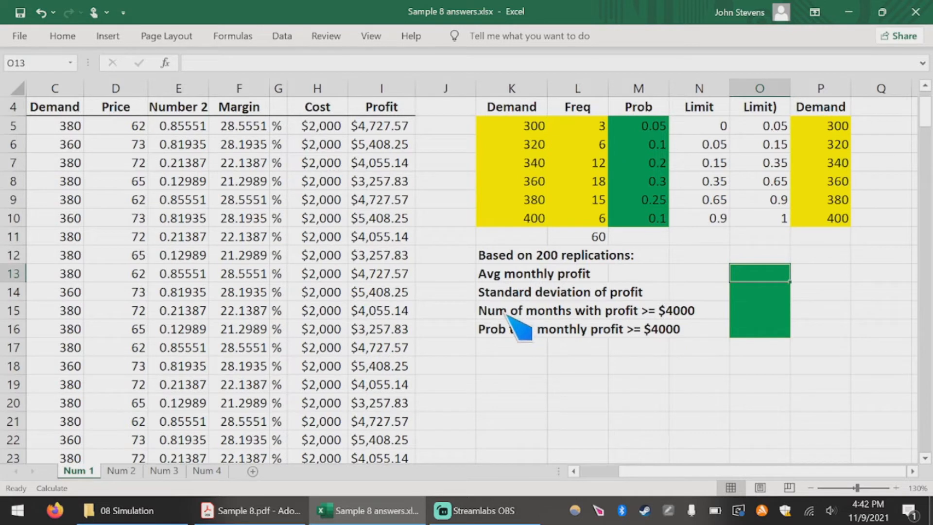
text(=aver)
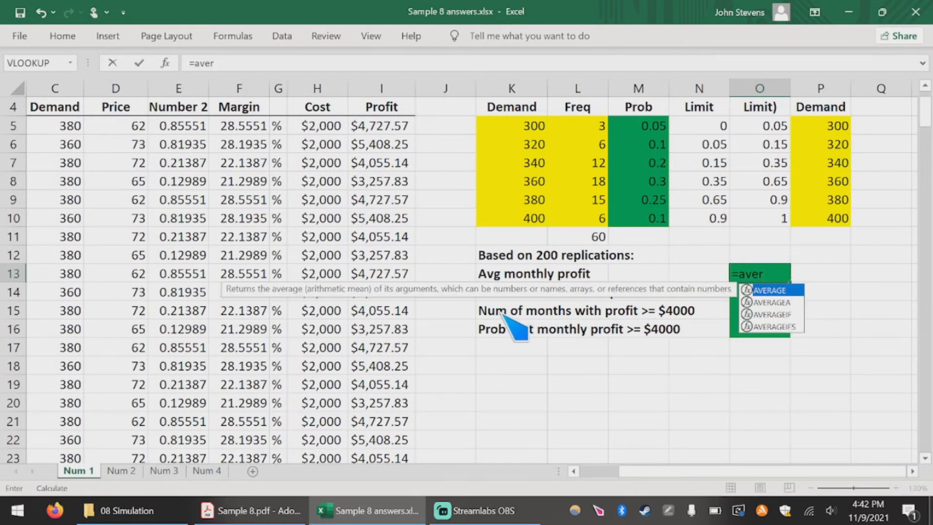
key(Tab)
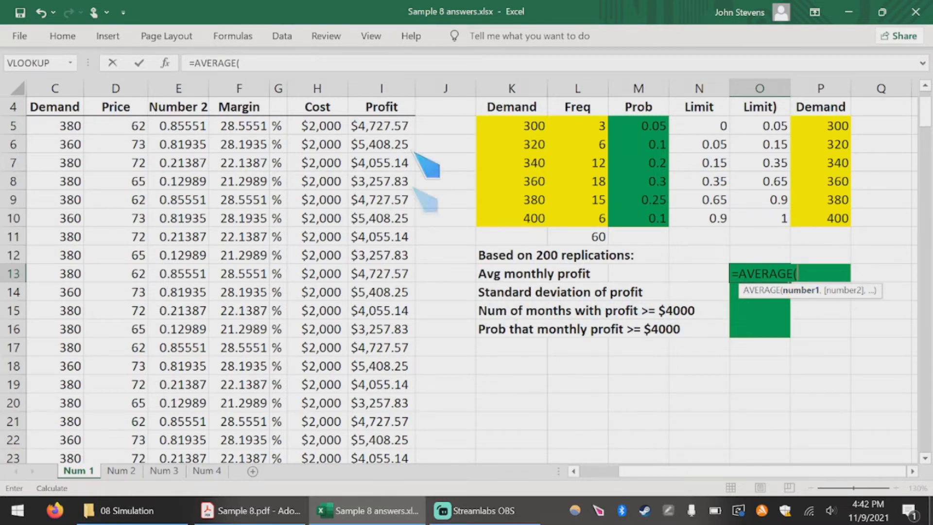
key(Escape)
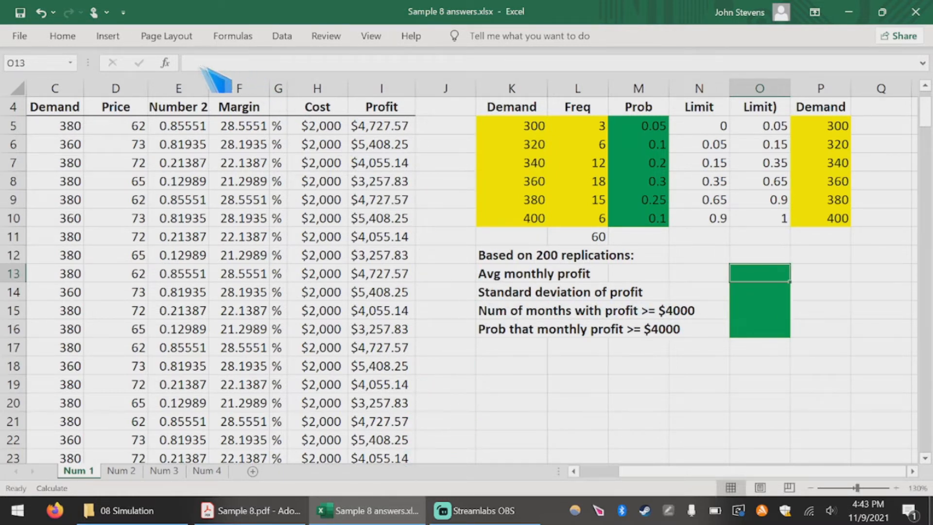
- Insert the AVERAGE function in O13 over the profits in I5:I204 to calculate the average monthly profit
click(170, 66)
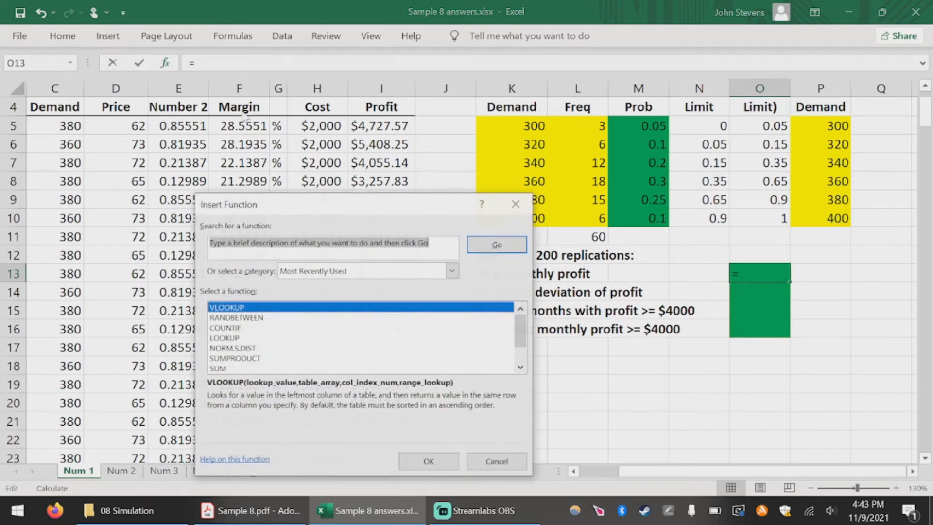
text(average)
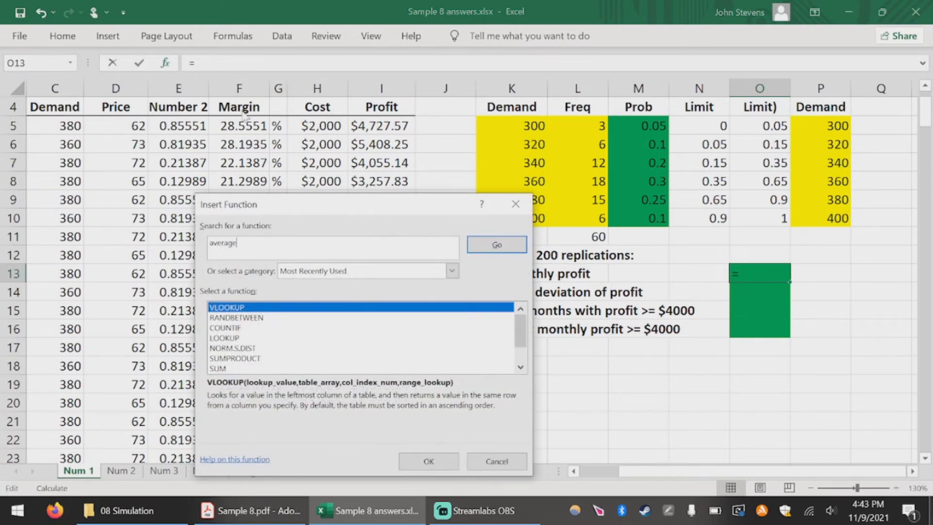
key(Return)
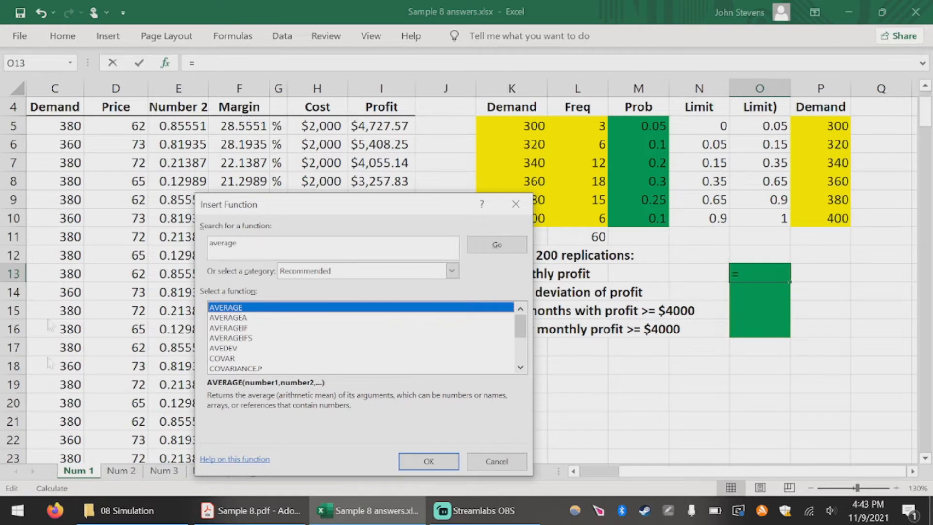
click(428, 461)
drag(427, 223, 732, 139)
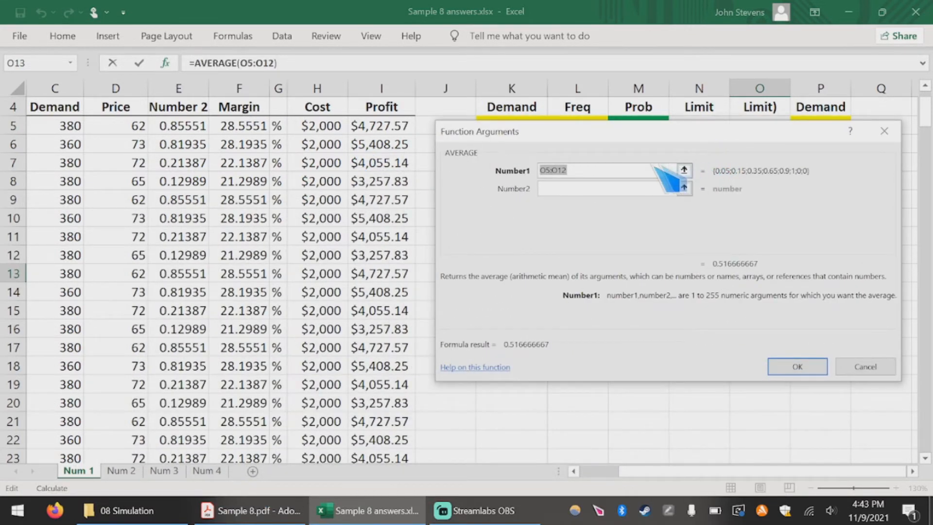
drag(371, 128, 381, 421)
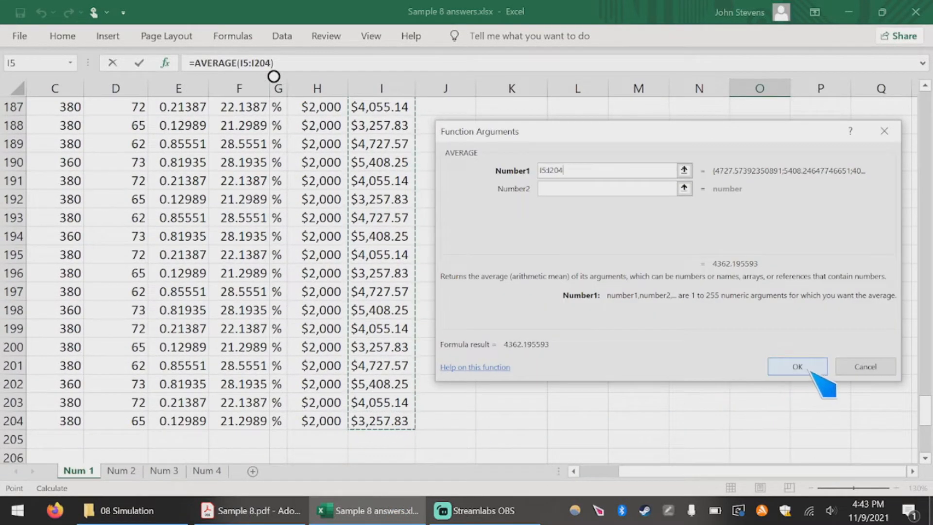
click(797, 367)
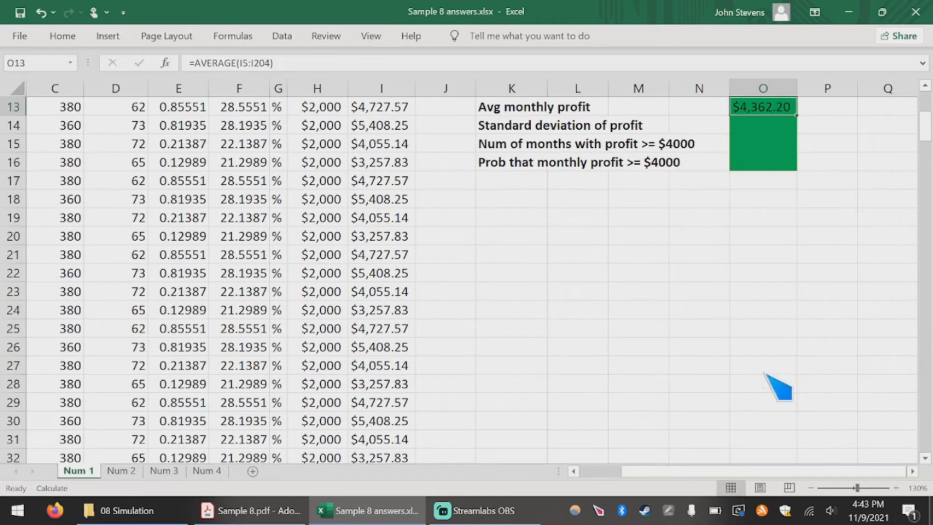
scroll(777, 387, up, 4)
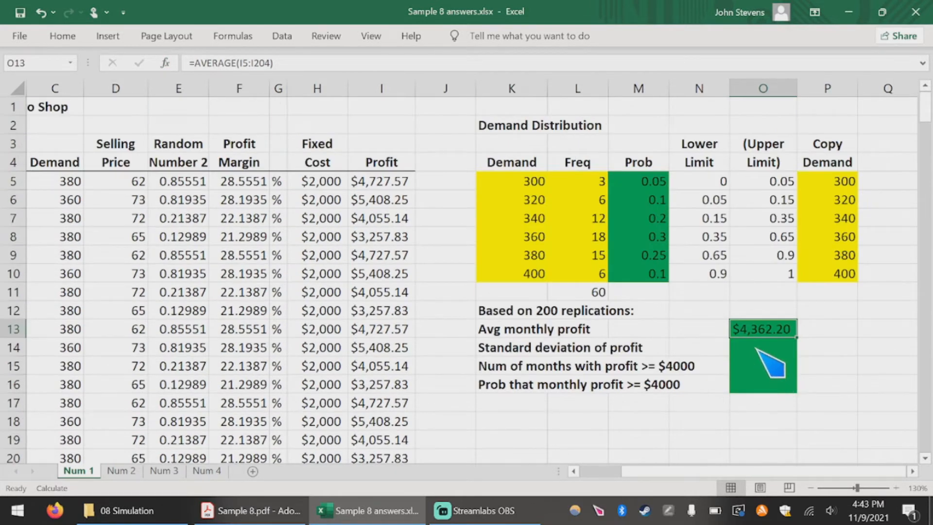
- Recalculate the sheet repeatedly to generate new random numbers for all 200 months and compare the average monthly profit
key(F9)
key(F9)
key(F9)
key(F9)
key(F9)
key(F9)
key(F9)
key(F9)
key(F9)
key(F9)
key(F9)
key(F9)
key(F9)
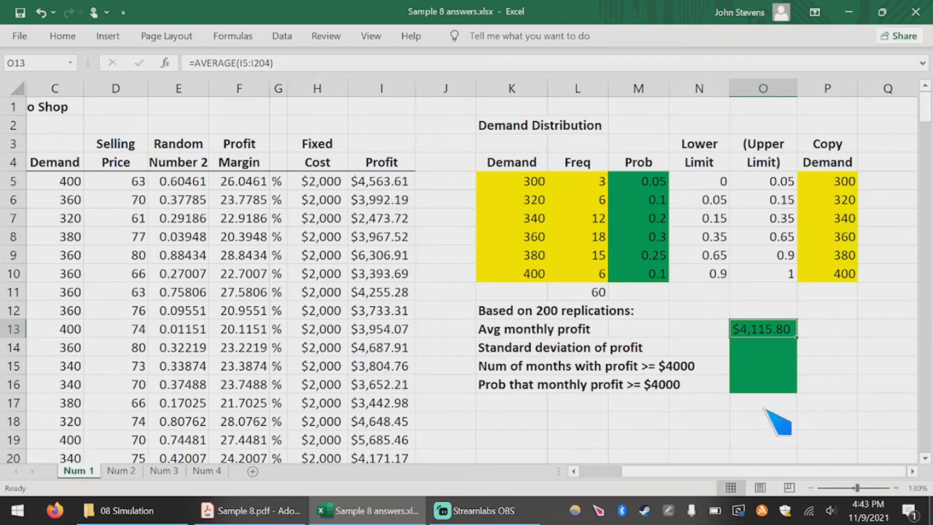
key(F9)
key(F9)
key(F9)
key(F9)
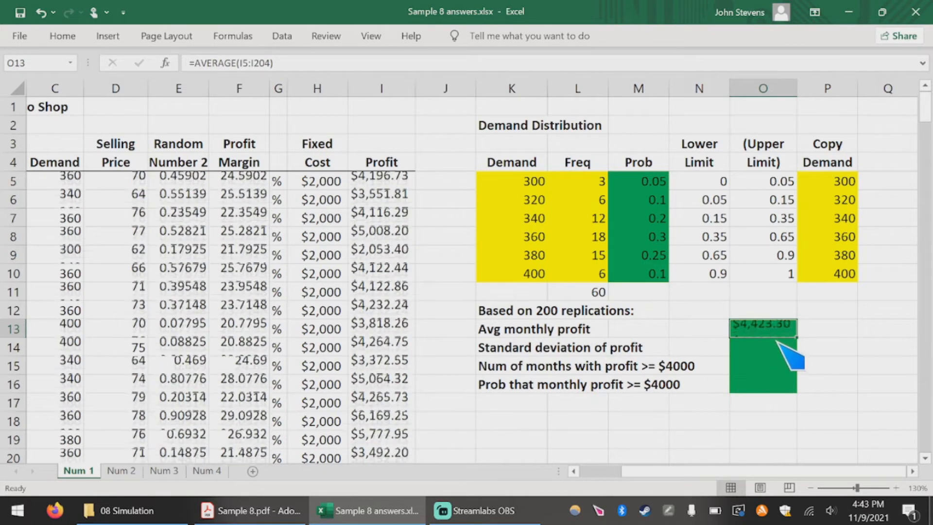
key(F9)
key(F9)
key(F9)
key(F9)
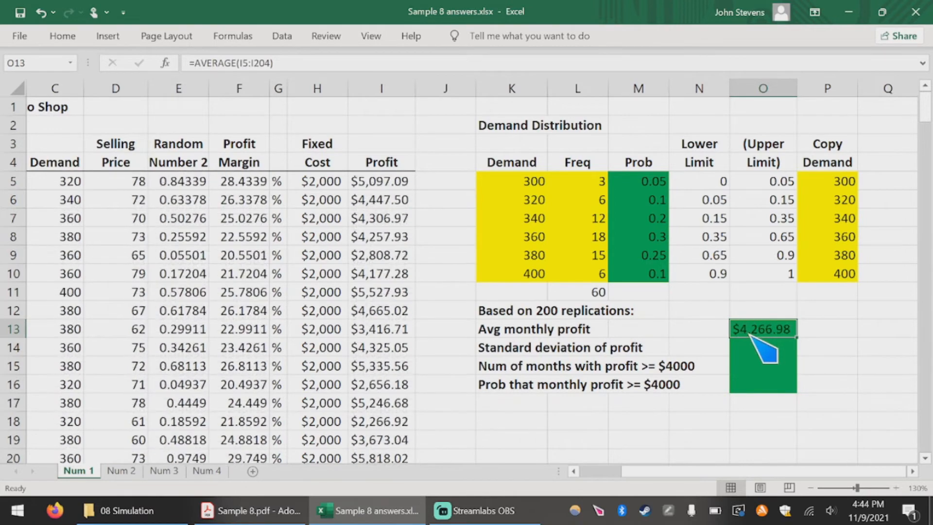
key(F9)
key(F9)
key(F9)
key(F9)
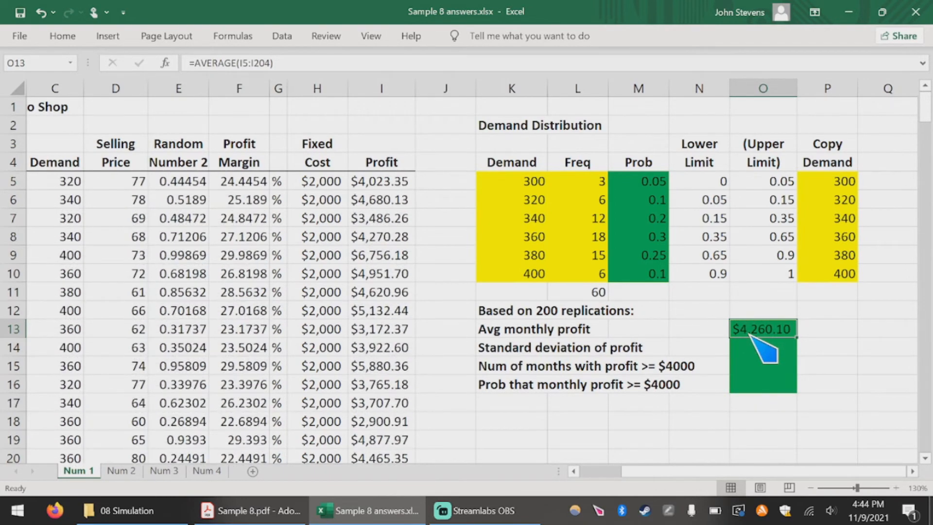
- Recalculate the simulation about a dozen more times to examine how the average monthly profit varies between runs
key(F9)
key(F9)
key(F9)
key(F9)
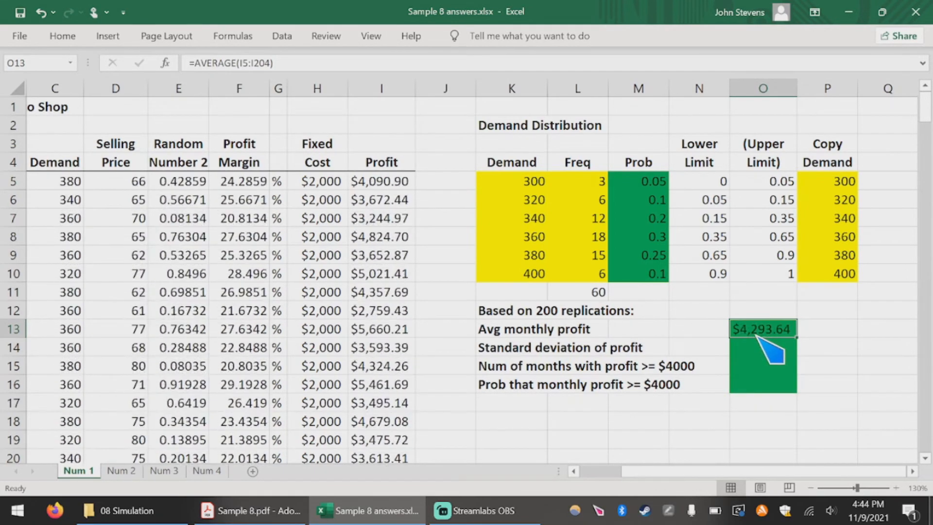
key(F9)
key(F9)
key(F9)
key(F9)
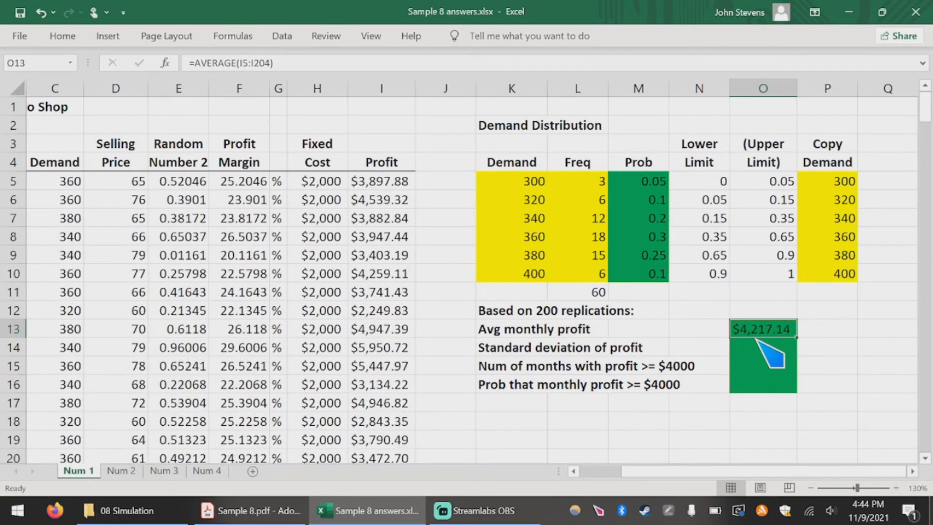
key(F9)
key(F9)
key(F9)
key(F9)
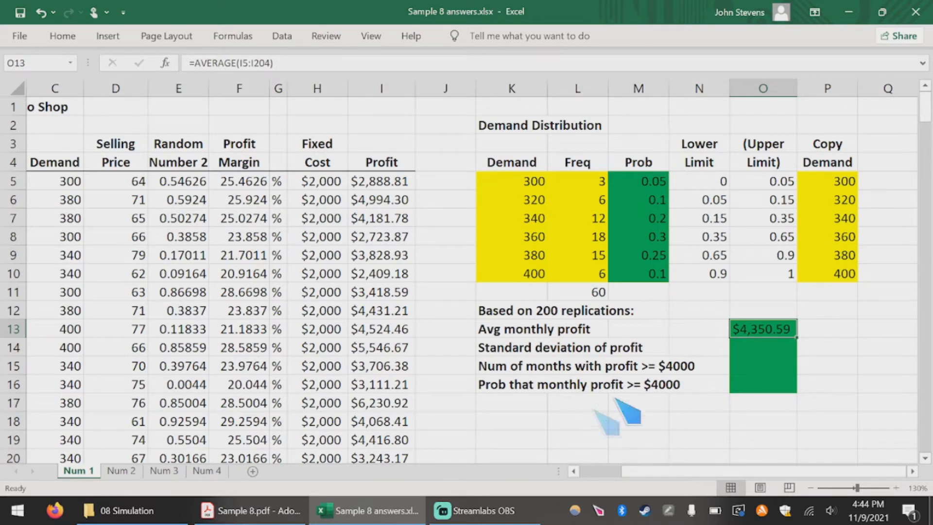
click(752, 347)
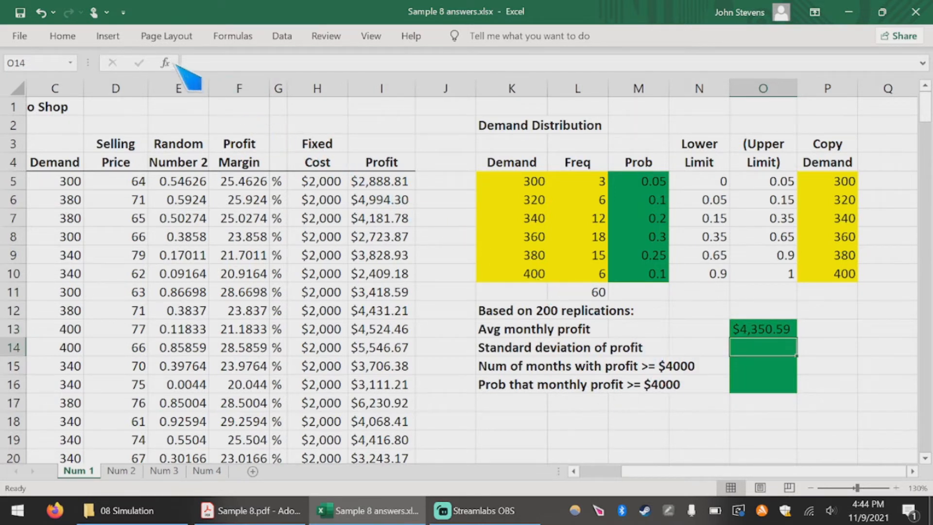
click(165, 63)
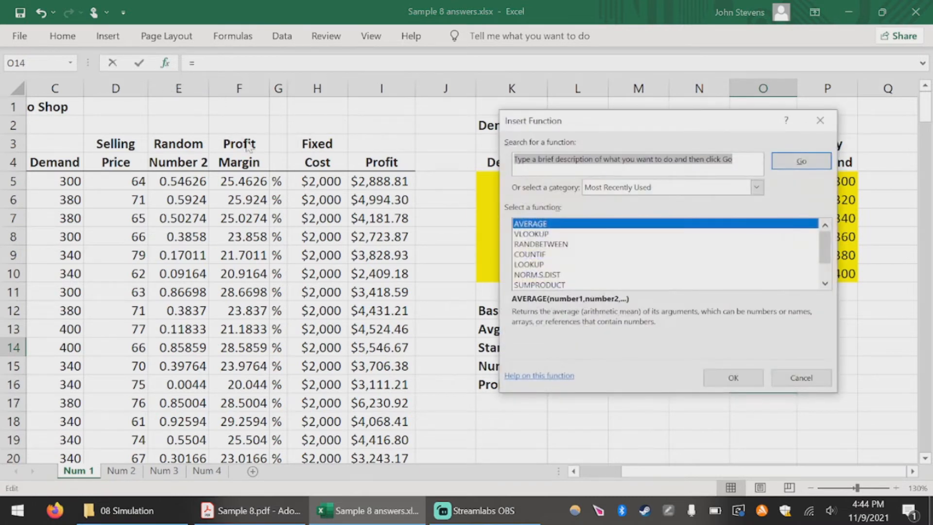
text(andard deviation)
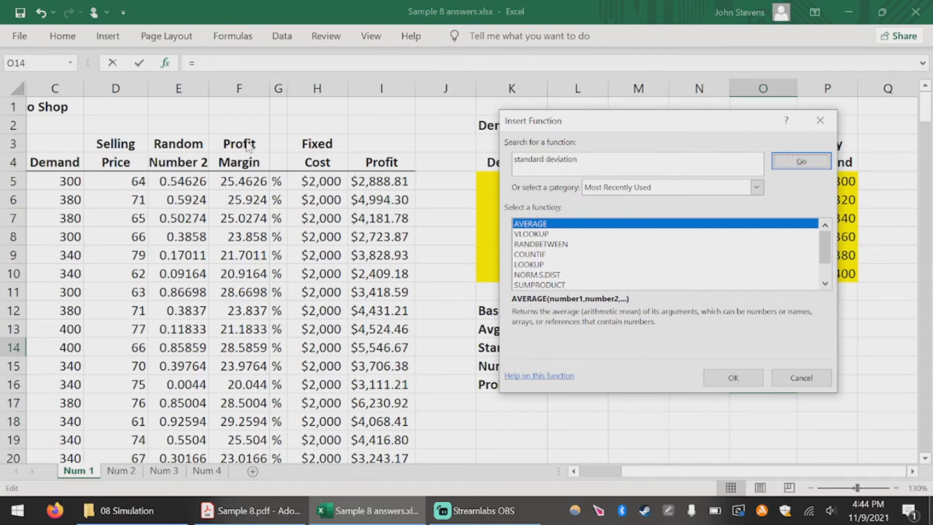
key(Return)
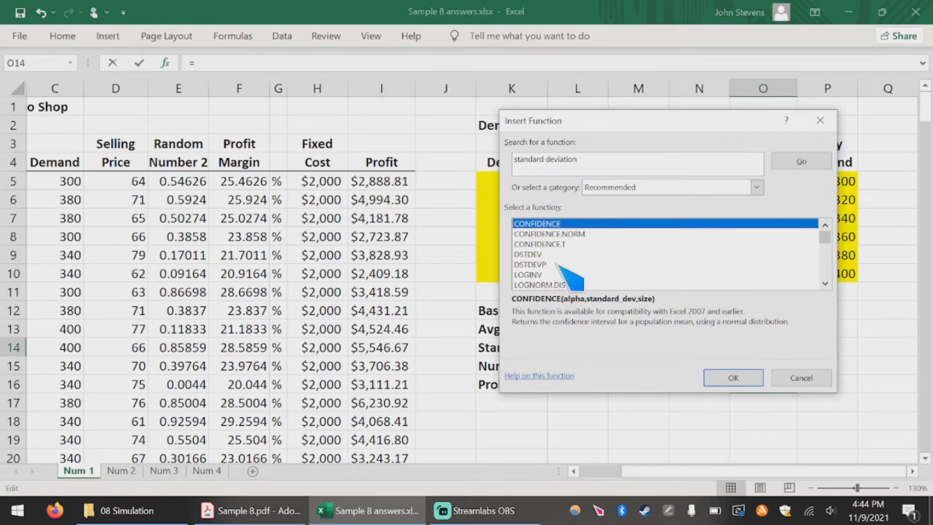
click(824, 285)
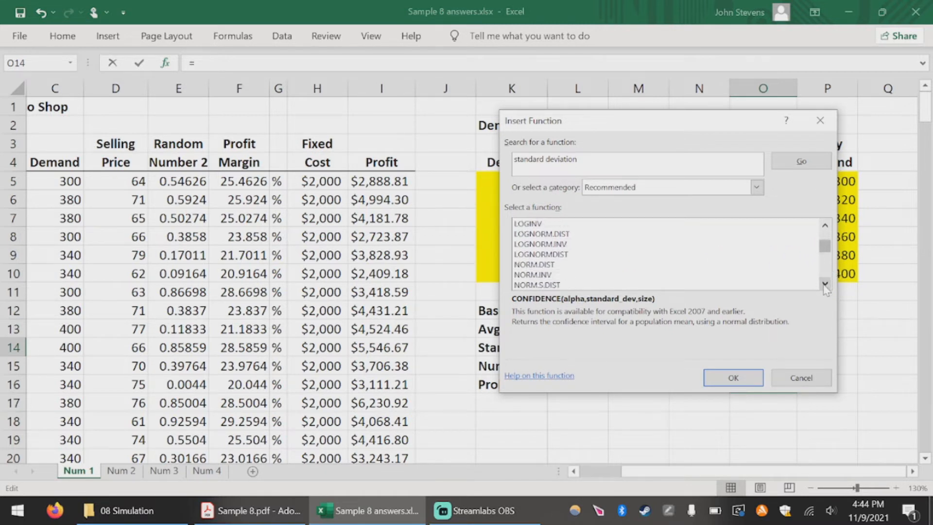
click(824, 284)
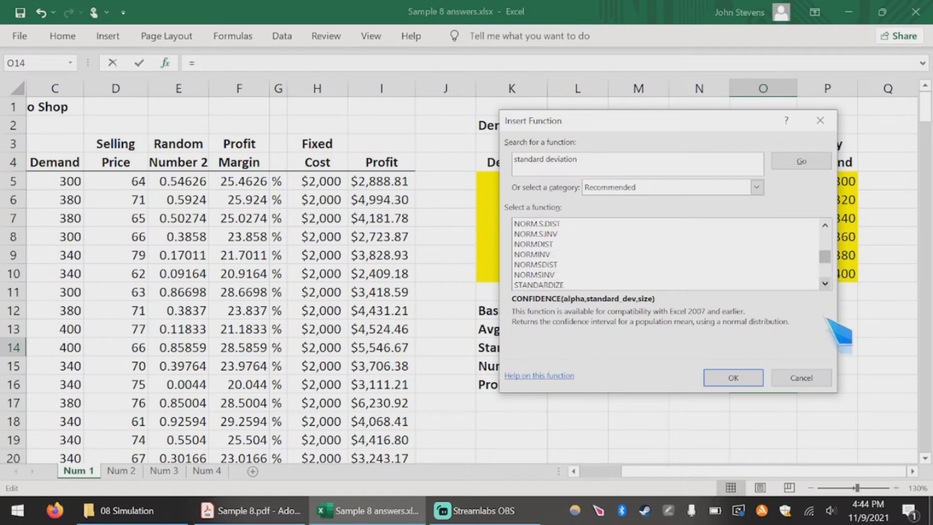
click(818, 379)
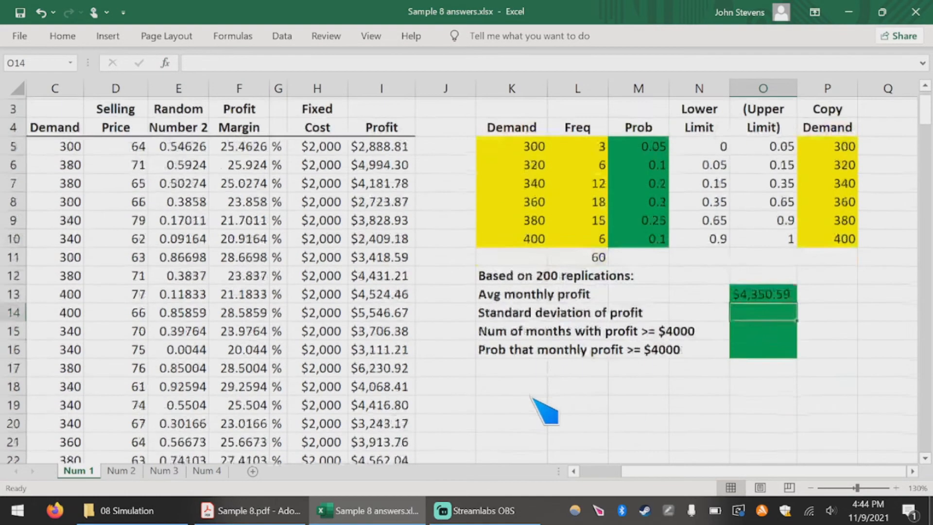
scroll(545, 378, down, 3)
click(504, 259)
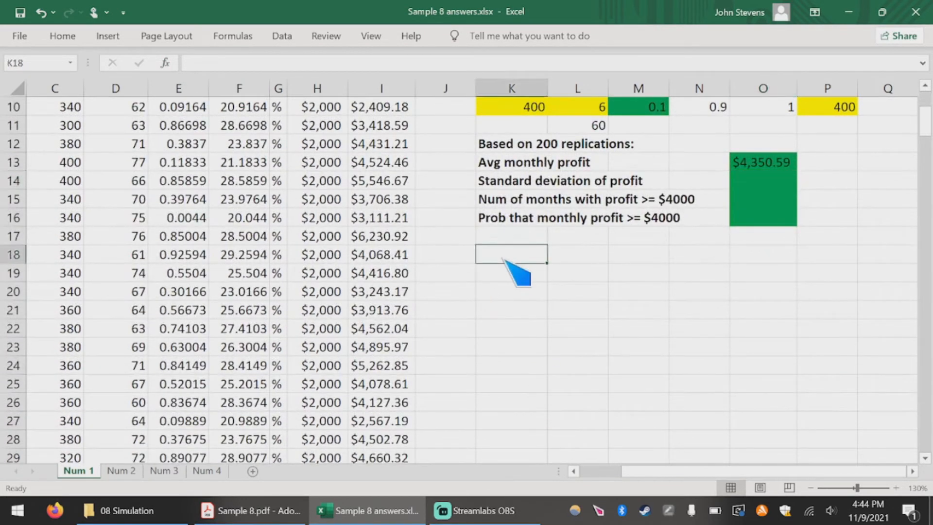
scroll(516, 273, up, 3)
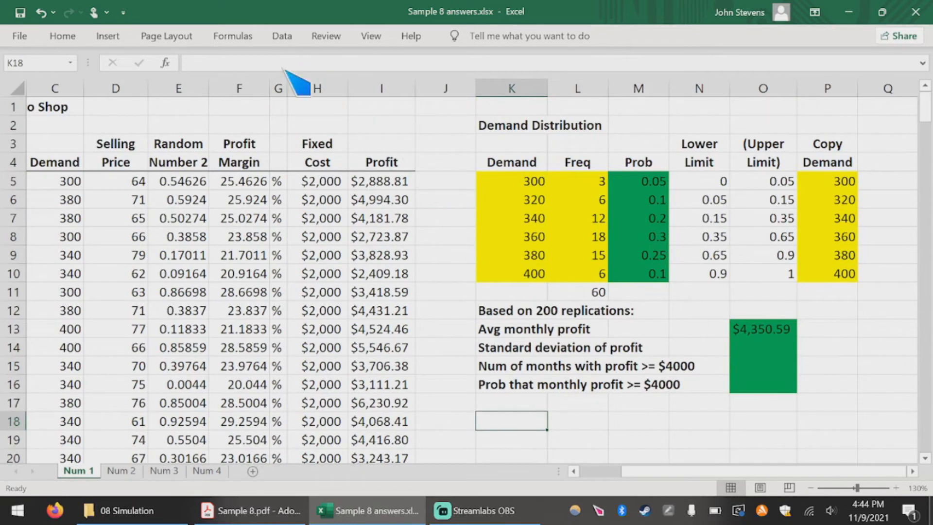
click(287, 39)
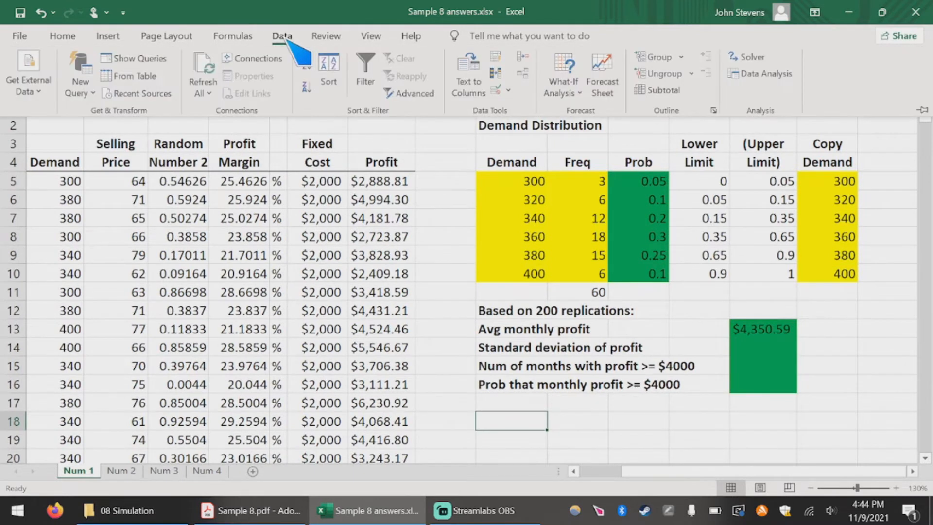
click(755, 74)
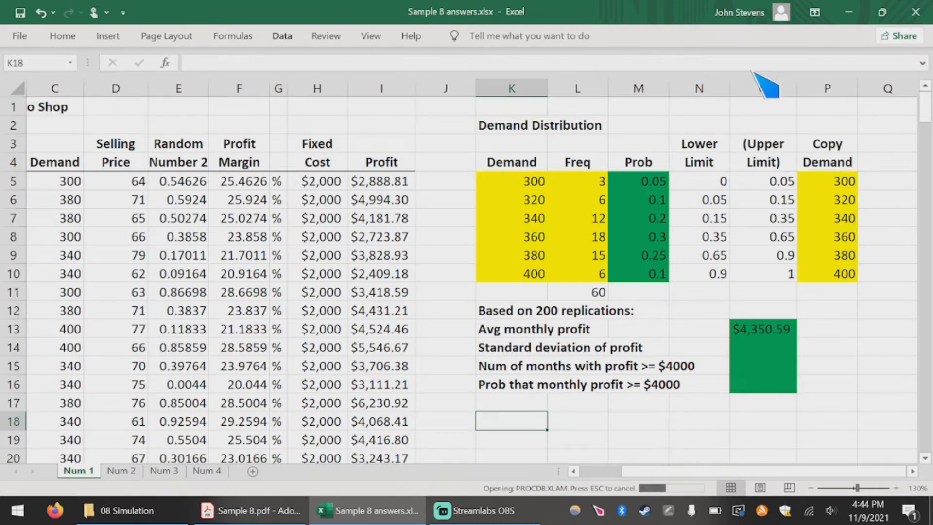
drag(682, 205, 743, 172)
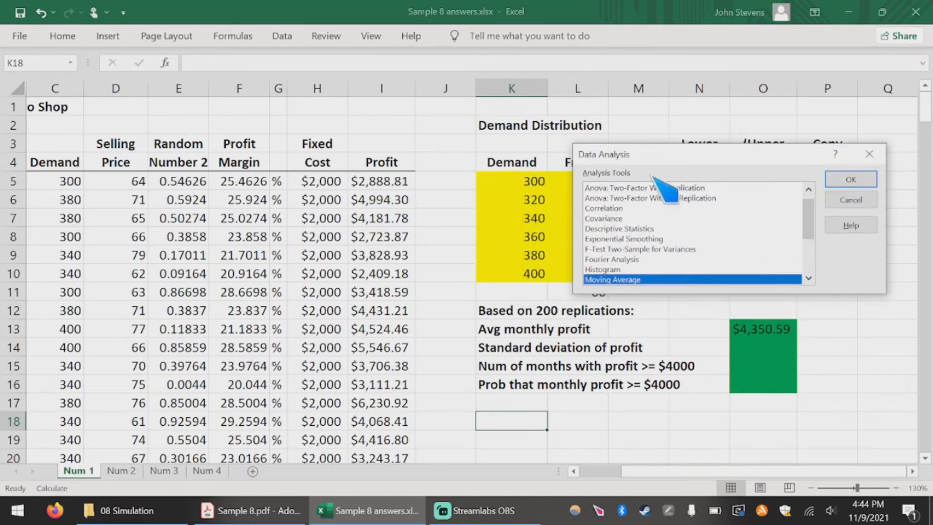
click(615, 228)
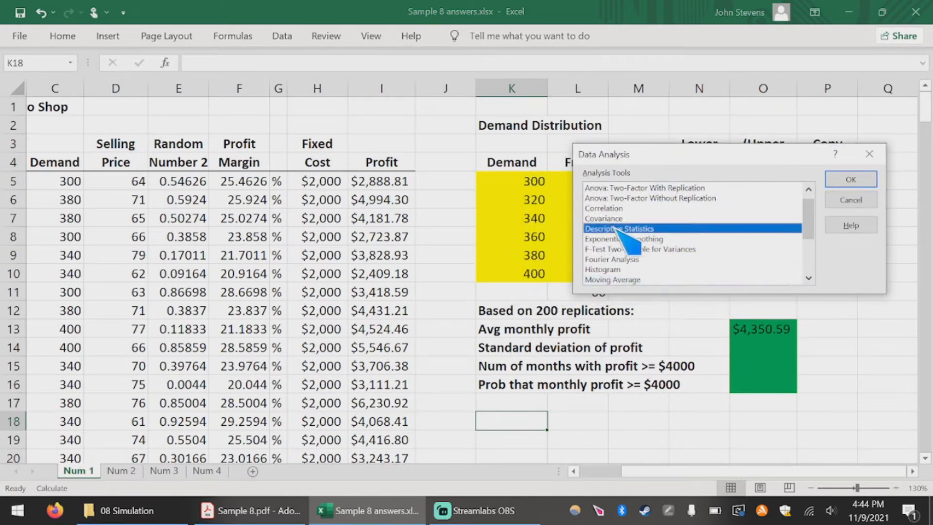
click(850, 200)
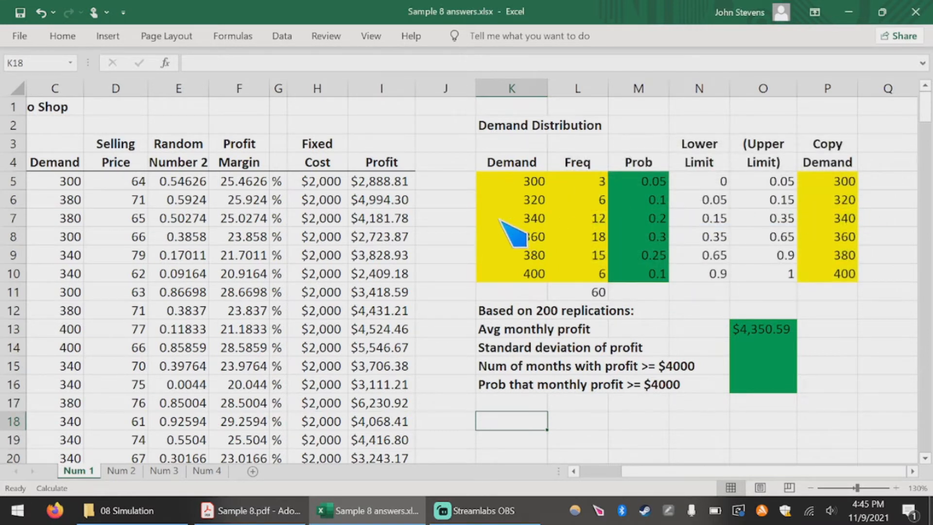
- Check in the Excel add-ins settings that the Analysis ToolPak is enabled and accept the add-in selection
click(281, 35)
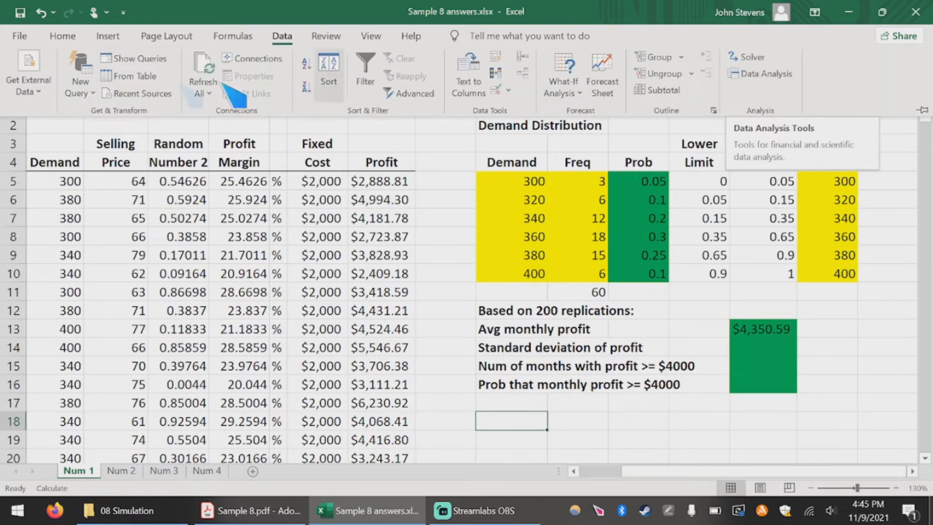
click(19, 37)
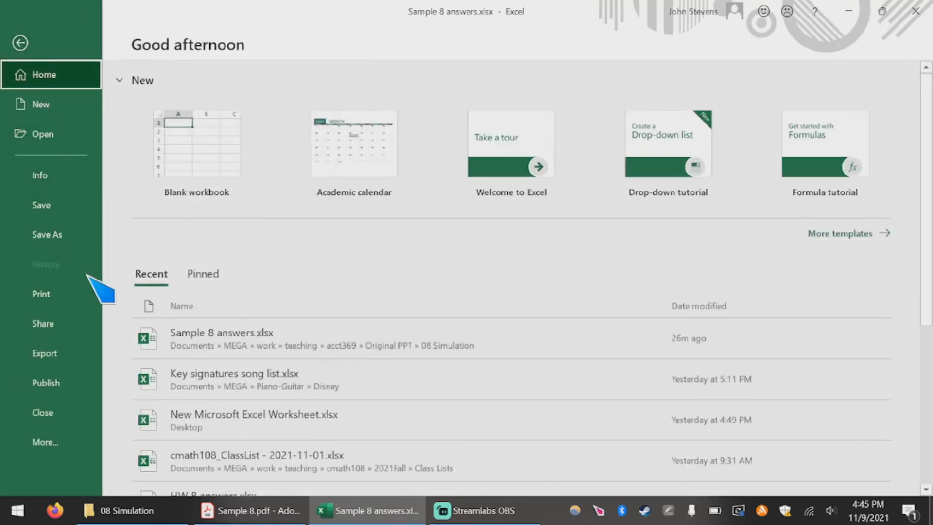
click(63, 442)
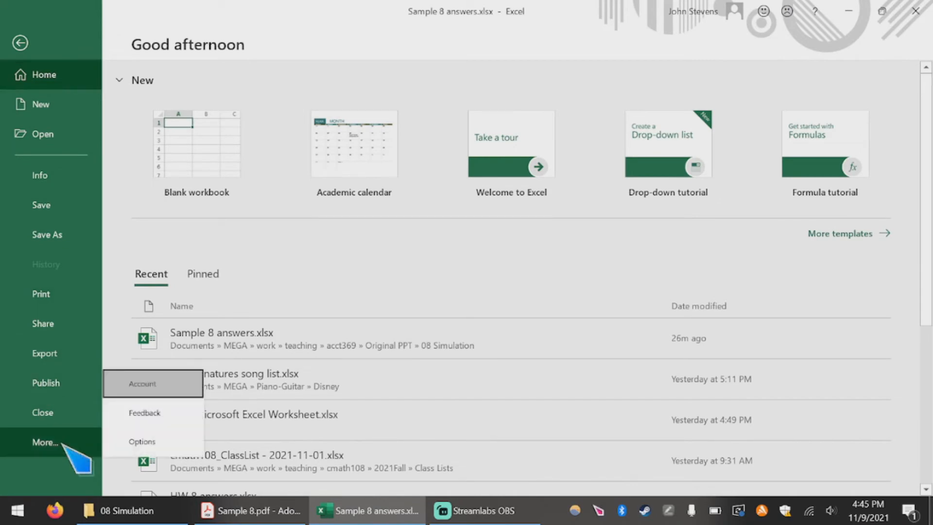
click(144, 443)
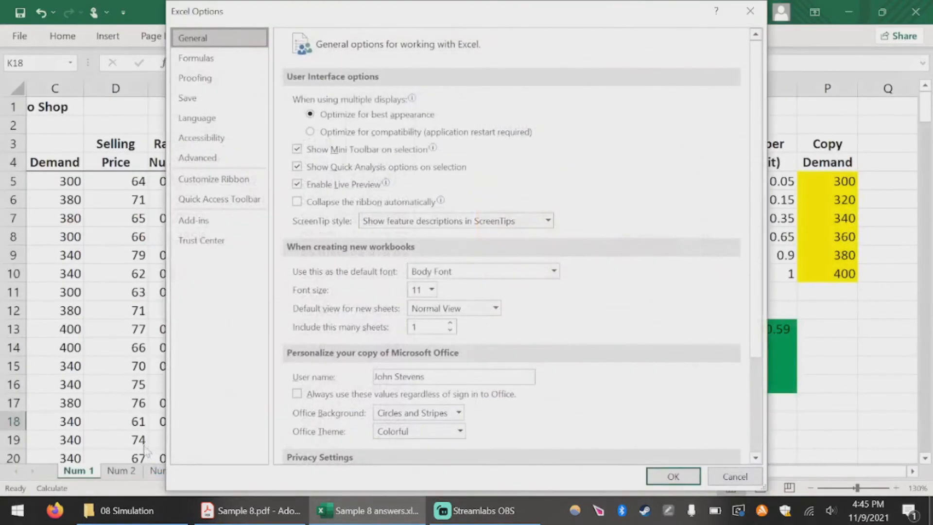
click(194, 220)
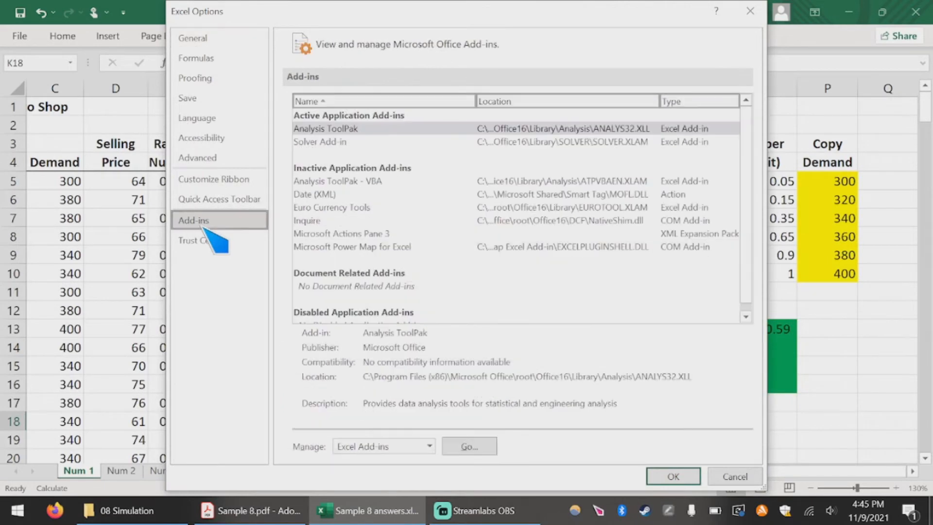
click(464, 446)
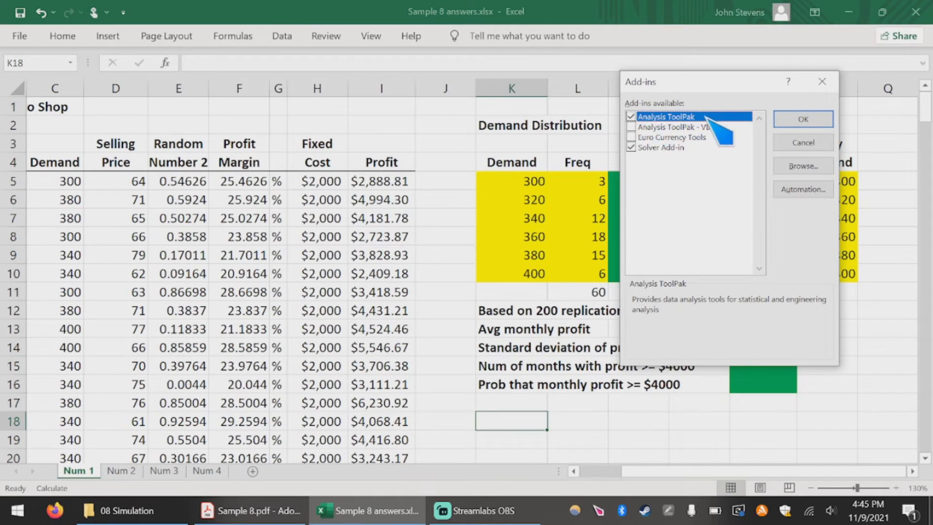
click(802, 120)
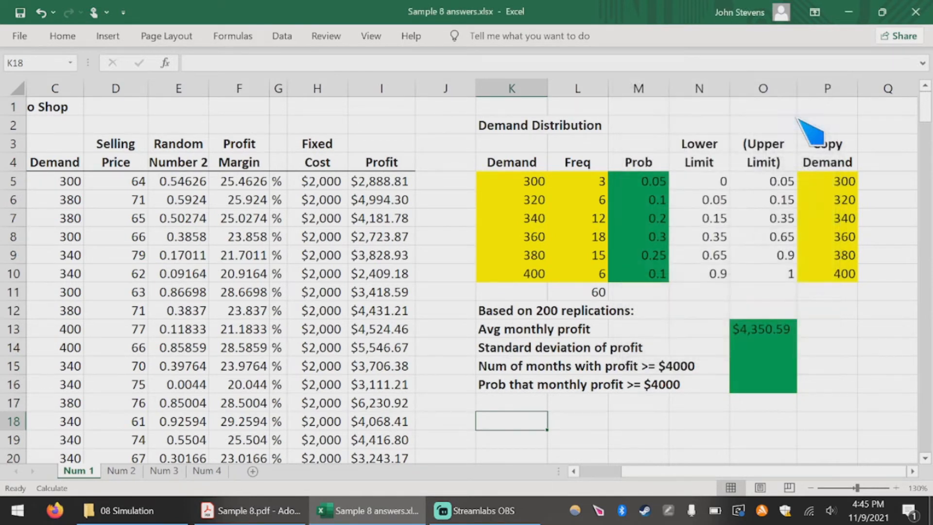
- Start a Descriptive Statistics analysis with the monthly profits in I5:I204 as the input range
click(286, 36)
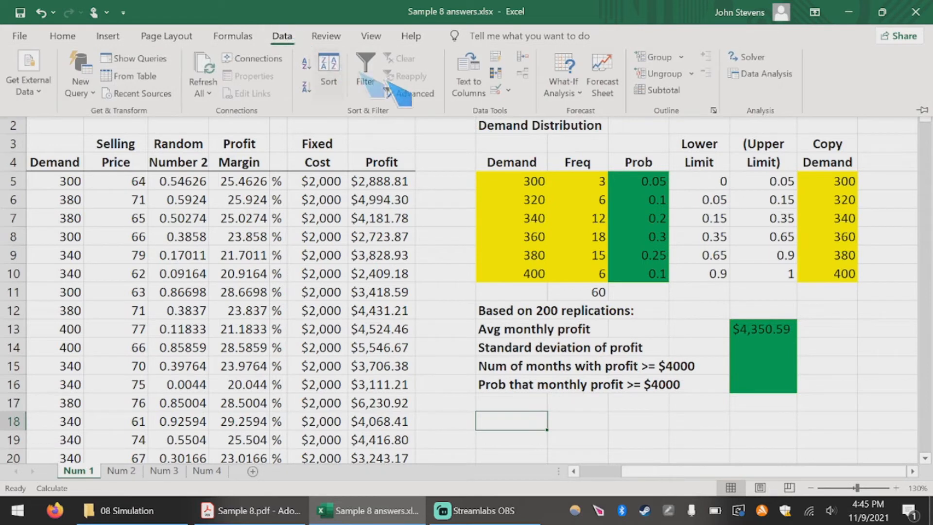
click(766, 74)
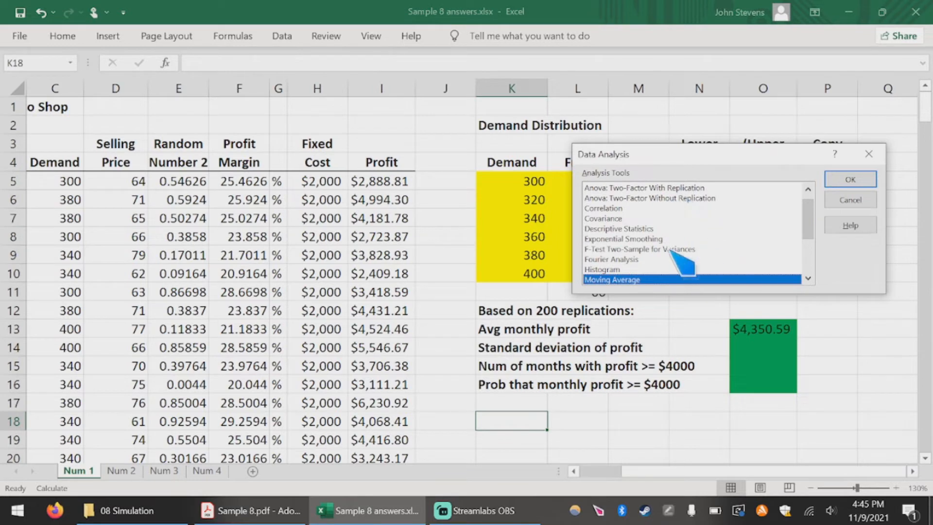
click(634, 228)
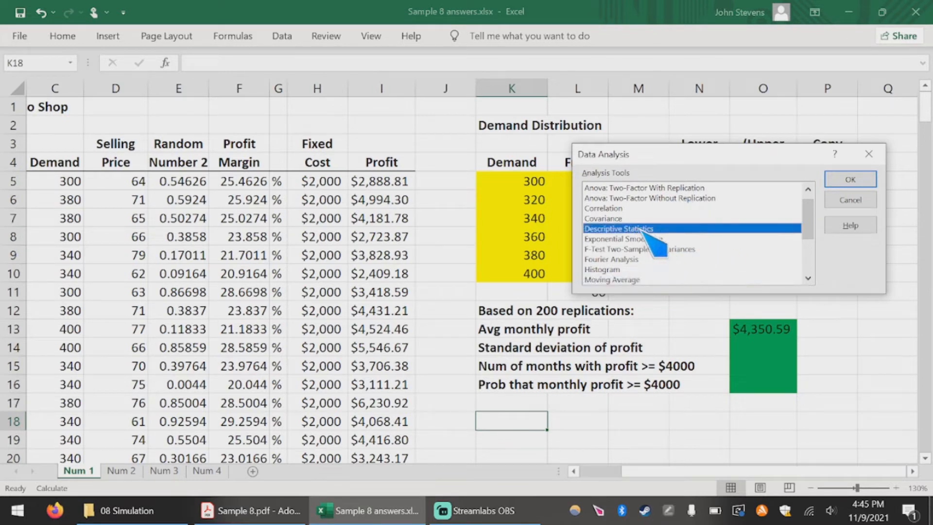
click(850, 180)
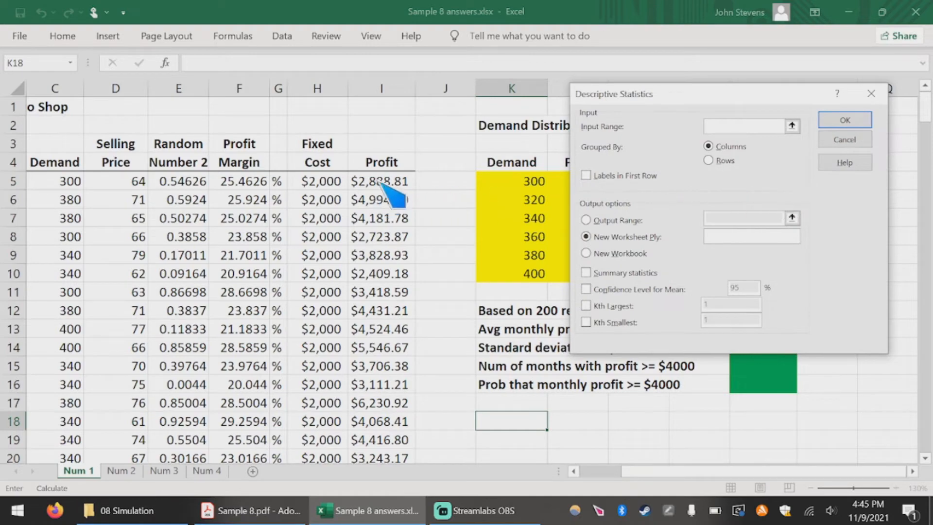
drag(384, 181, 387, 422)
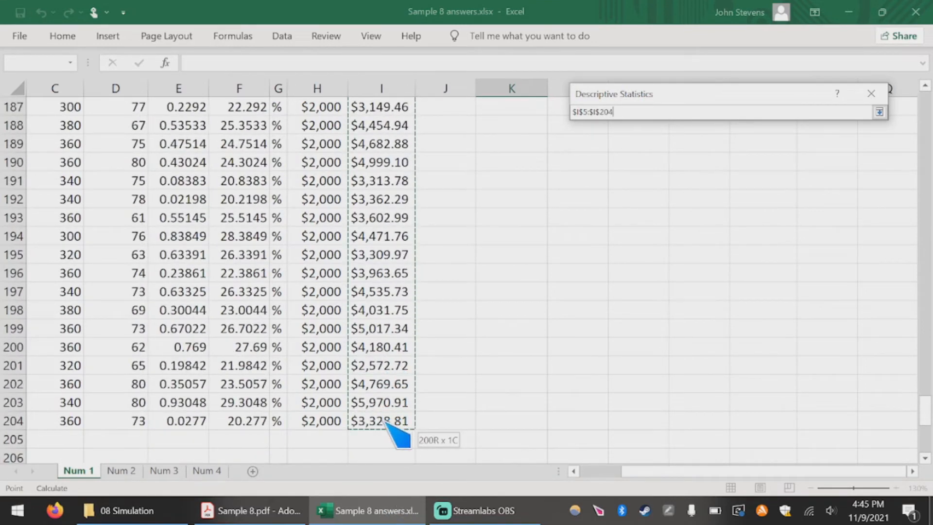
drag(387, 422, 388, 423)
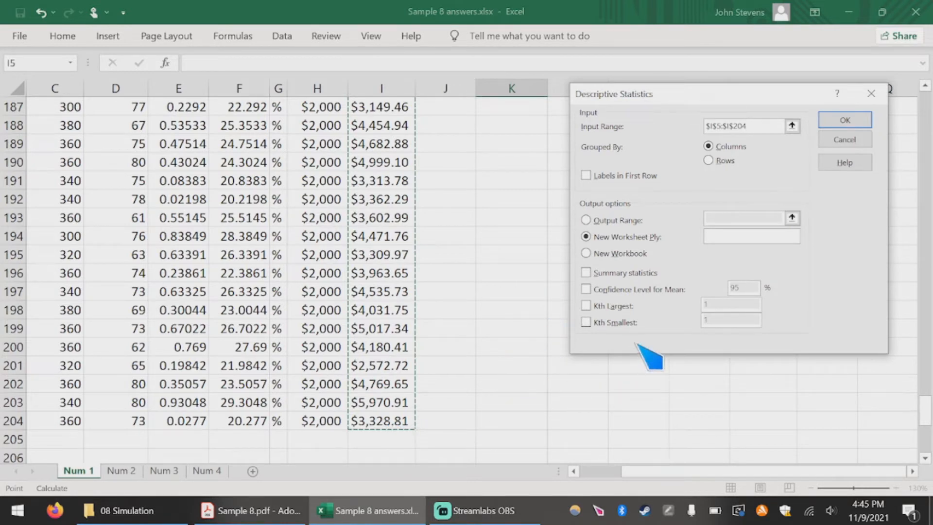
- Generate summary statistics for the monthly profits with the output range set to cell K18 on the current sheet
drag(685, 93, 312, 108)
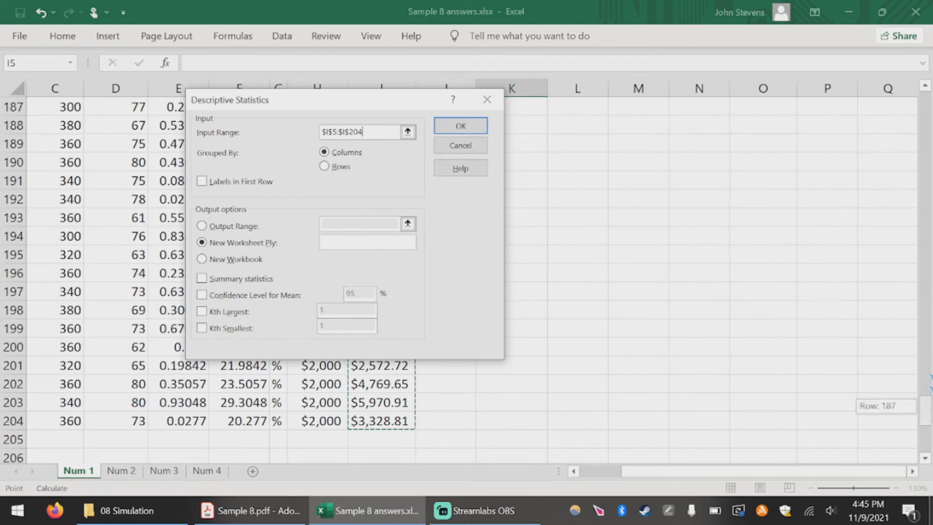
click(927, 269)
drag(927, 146, 927, 99)
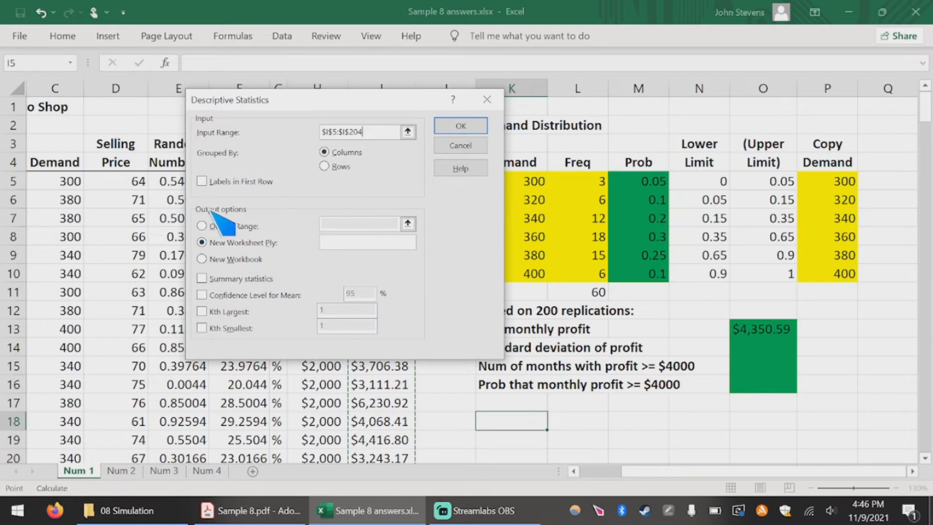
click(210, 226)
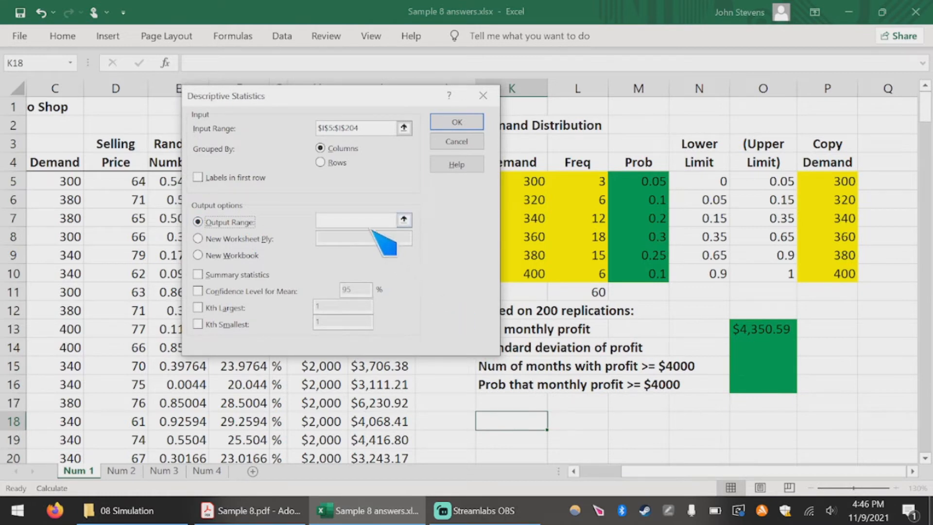
click(374, 220)
click(508, 426)
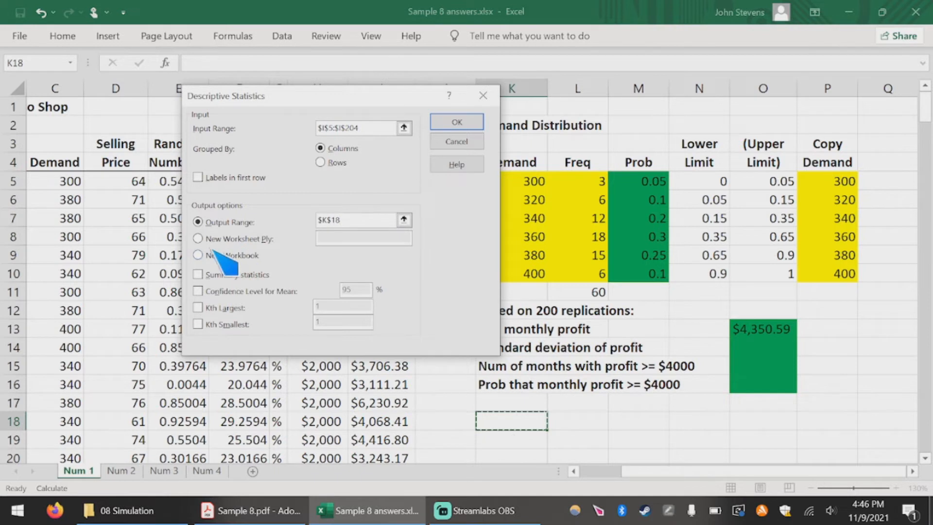
click(216, 275)
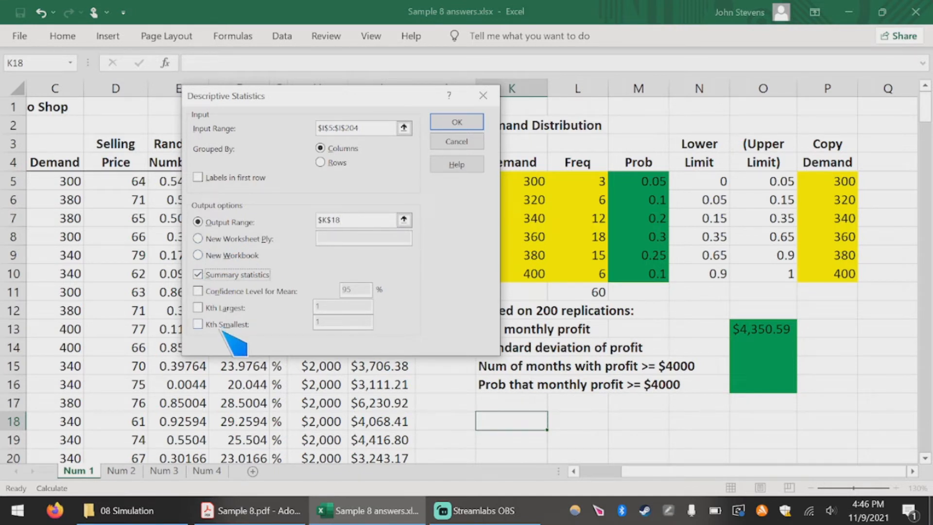
click(457, 123)
- Compare the average monthly profit formula with the Mean in the statistics output while recalculating the sheet repeatedly
click(700, 200)
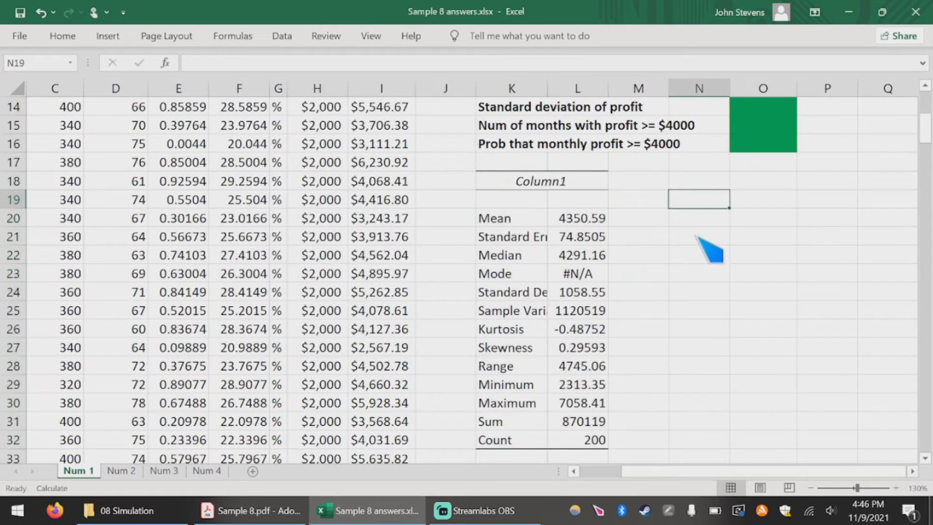
scroll(694, 272, up, 2)
scroll(698, 266, down, 1)
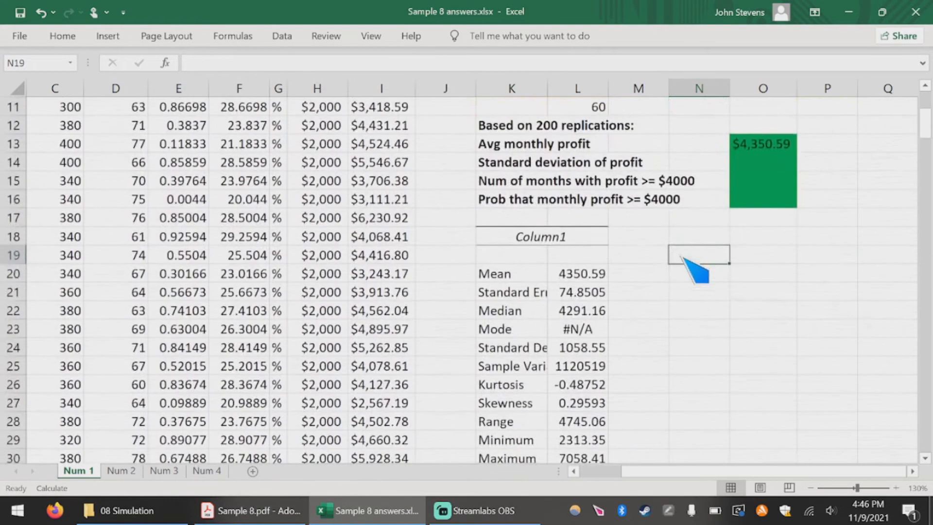
click(751, 145)
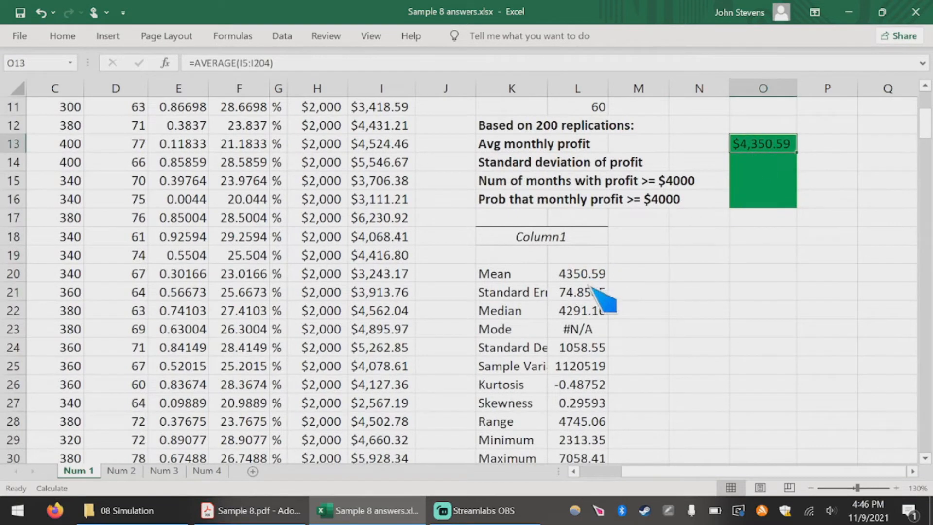
click(605, 275)
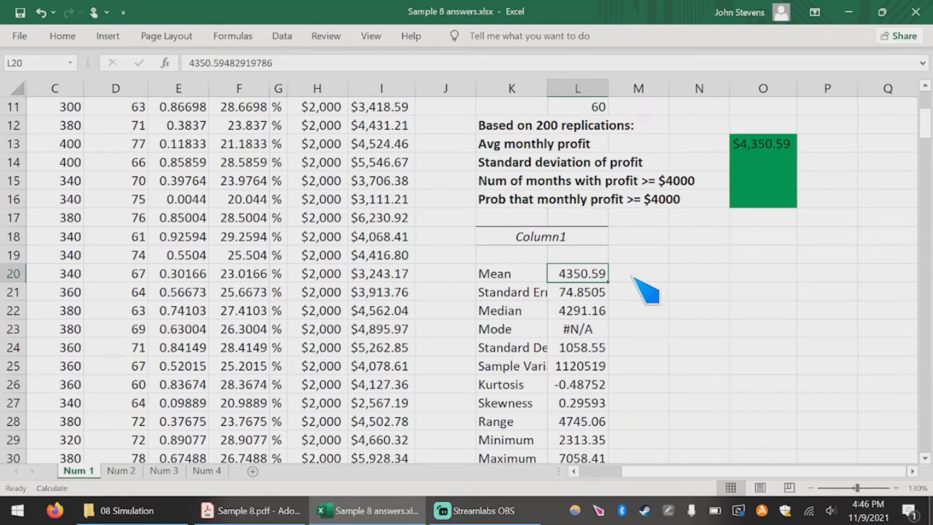
key(F9)
key(F9)
key(F9)
key(F9)
key(F9)
key(F9)
key(F9)
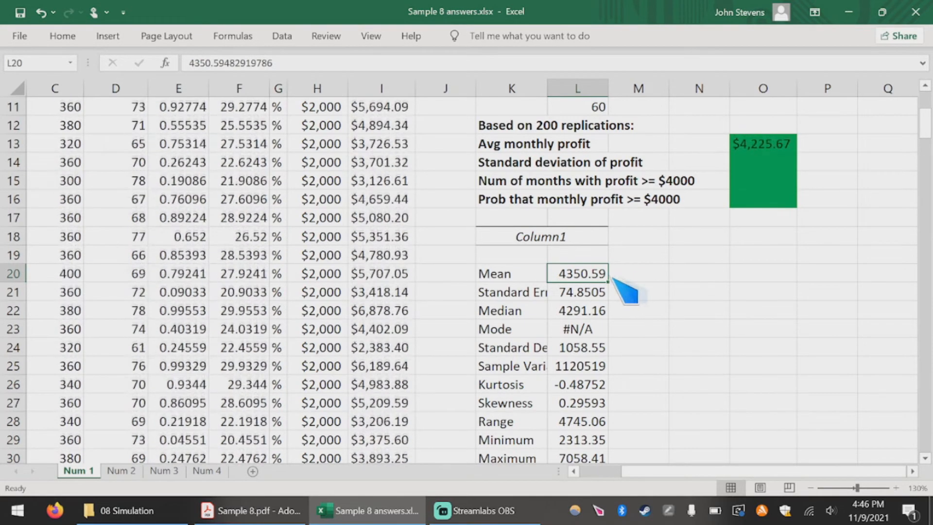
key(F9)
key(F9)
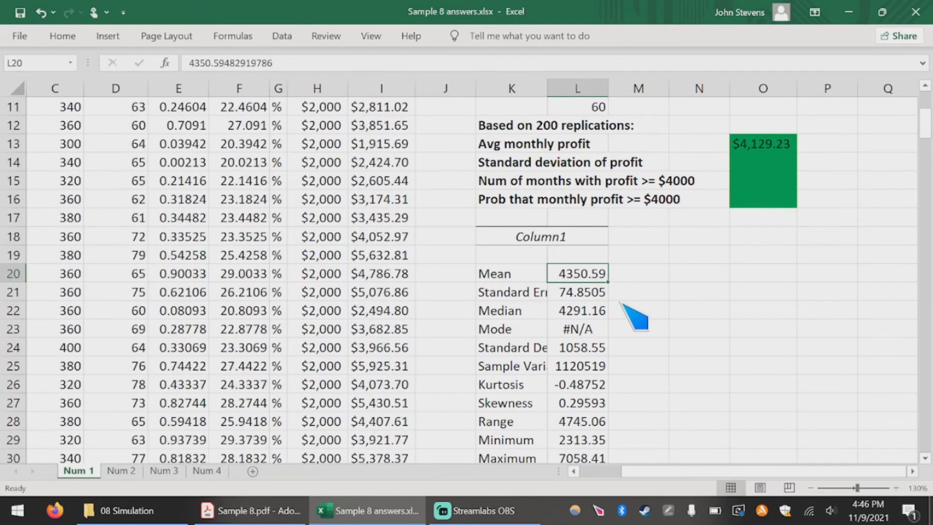
- Move the descriptive statistics values from L20:L32 one column over to column M so the labels show in full
scroll(642, 312, up, 1)
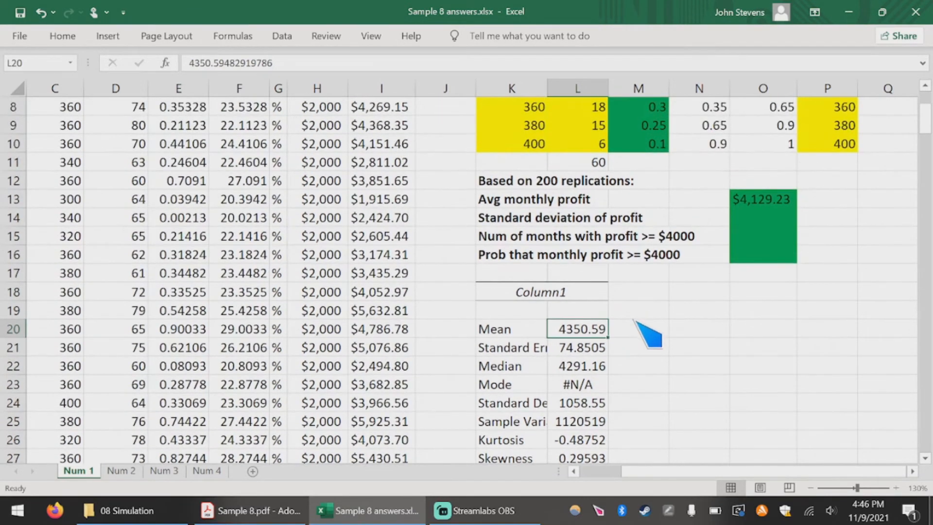
click(584, 351)
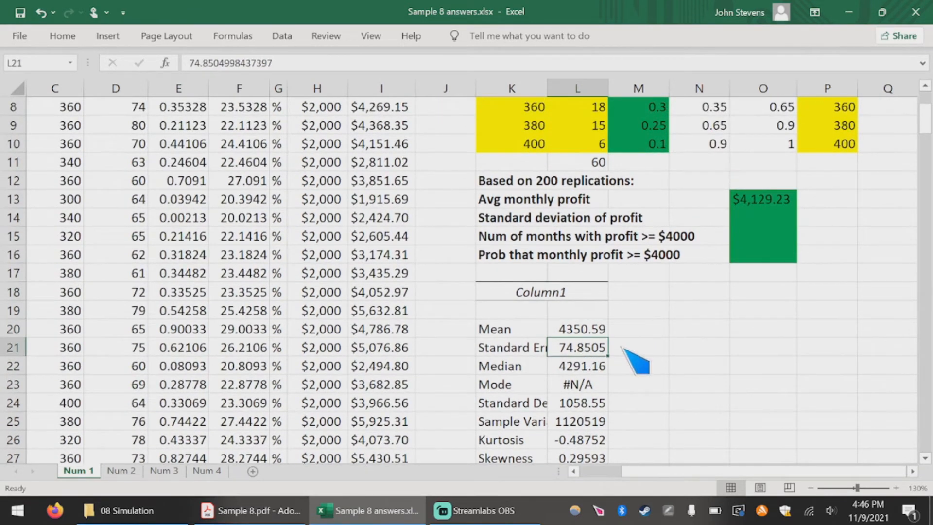
scroll(624, 357, down, 1)
click(602, 351)
click(587, 297)
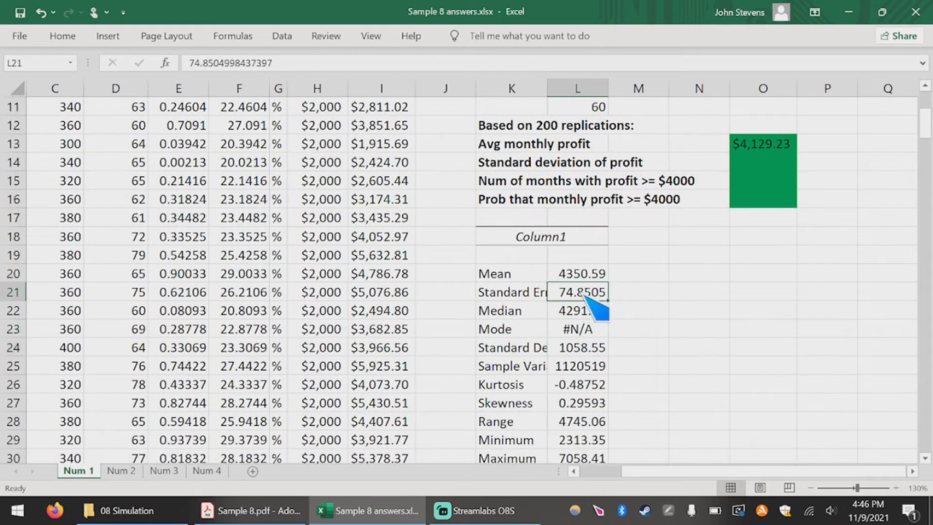
drag(562, 269, 578, 418)
mouse_move(611, 362)
mouse_down()
mouse_move(685, 359)
mouse_move(619, 365)
mouse_up()
click(719, 295)
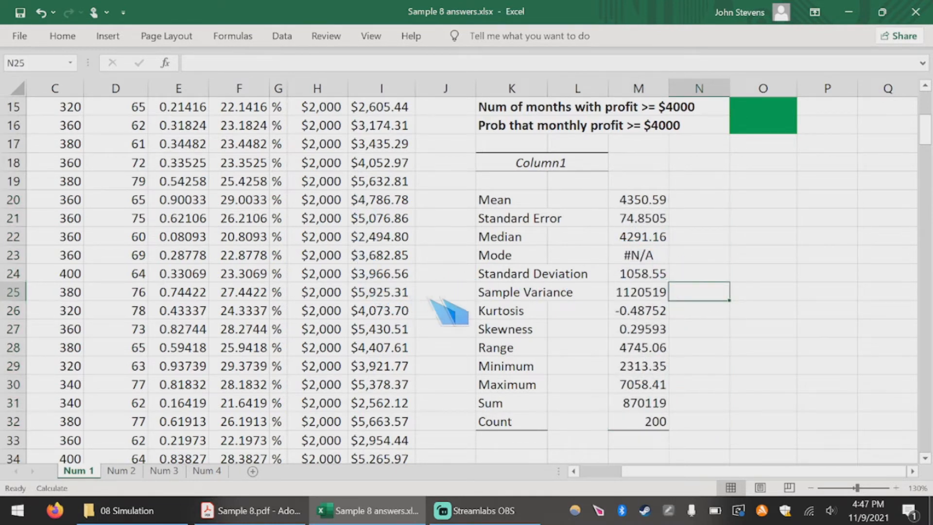
- Enter fixed results of $4350.59 for the average monthly profit in O13 and 1058.55 for the standard deviation in O14
click(641, 273)
scroll(710, 298, up, 2)
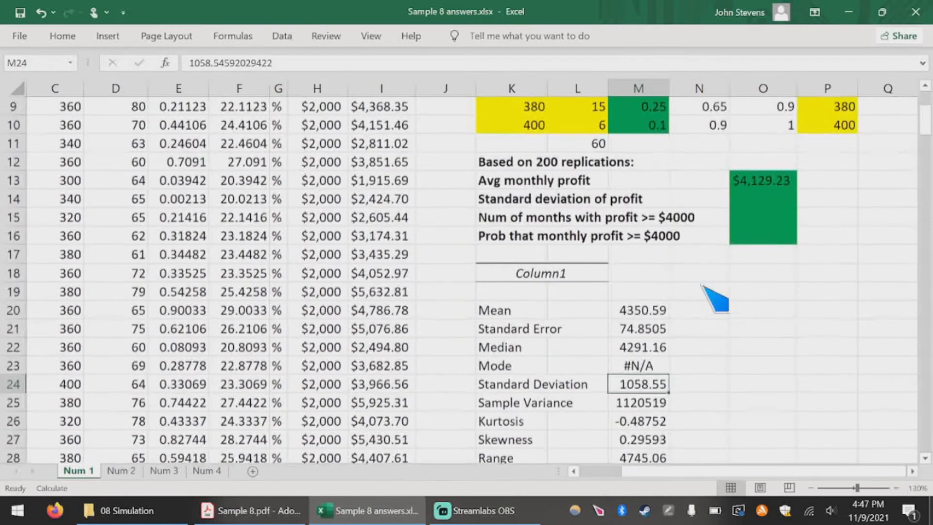
click(765, 184)
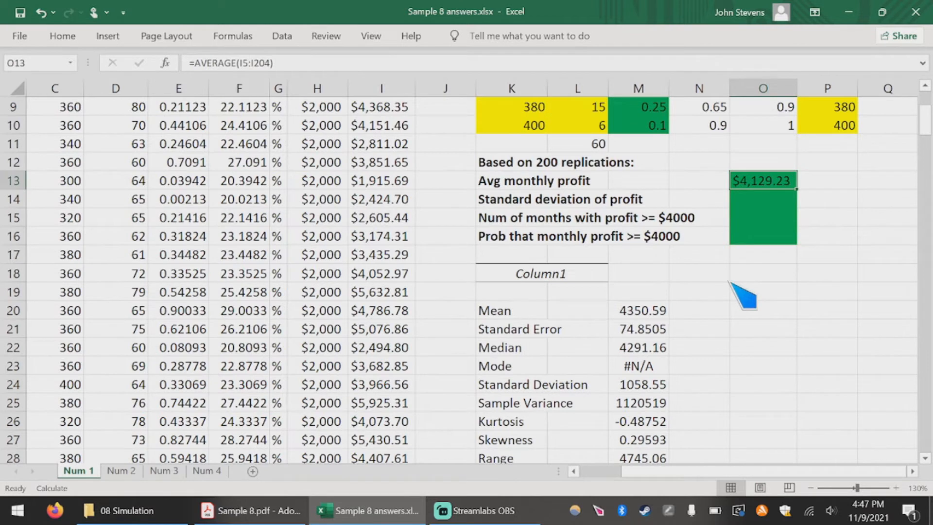
text($4350.59)
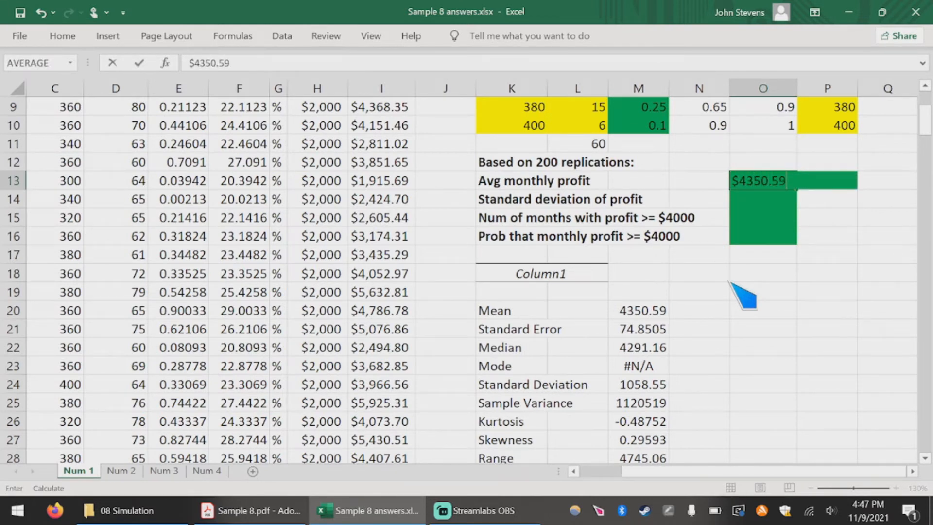
key(Return)
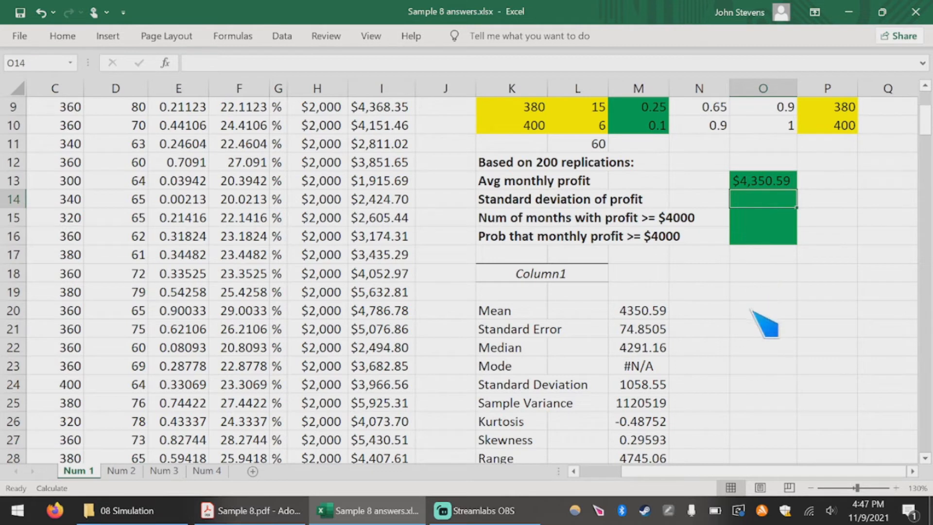
text(1058.5)
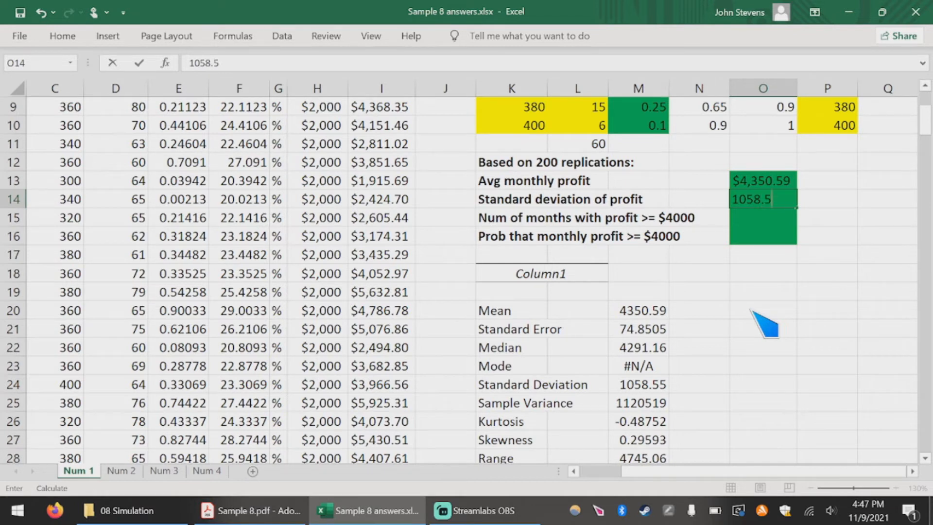
key(Return)
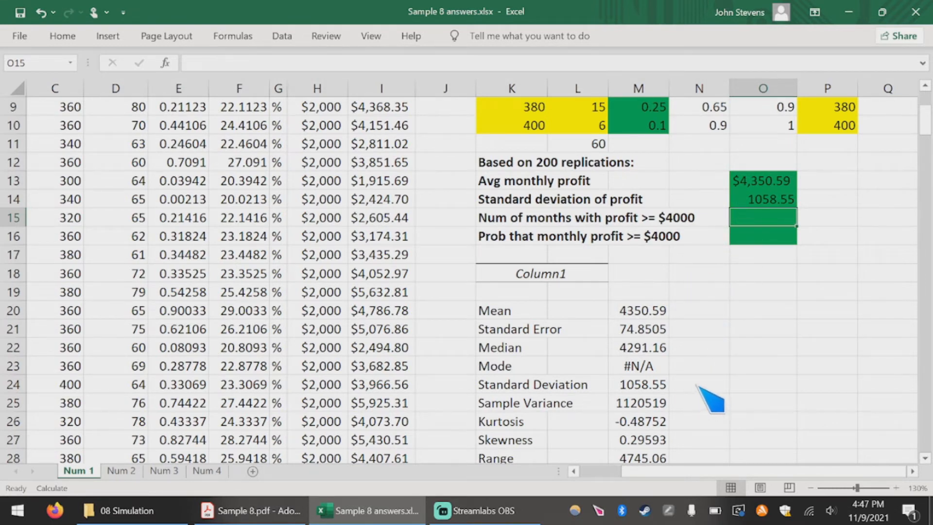
- Examine the full descriptive statistics table alongside the results block for the 200 replications
scroll(698, 387, down, 2)
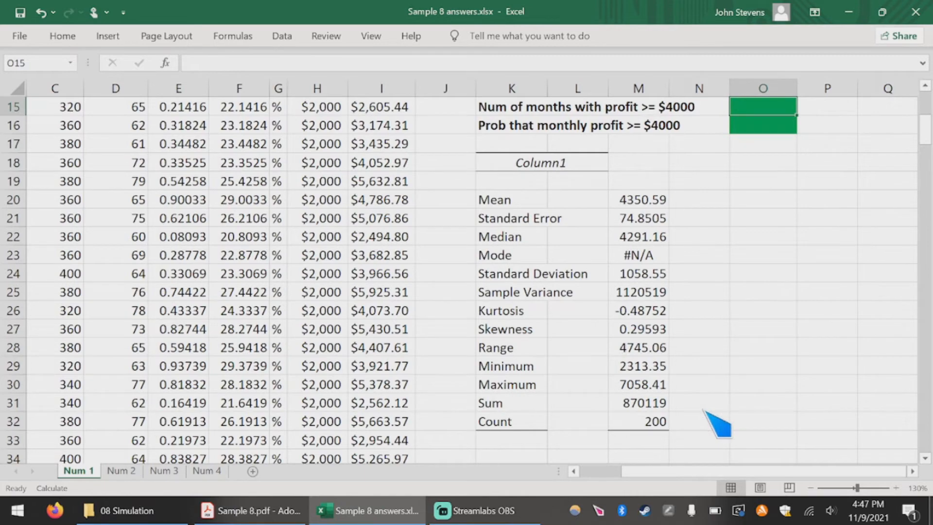
scroll(716, 423, up, 2)
scroll(716, 423, down, 2)
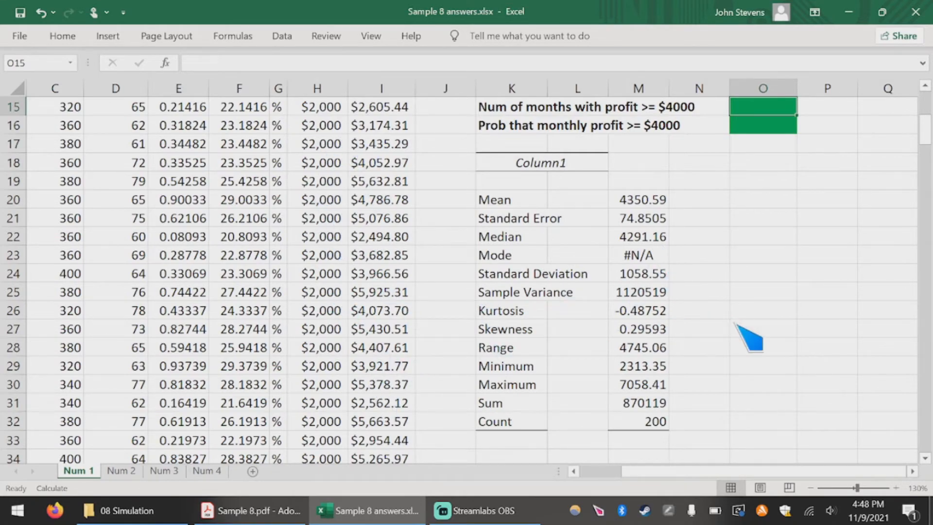
scroll(748, 340, up, 1)
scroll(737, 353, up, 2)
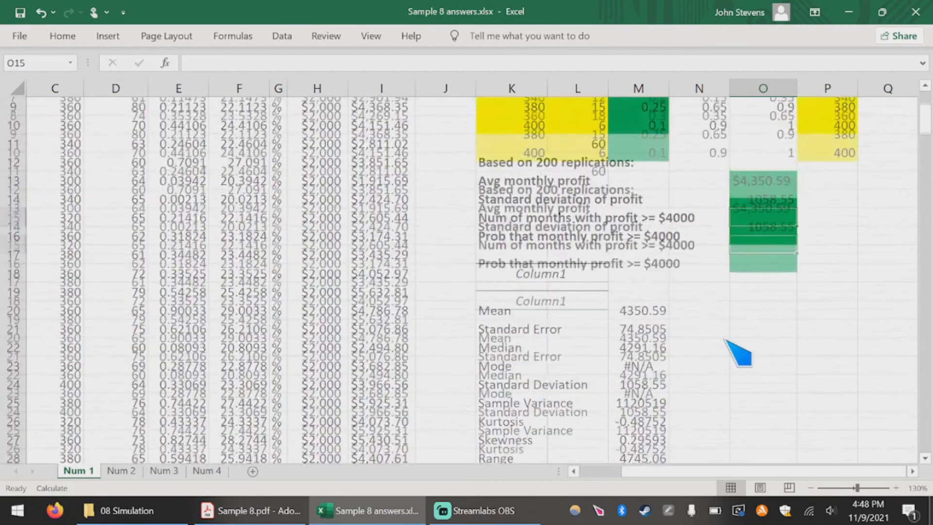
scroll(738, 353, up, 1)
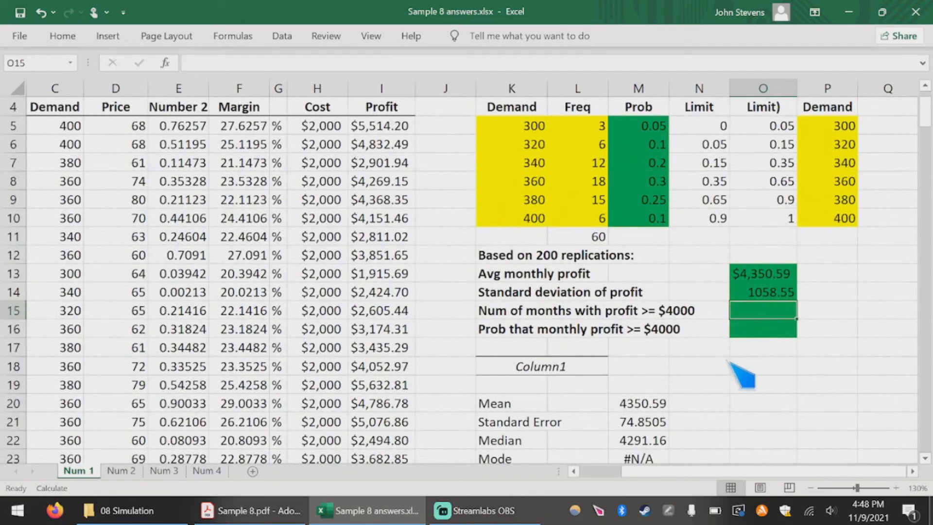
- Reread parts b and c in Sample 8.pdf and return to the workbook's result cell O15 for months with profit >= $4000
click(272, 512)
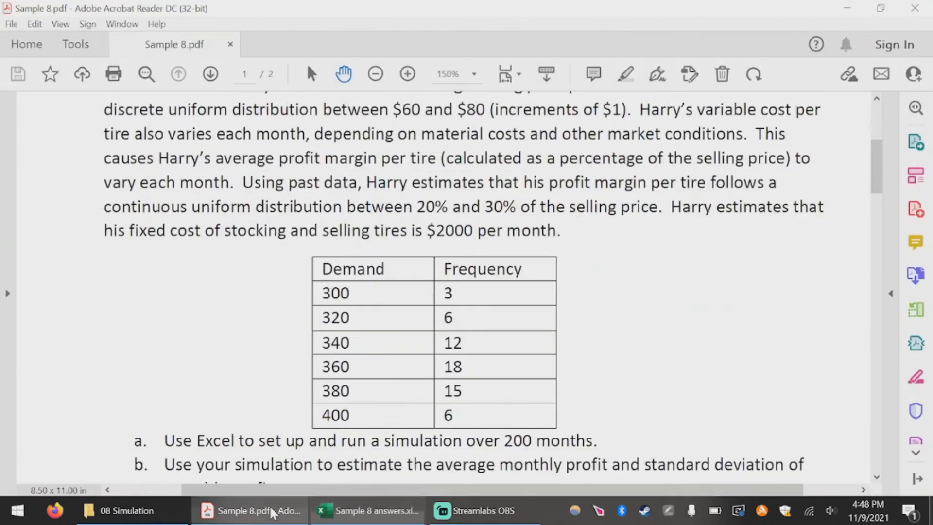
scroll(770, 359, down, 1)
scroll(771, 359, down, 3)
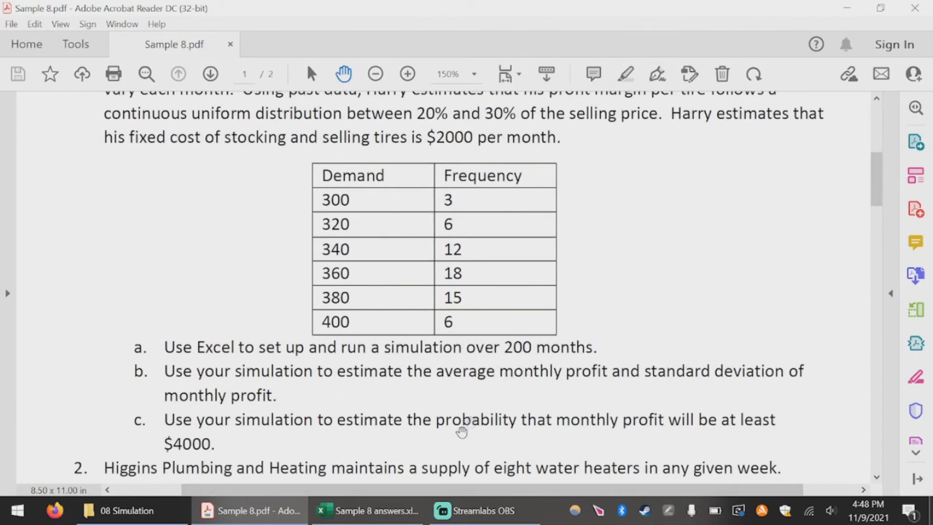
click(367, 515)
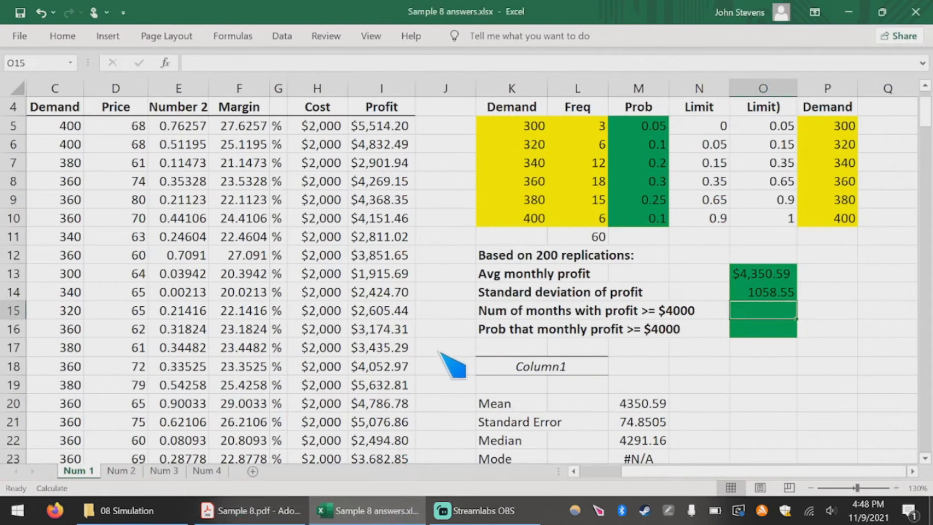
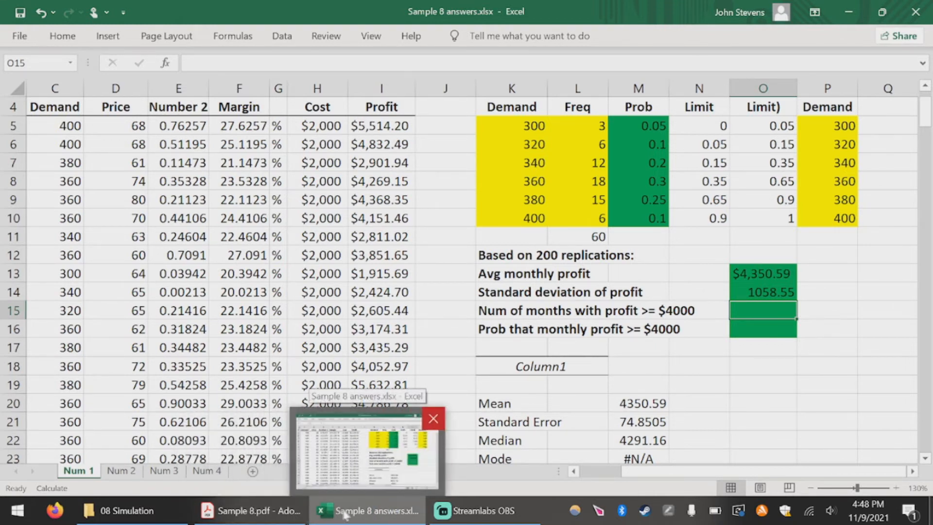
click(250, 510)
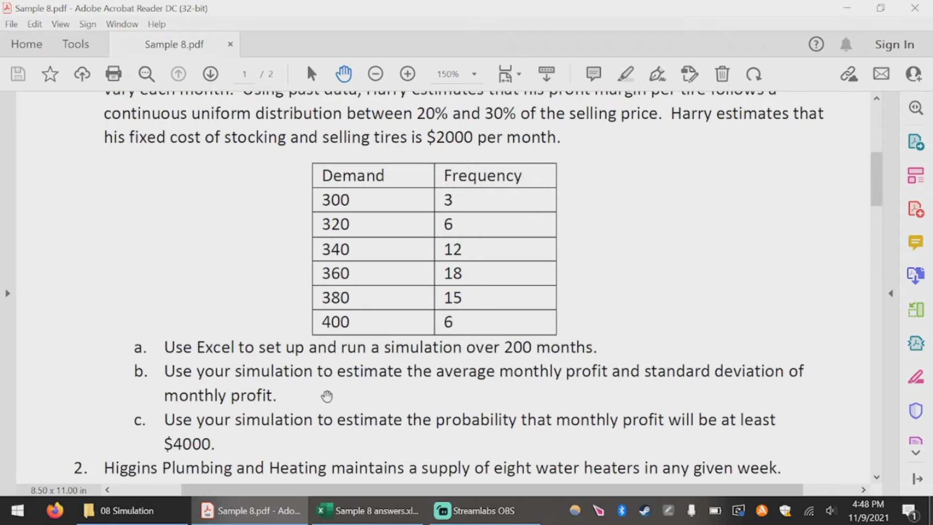
click(370, 510)
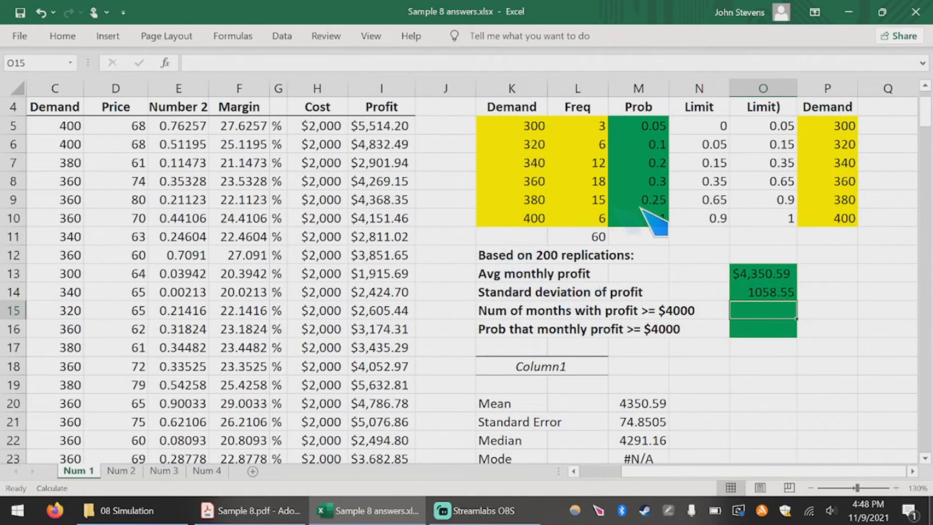
click(342, 510)
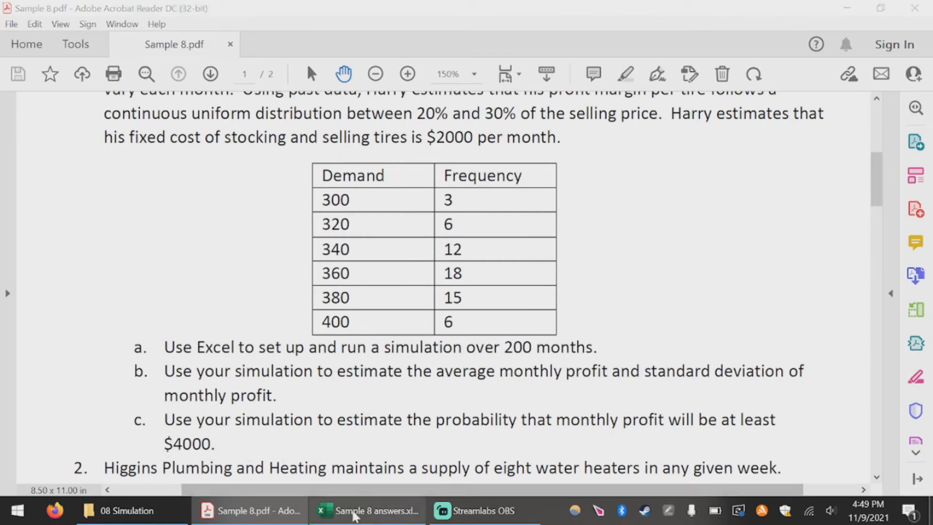
click(351, 510)
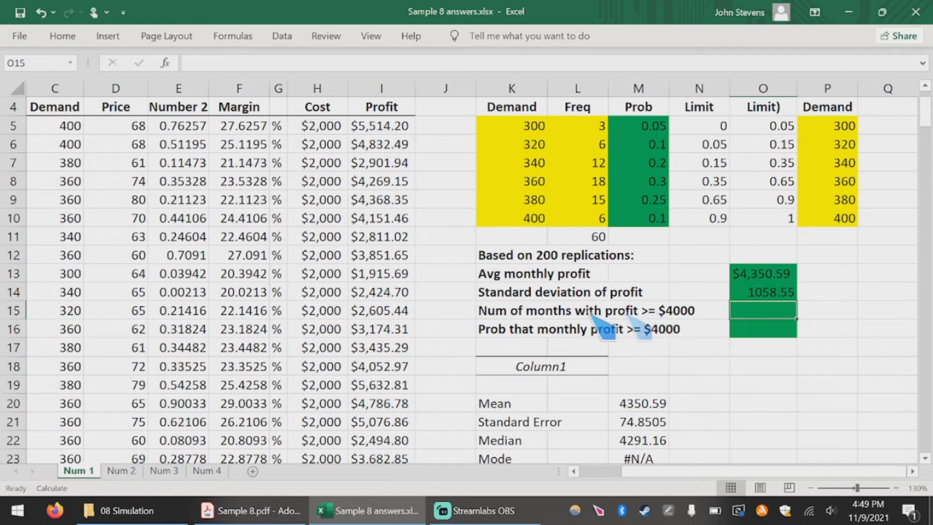
drag(529, 313, 680, 315)
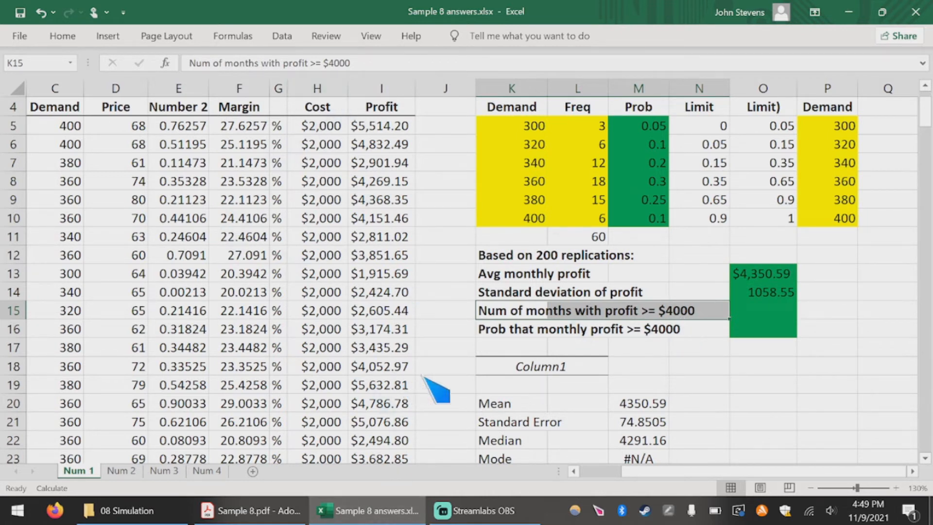
click(767, 311)
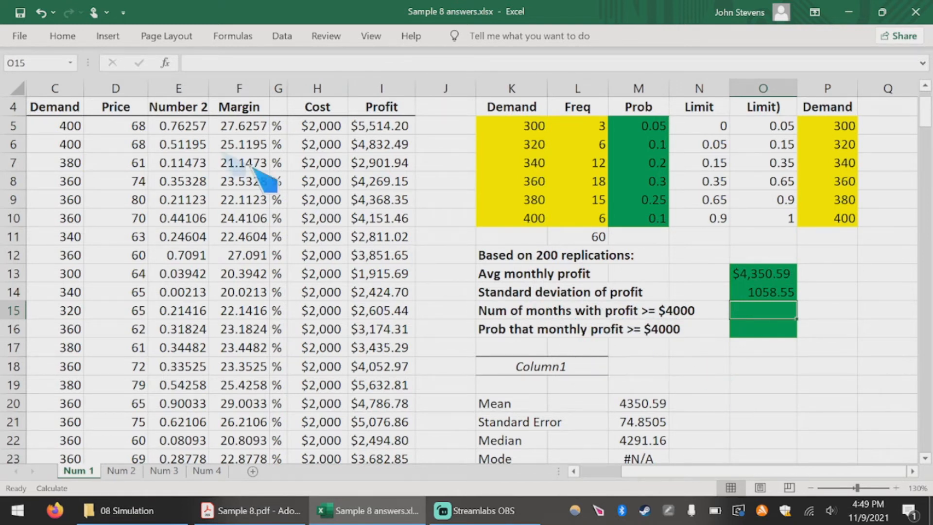
- Use COUNTIF in O15 to count the profits in I5:I204 that meet the criterion >=4000
click(165, 63)
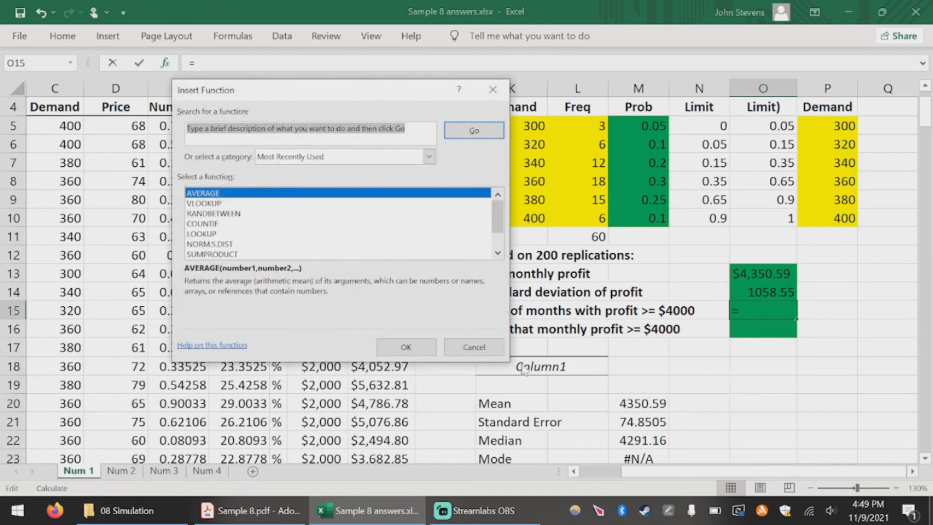
text(count)
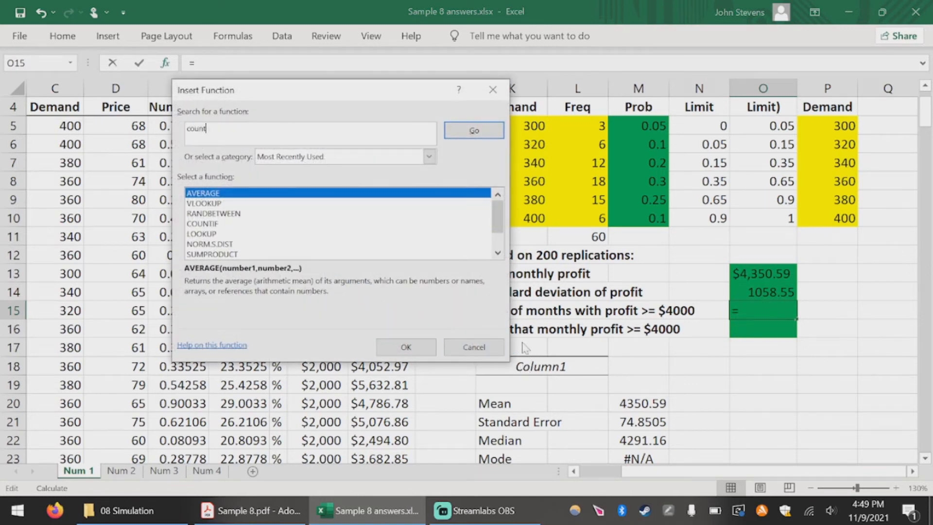
key(Return)
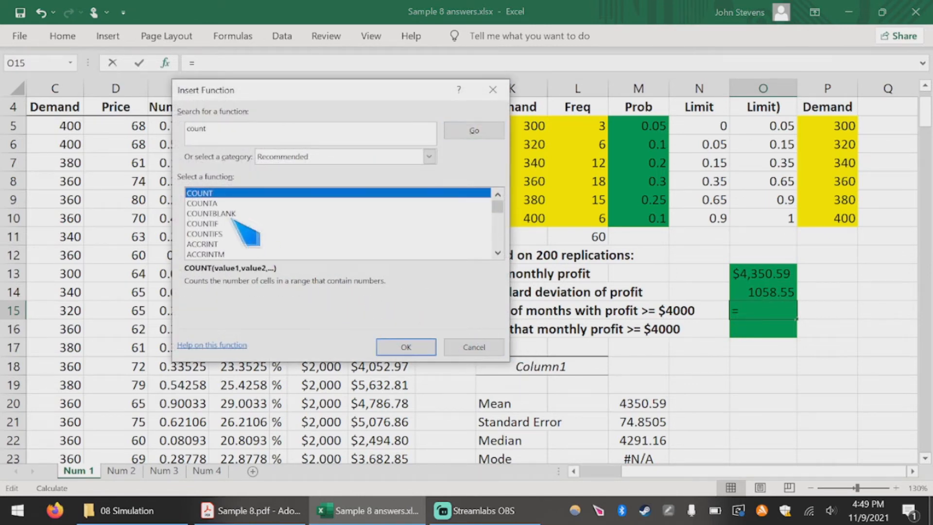
click(210, 224)
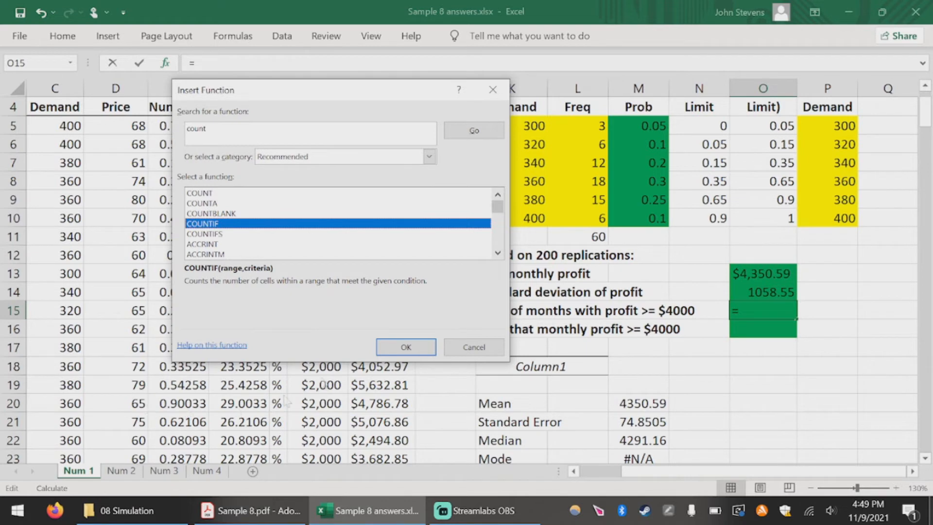
click(401, 345)
drag(321, 89, 644, 135)
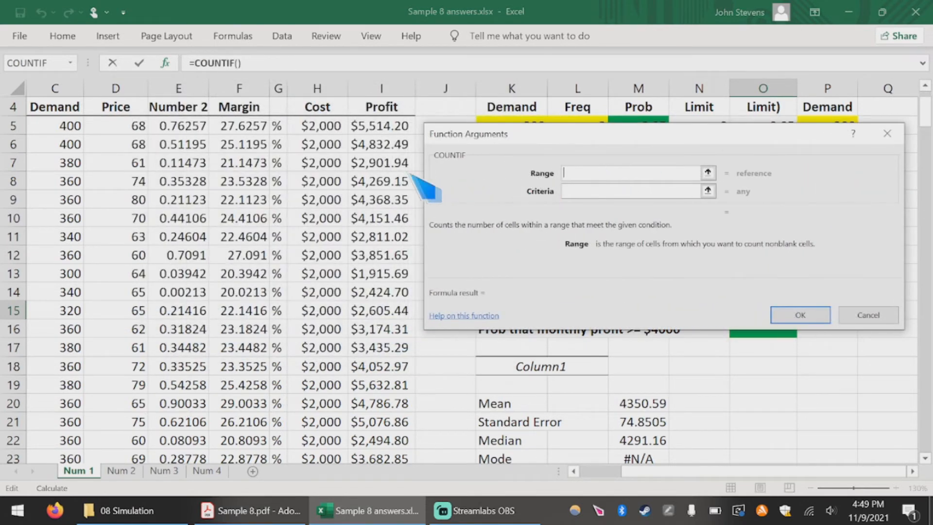
drag(378, 126, 385, 443)
click(603, 194)
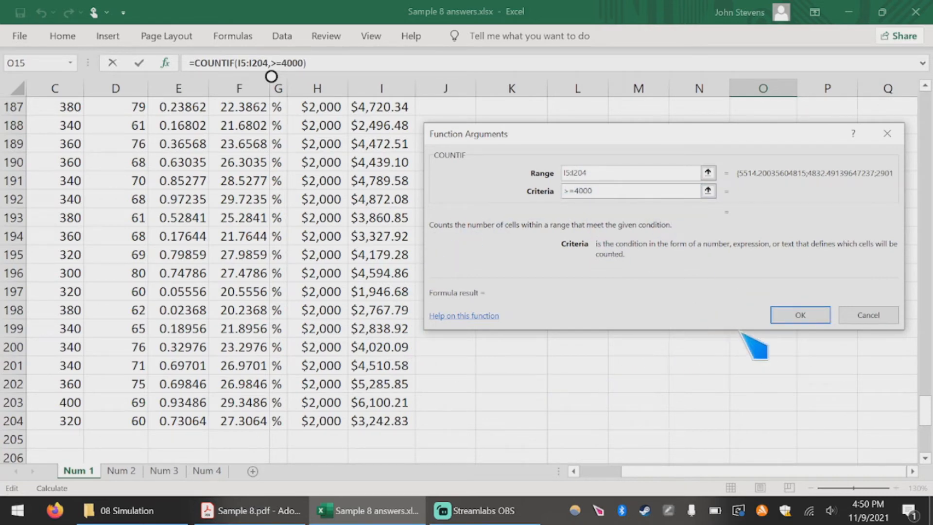
click(800, 316)
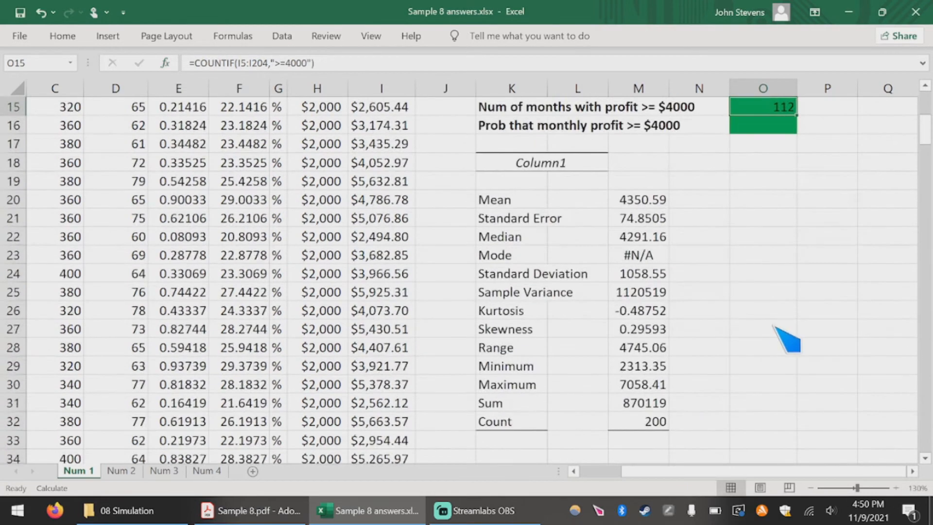
- Recalculate the simulation several times to observe how the count of months with profit >= $4000 varies
scroll(774, 327, up, 4)
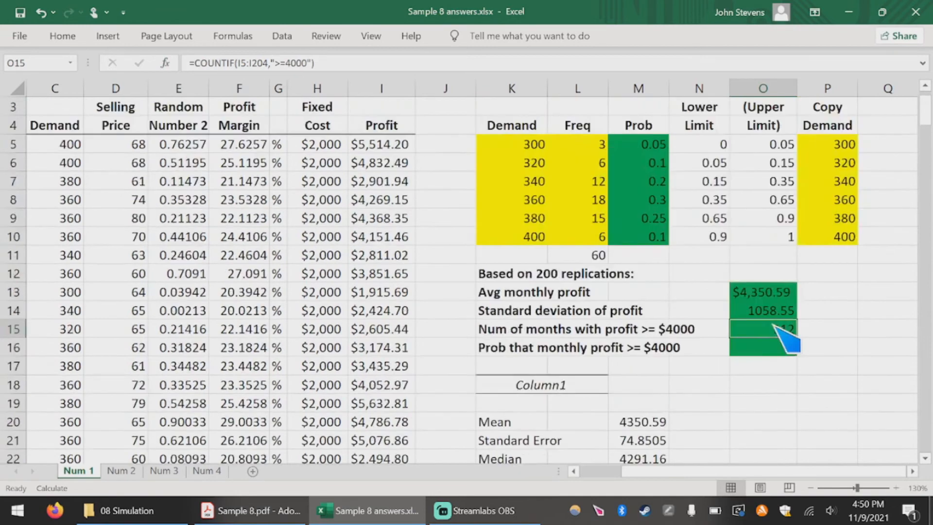
key(F9)
key(F9)
key(F9)
key(F9)
key(F9)
key(F9)
key(F9)
- Calculate the probability of monthly profit >= $4000 in O16 with the formula =O15/200
click(757, 349)
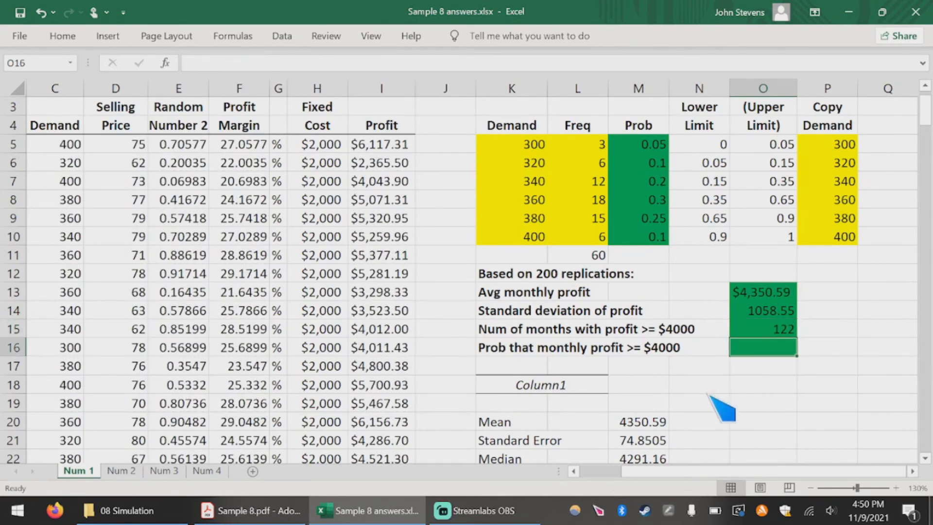
text(=)
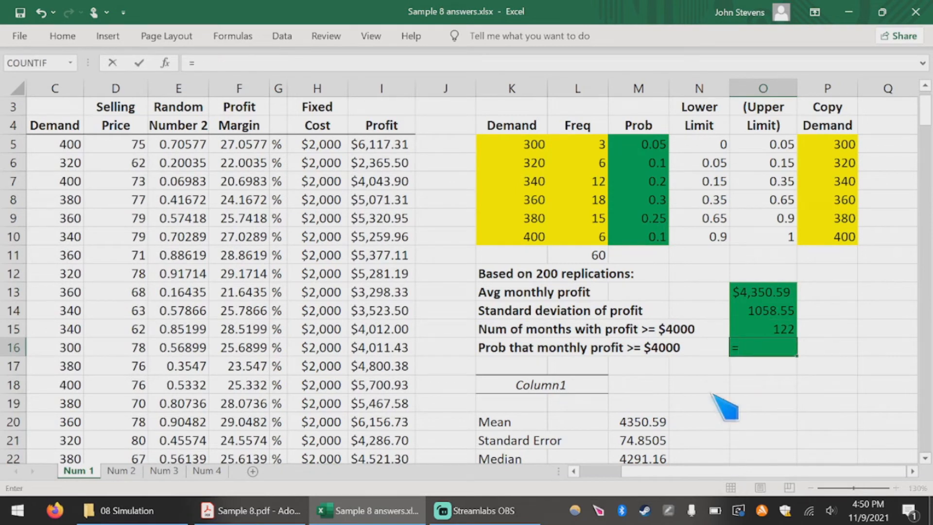
click(777, 331)
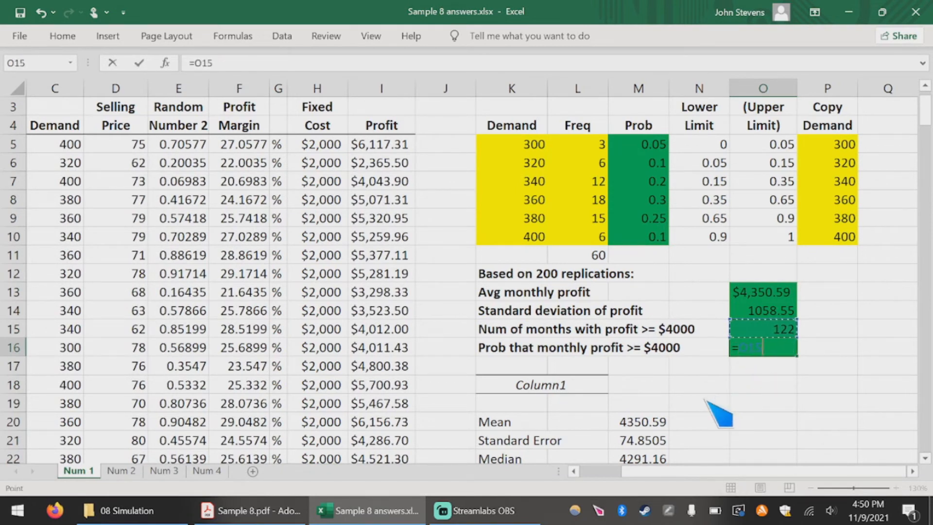
text(/200)
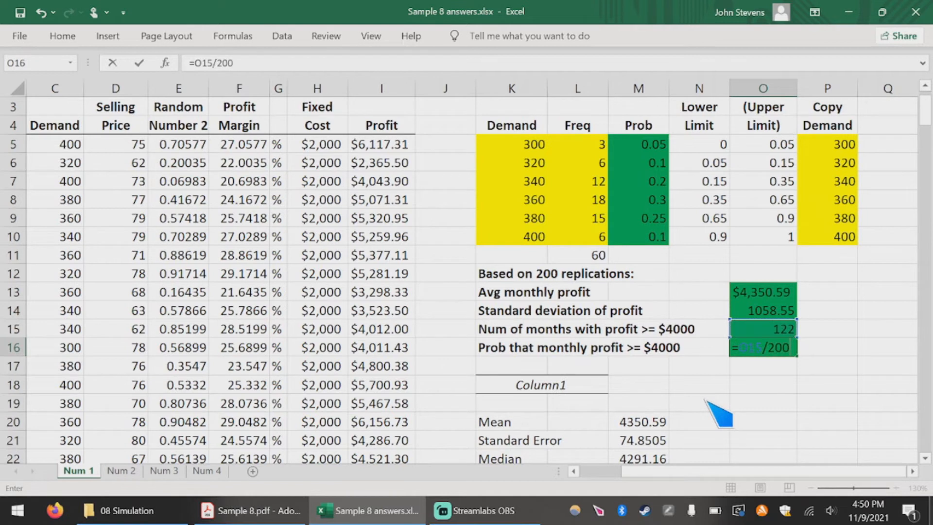
key(Return)
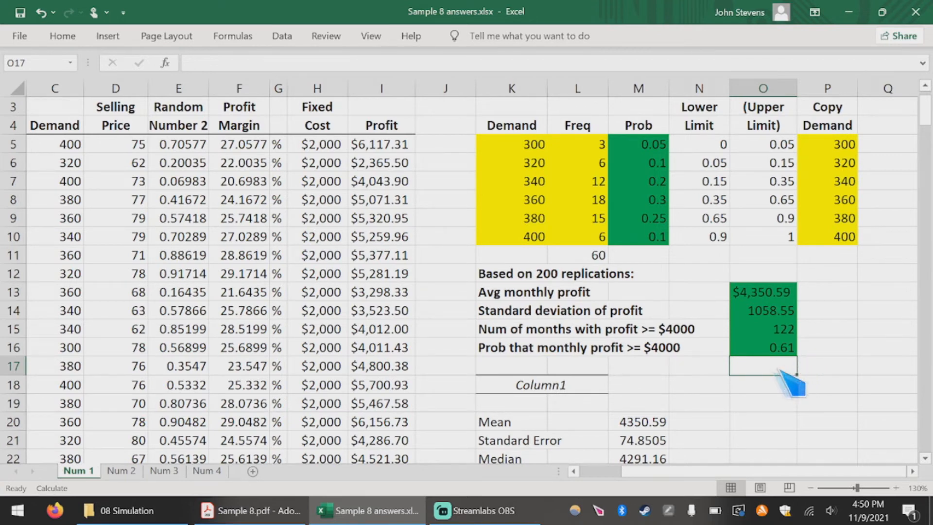
- Recalculate the simulation repeatedly to compare the resulting month counts and probabilities in O15 and O16
key(F9)
key(F9)
key(F9)
key(F9)
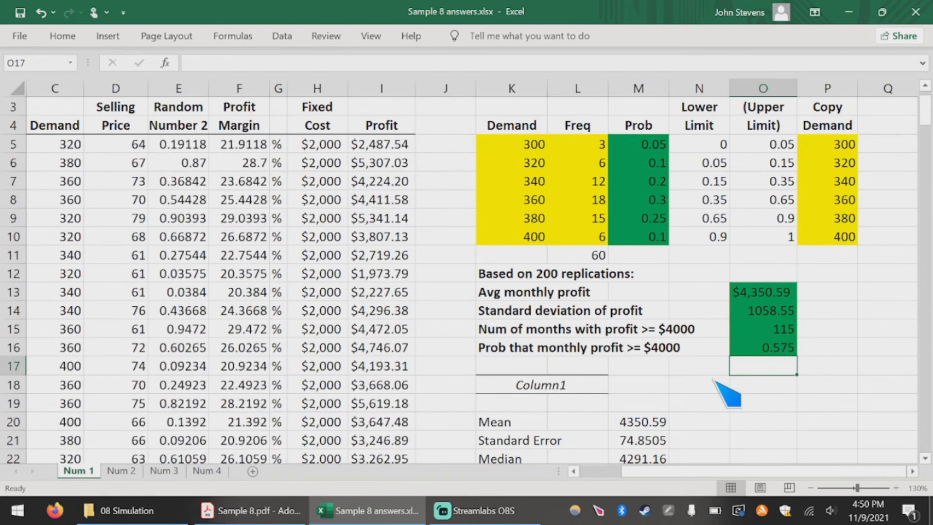
key(F9)
key(F9)
key(F9)
key(F9)
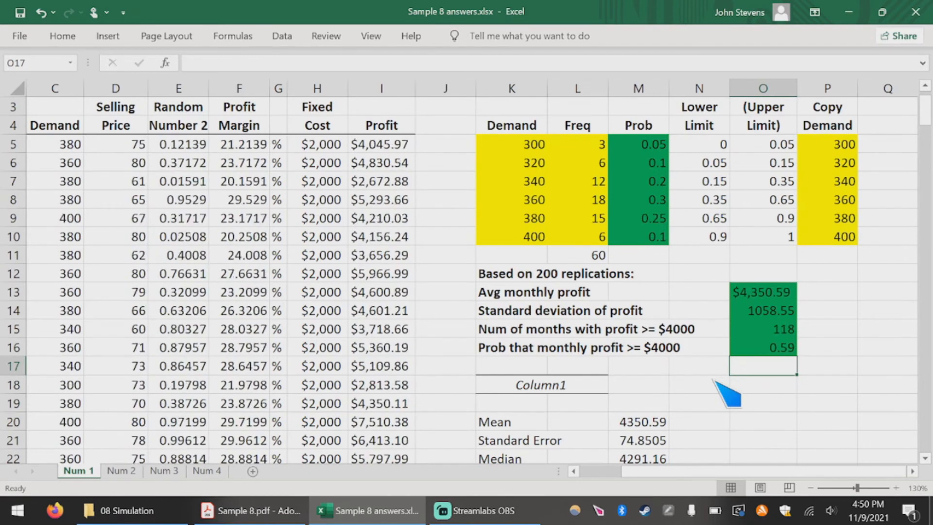
key(F9)
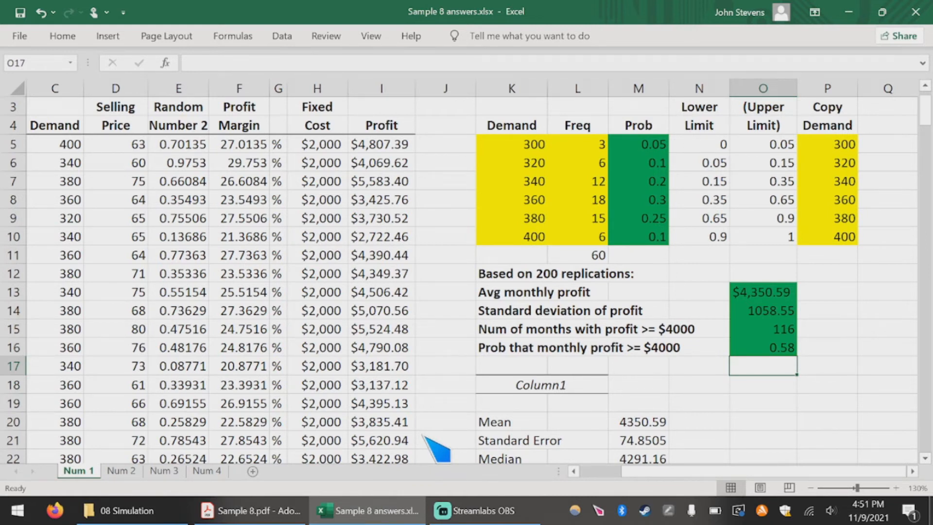
key(F9)
key(F9)
key(F9)
key(F9)
key(F9)
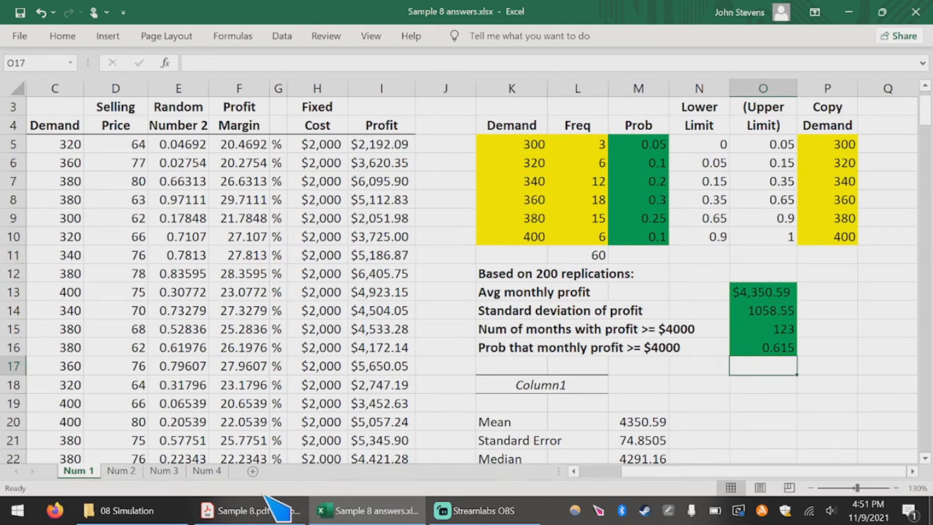
- Check parts a to c in Sample 8.pdf, then return to the workbook and inspect the average monthly profit in O13
click(246, 509)
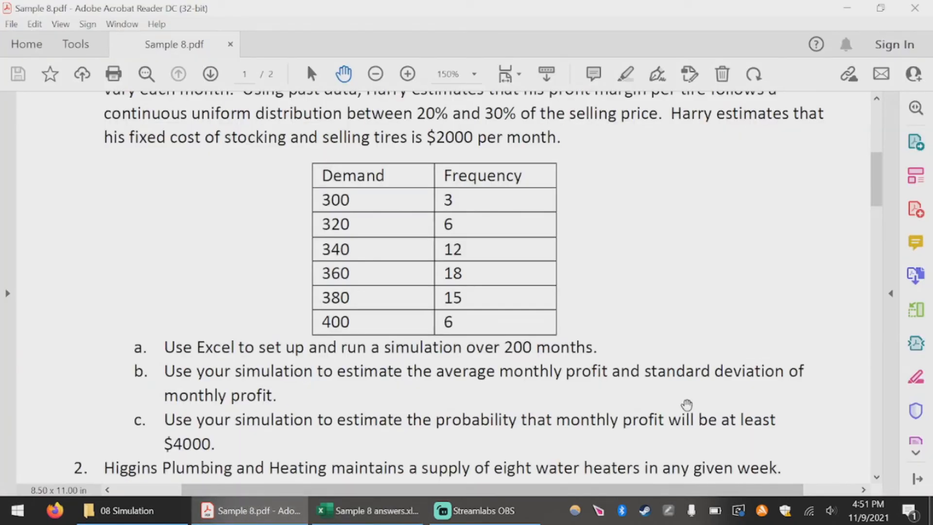
scroll(816, 406, down, 1)
scroll(815, 405, up, 1)
click(354, 509)
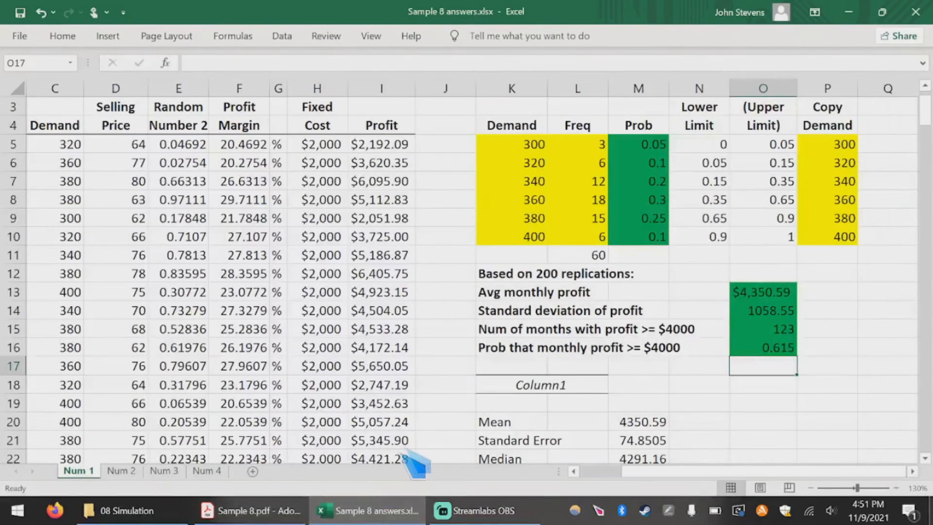
scroll(456, 388, up, 1)
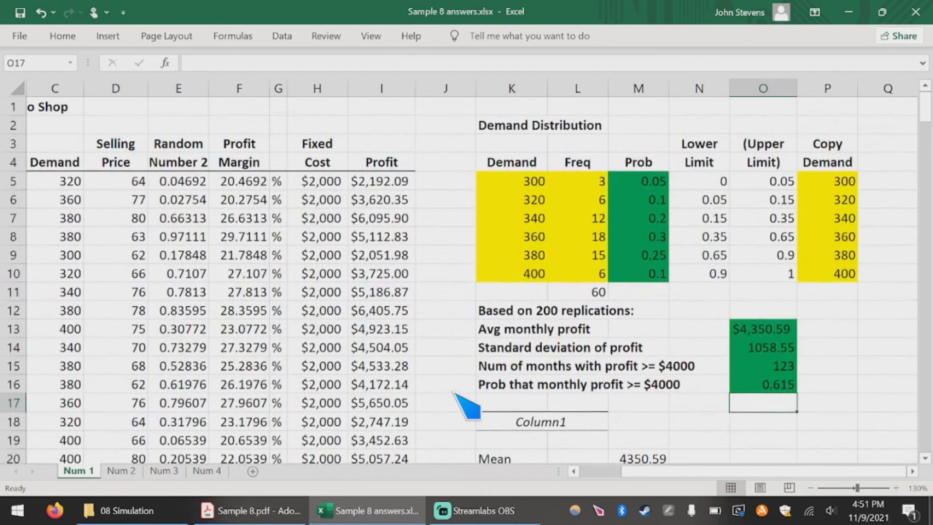
click(755, 330)
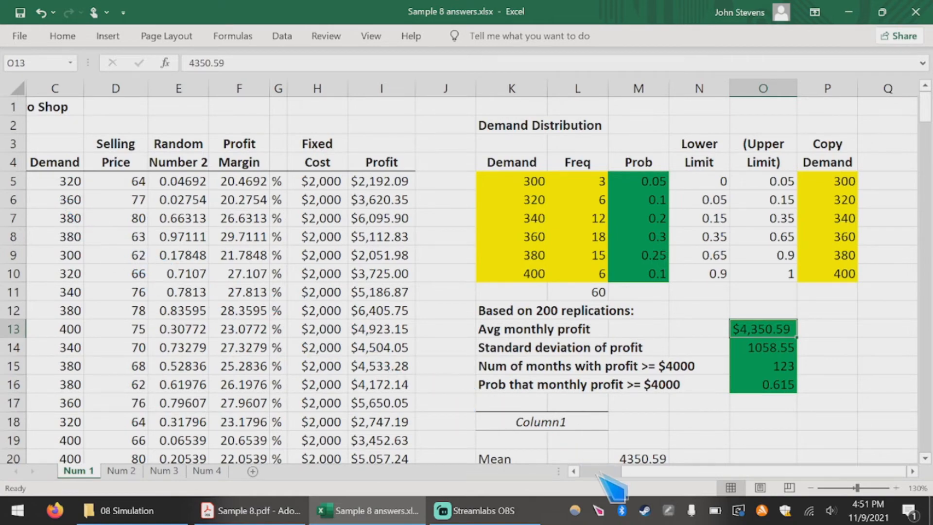
- Clear the simulation rows for months 2 to 200 in A6:I204, keeping only month 1
click(573, 471)
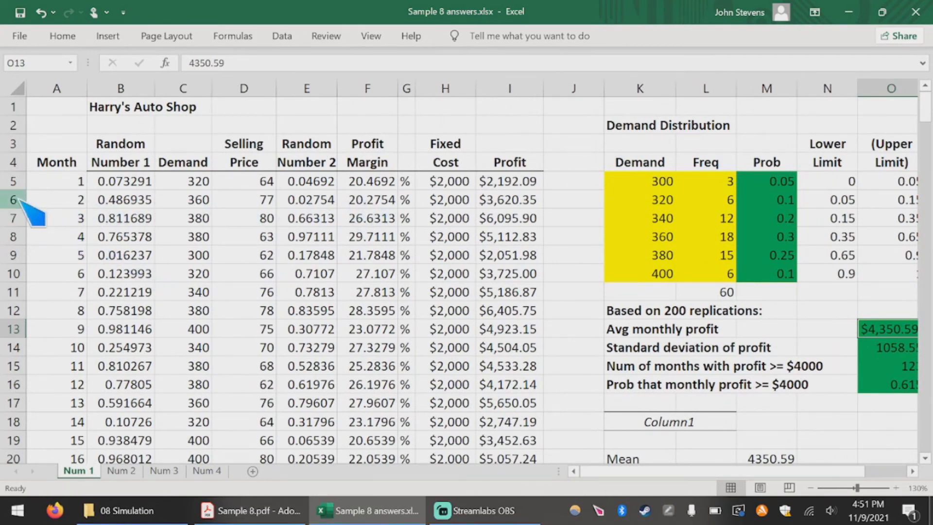
drag(17, 199, 15, 346)
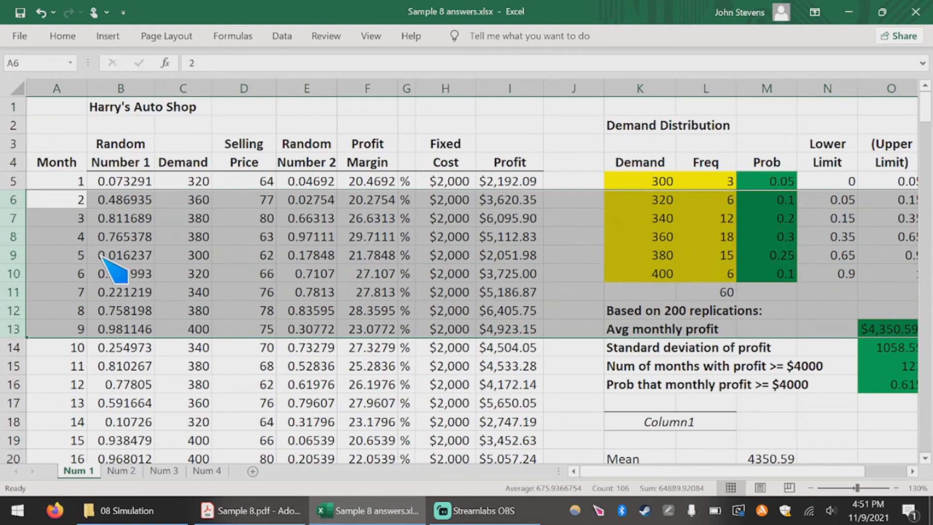
click(119, 256)
drag(61, 205, 500, 394)
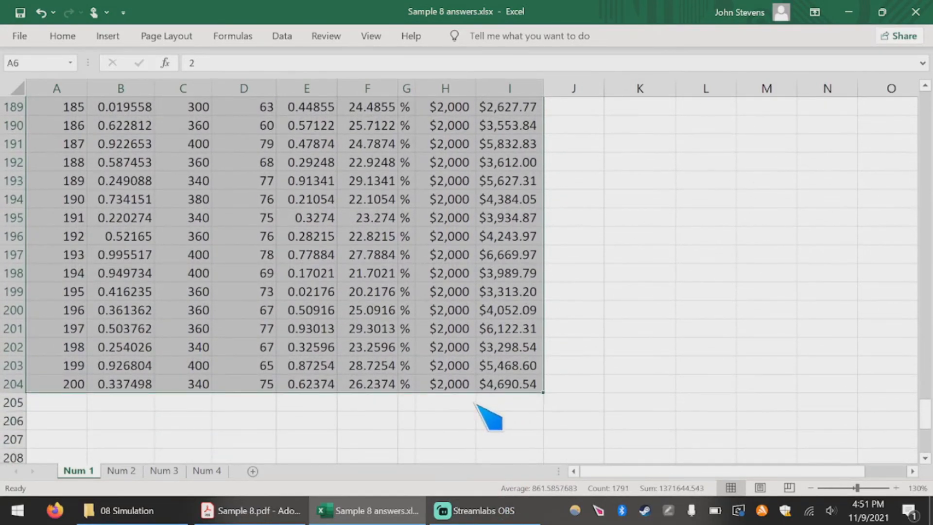
key(Delete)
click(367, 291)
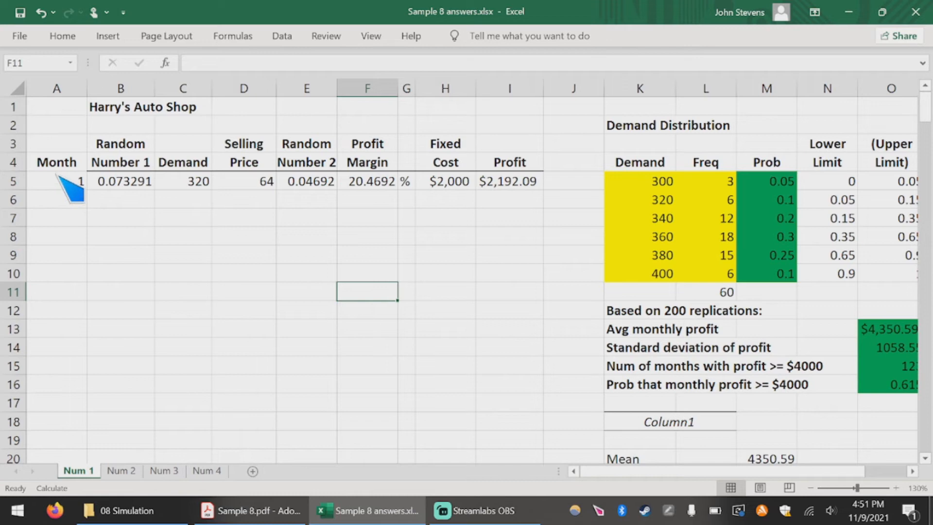
drag(58, 180, 496, 411)
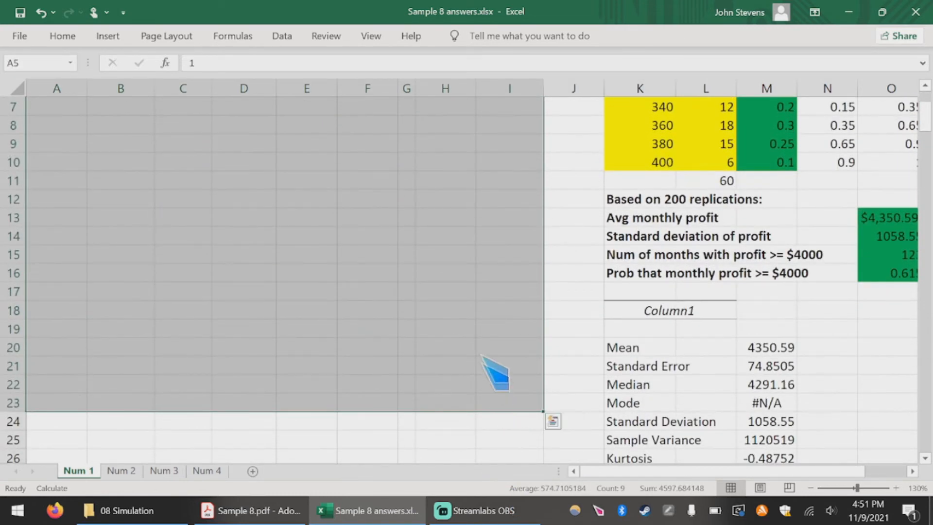
scroll(563, 330, up, 2)
scroll(564, 331, up, 2)
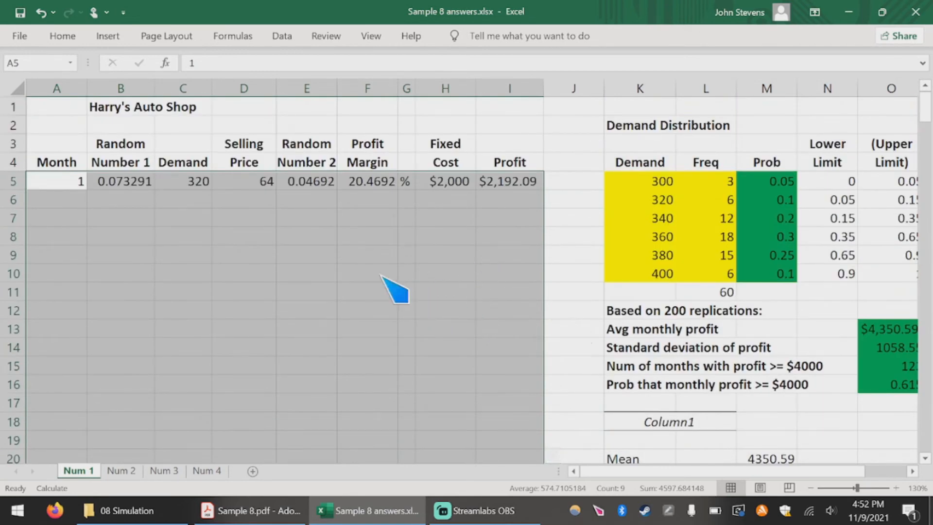
scroll(392, 291, down, 2)
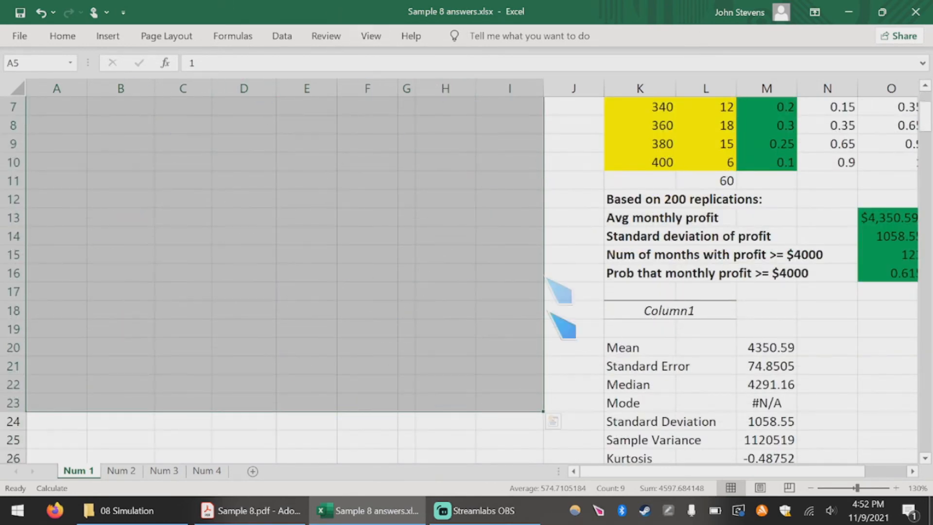
scroll(573, 314, up, 2)
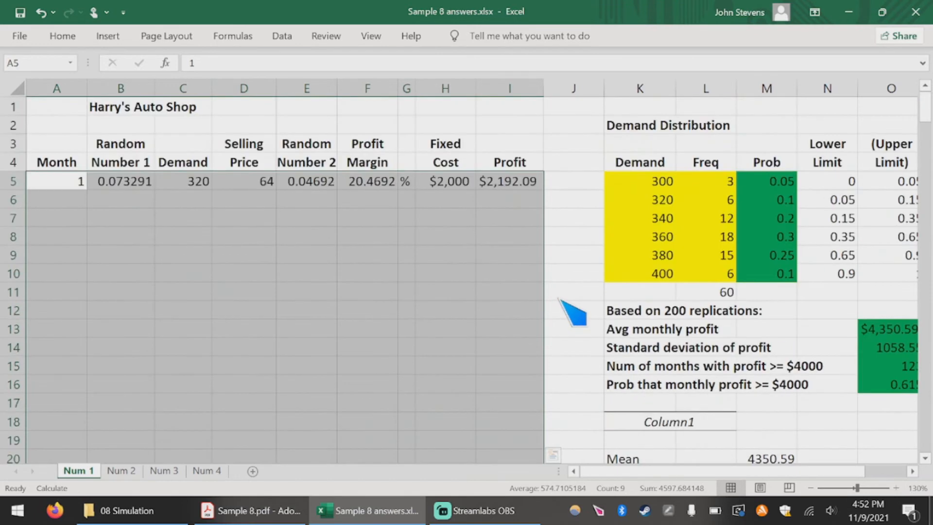
click(492, 292)
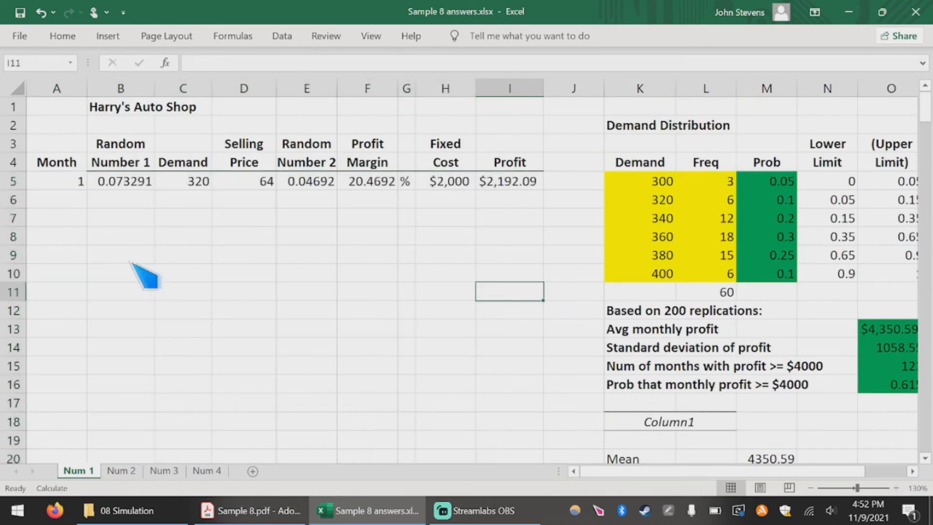
click(81, 237)
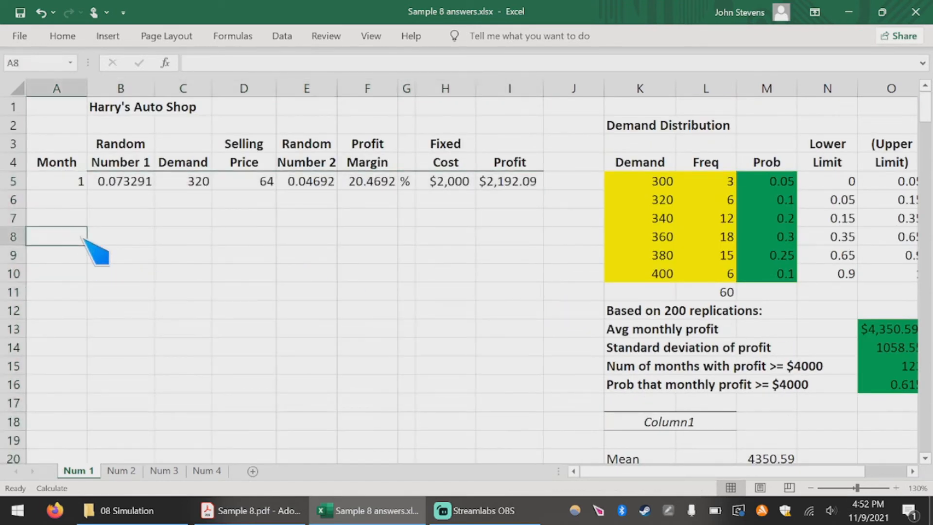
click(131, 240)
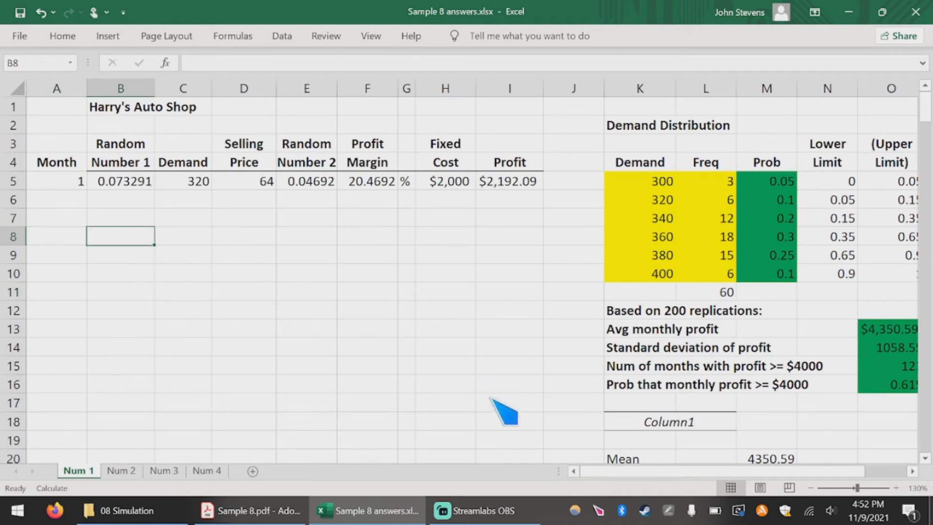
- Enter the title Data Table in R3, with the column headings Rep Num in R4 and Profit in S4
drag(602, 470, 688, 469)
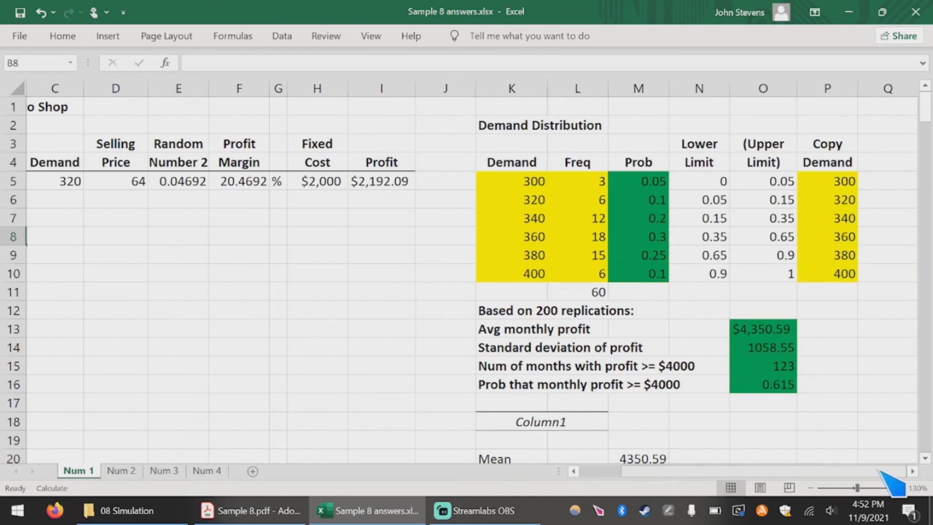
click(912, 470)
click(912, 470)
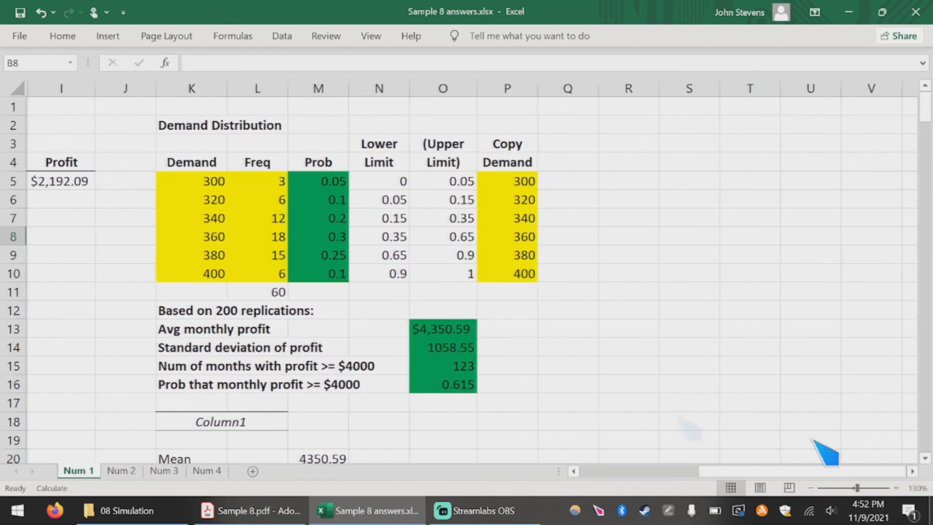
click(620, 158)
click(627, 146)
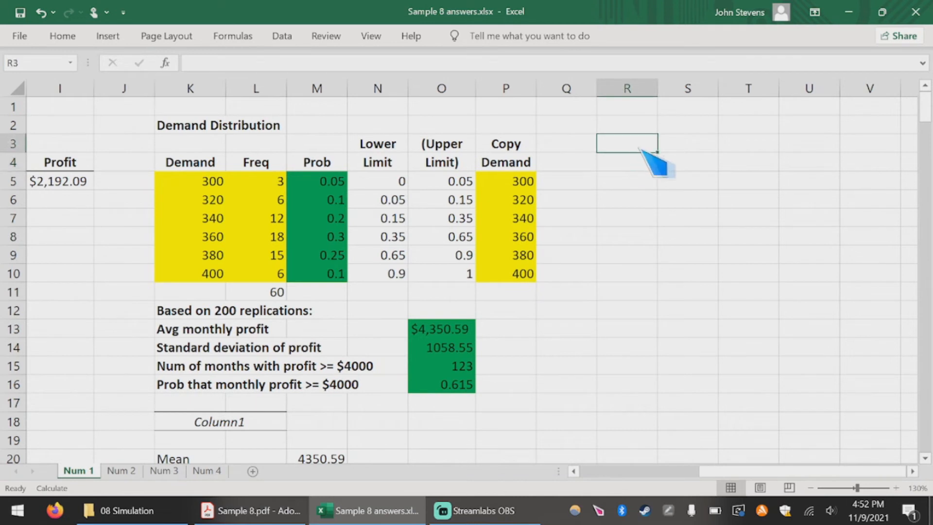
text(Data Table)
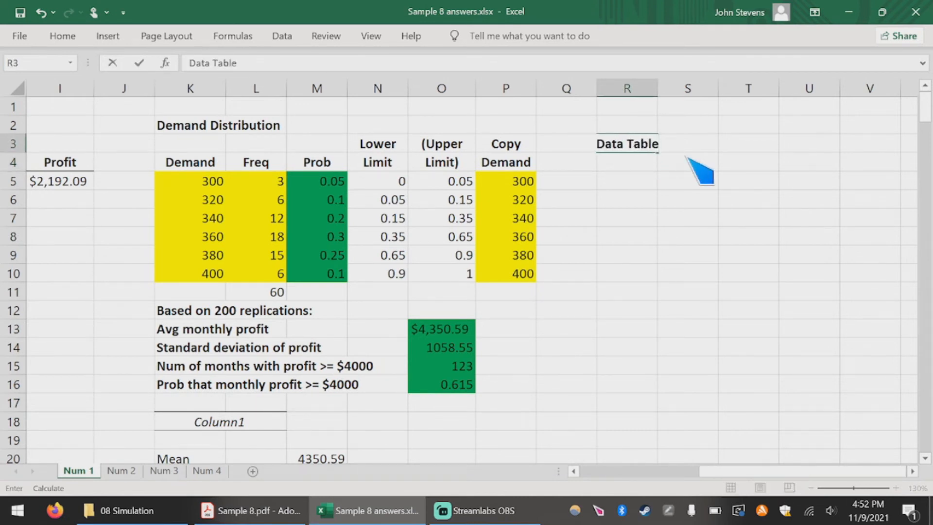
key(Return)
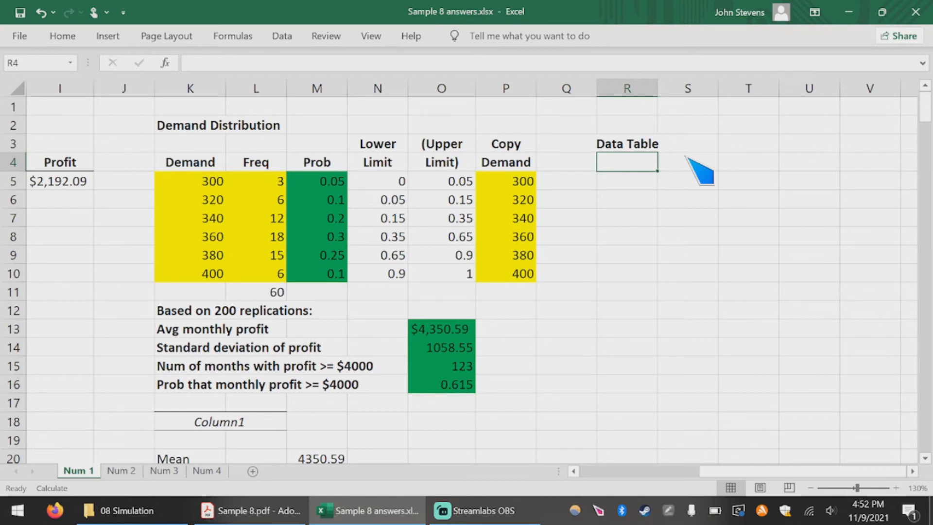
text(NU)
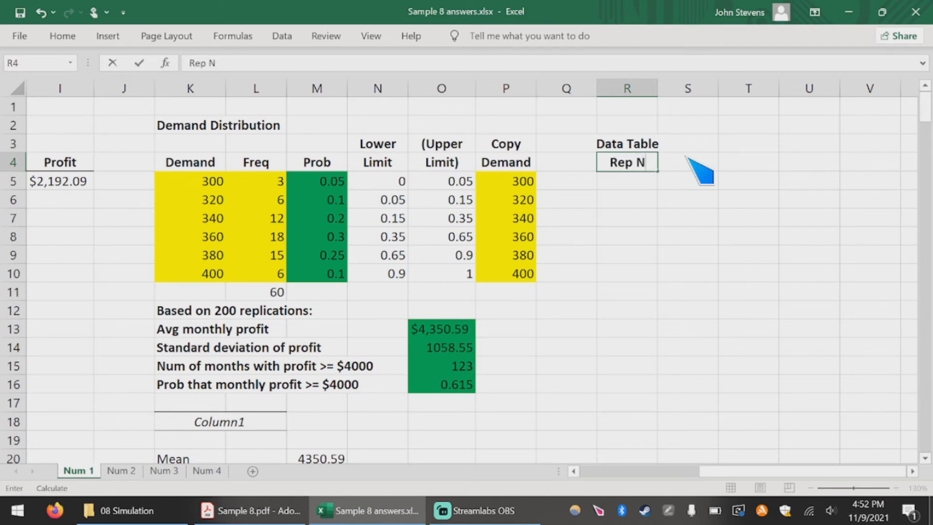
click(698, 167)
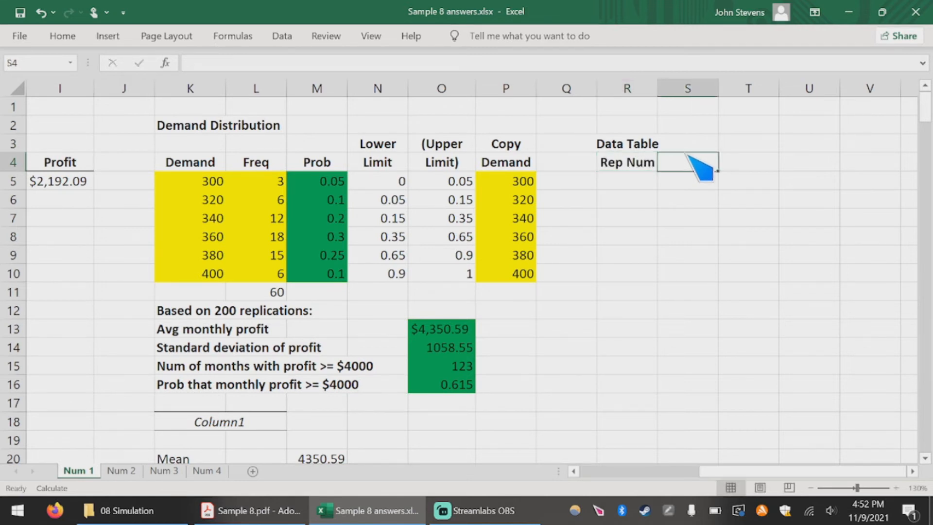
text(Profit)
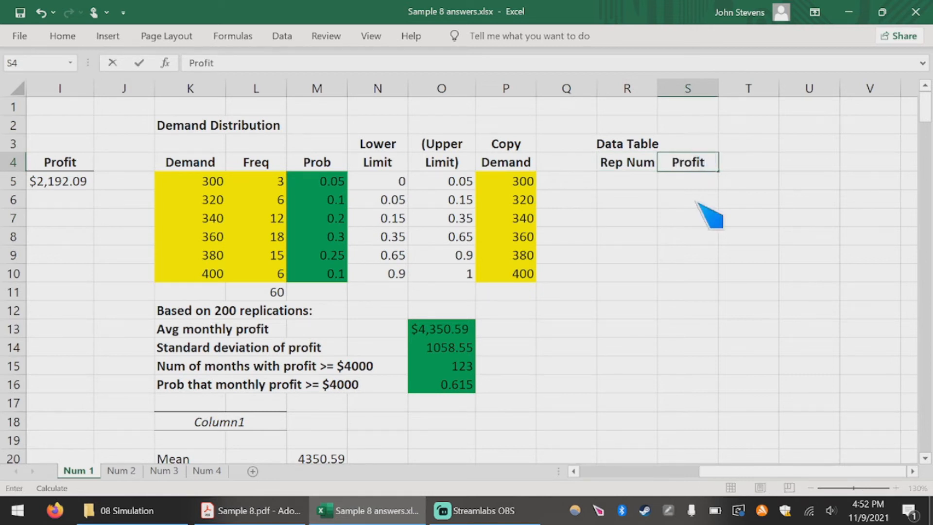
key(Return)
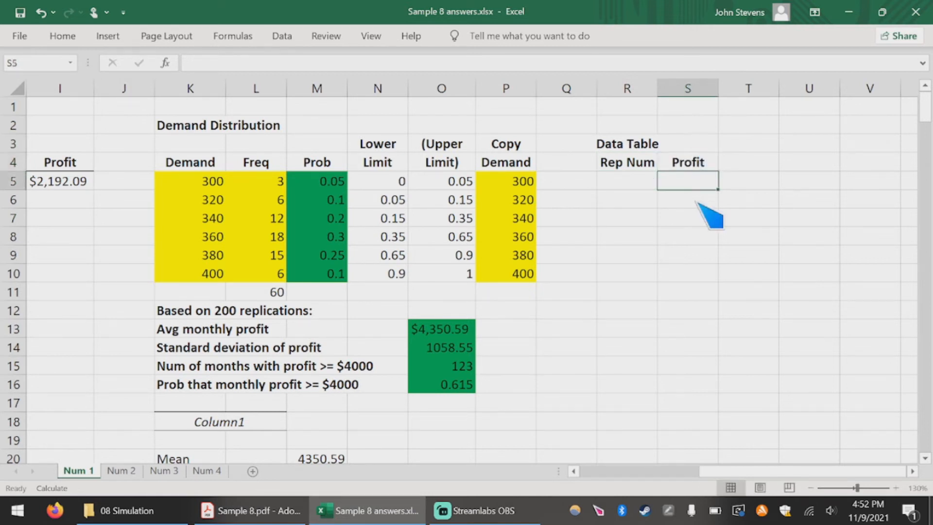
- Enter the first three replication numbers, 1, 2 and 3, in R5:R7
click(640, 179)
text(1)
key(Return)
text(2)
key(Return)
text(3)
key(Return)
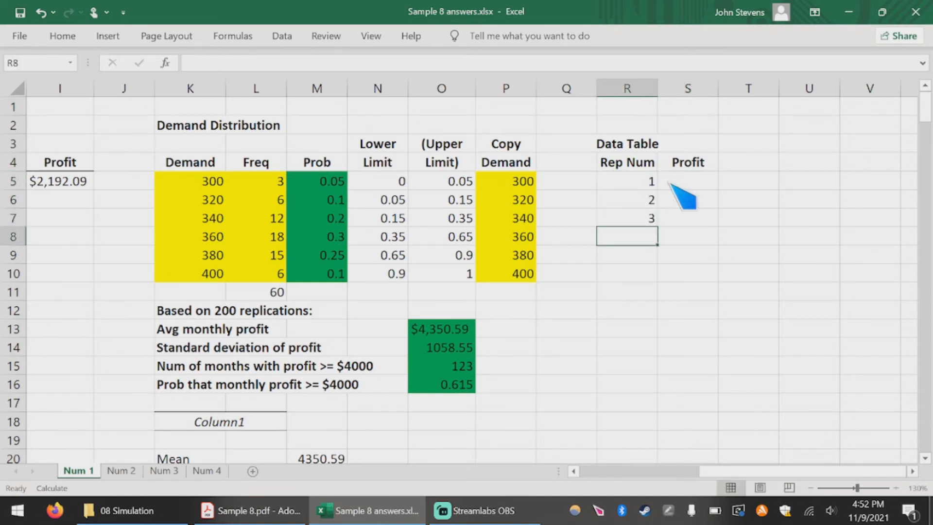
- Fill the Profit cells S5:S7 with the standard green color
drag(679, 183, 680, 217)
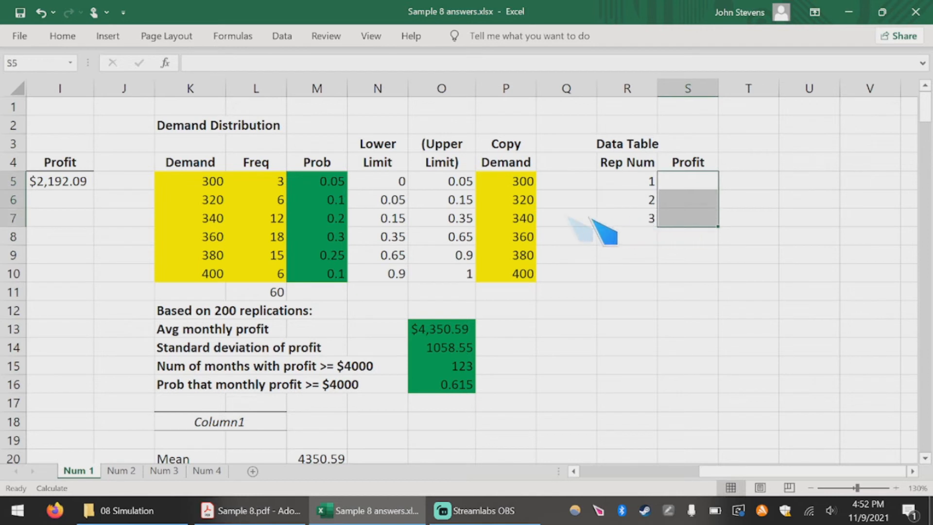
click(68, 37)
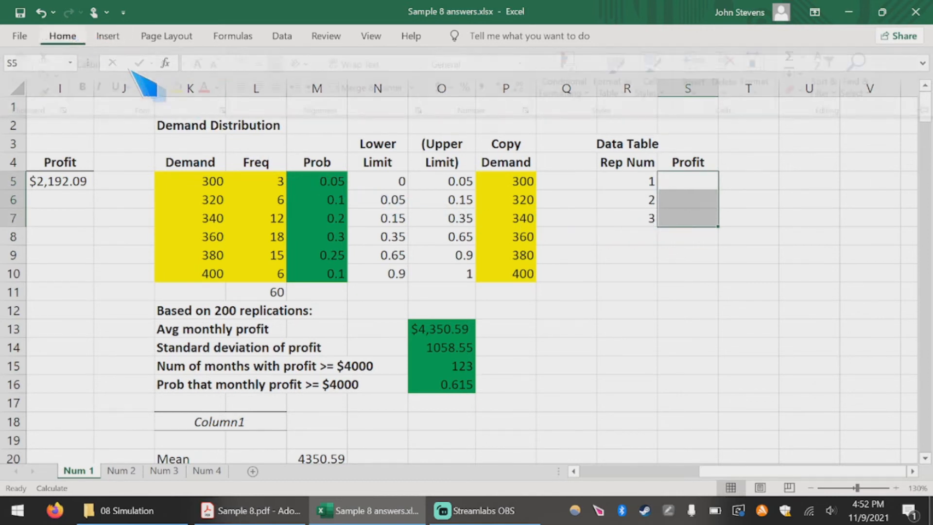
click(190, 88)
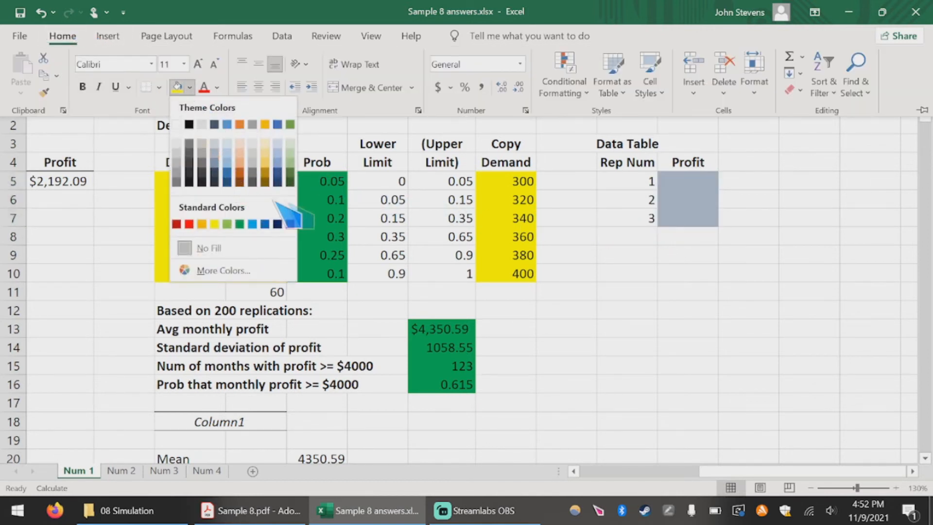
click(243, 223)
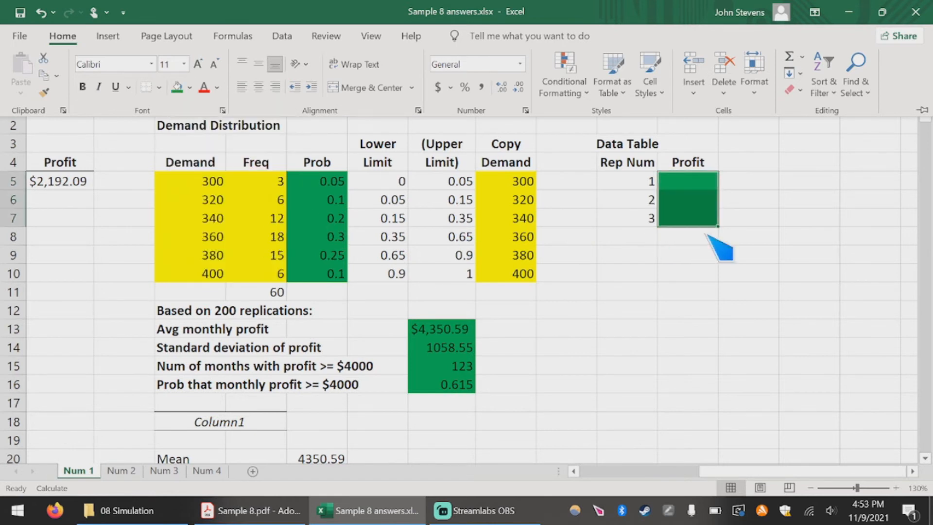
- Extend the replication numbers and green Profit cells in R5:S7 down to replication 200 in row 204
drag(648, 182, 709, 235)
scroll(695, 250, up, 1)
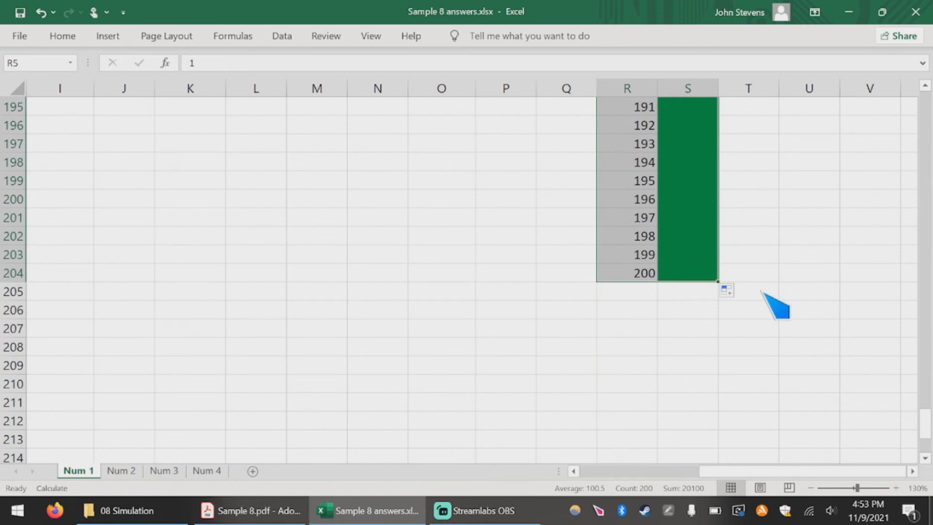
scroll(766, 290, up, 19)
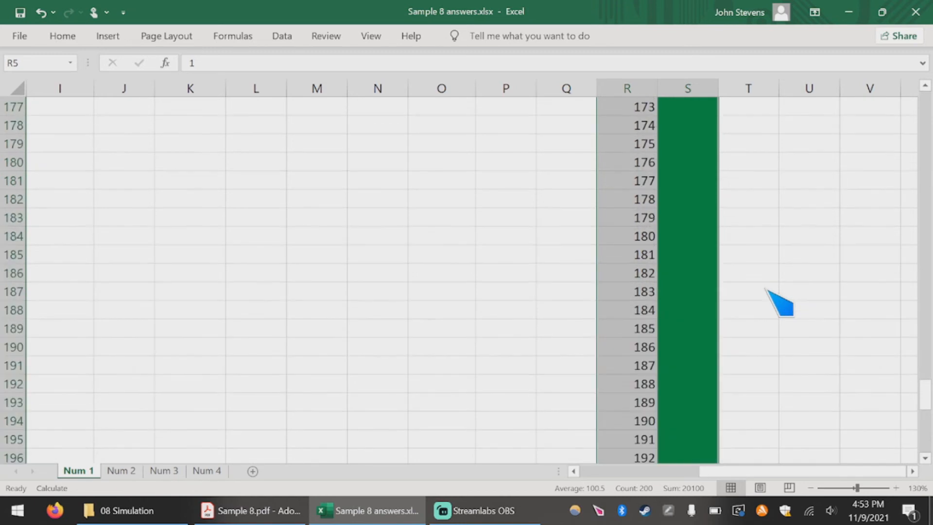
scroll(766, 290, up, 20)
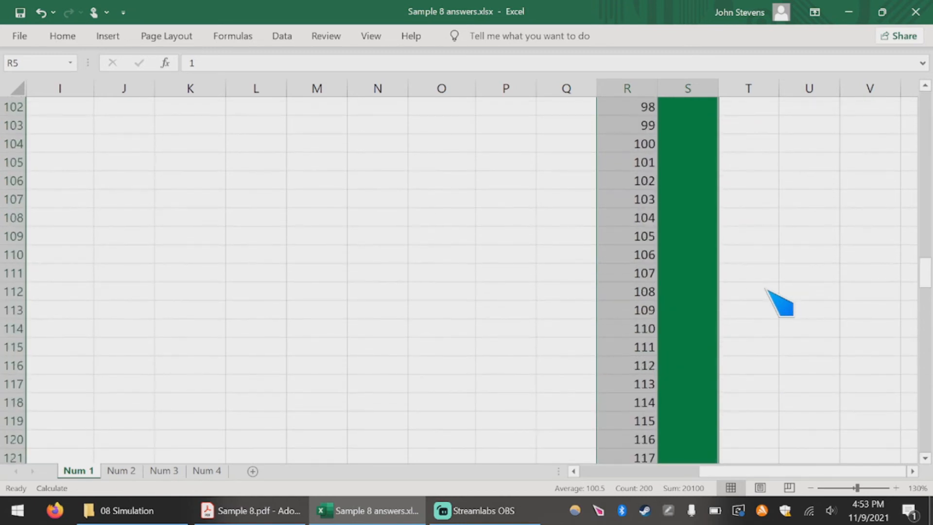
scroll(766, 291, up, 16)
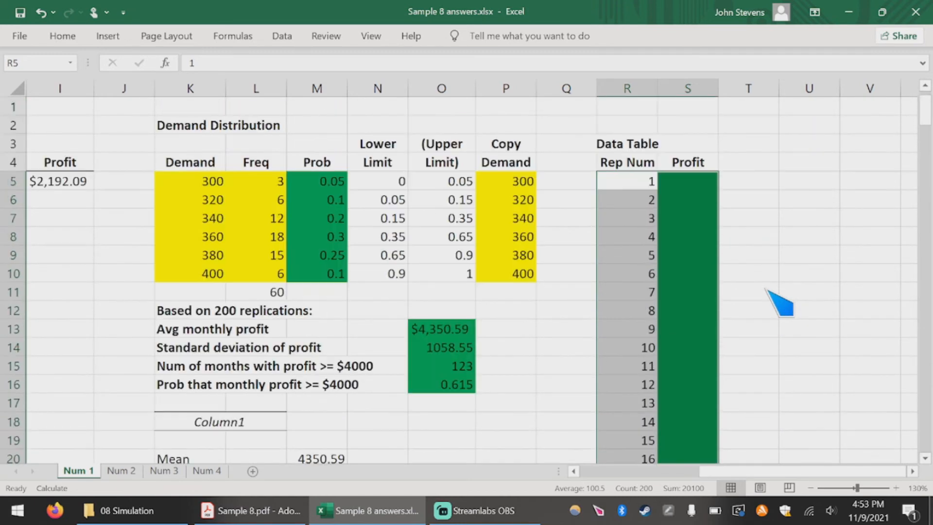
click(743, 200)
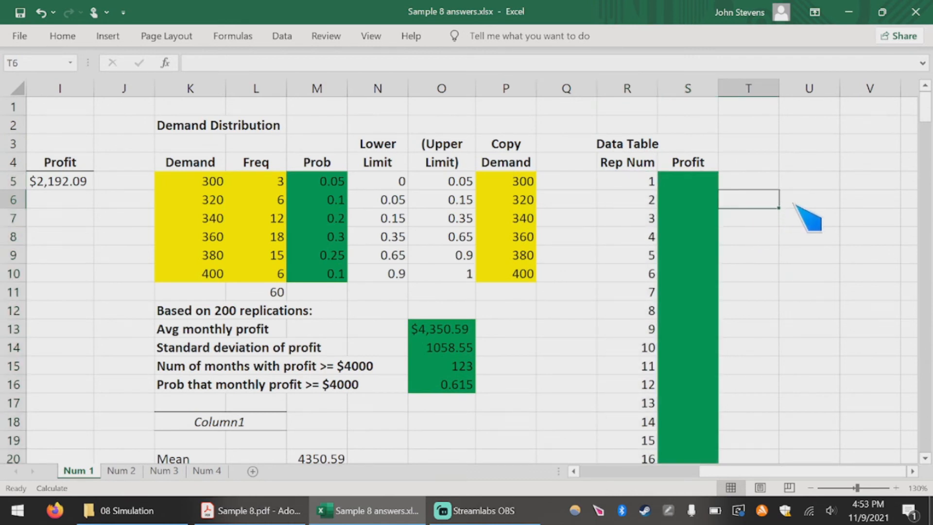
drag(631, 178, 652, 437)
drag(924, 402, 925, 227)
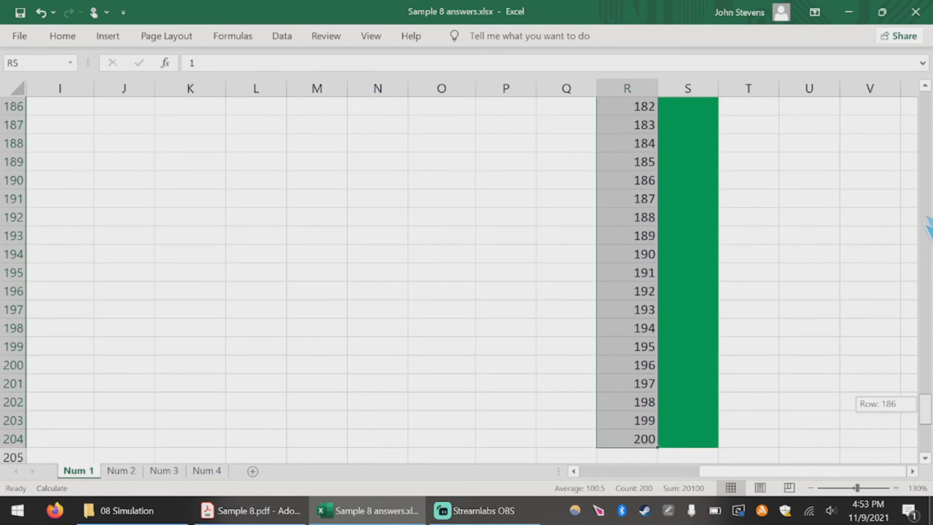
drag(927, 145, 925, 112)
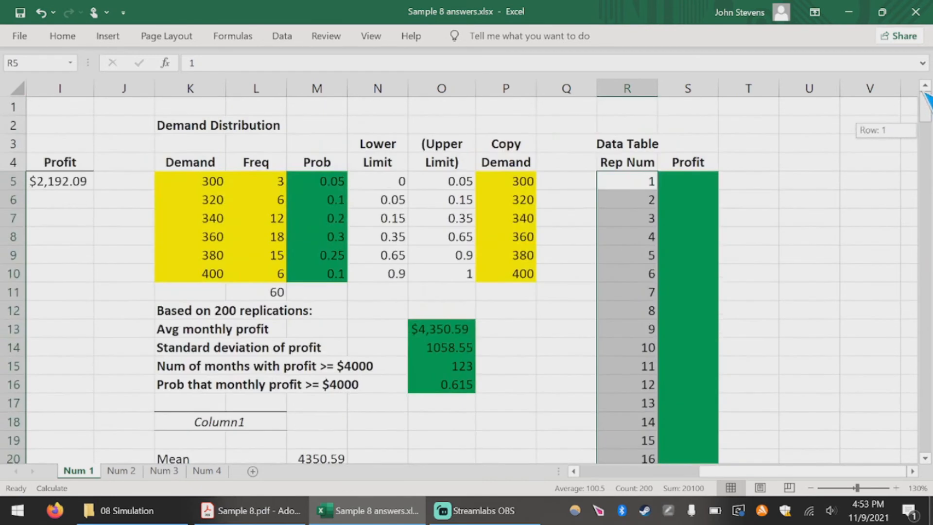
click(851, 164)
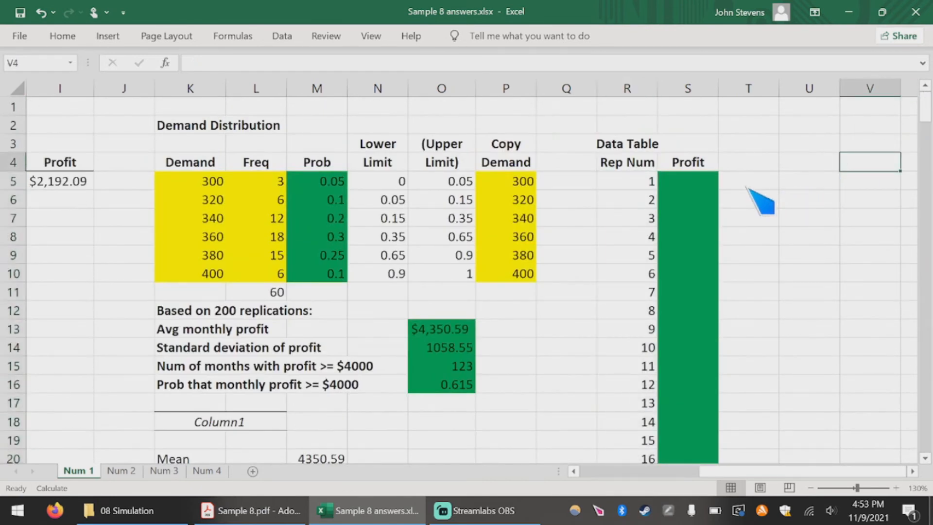
- Link the first replication's profit in S5 to month 1's profit with the formula =I5
click(692, 181)
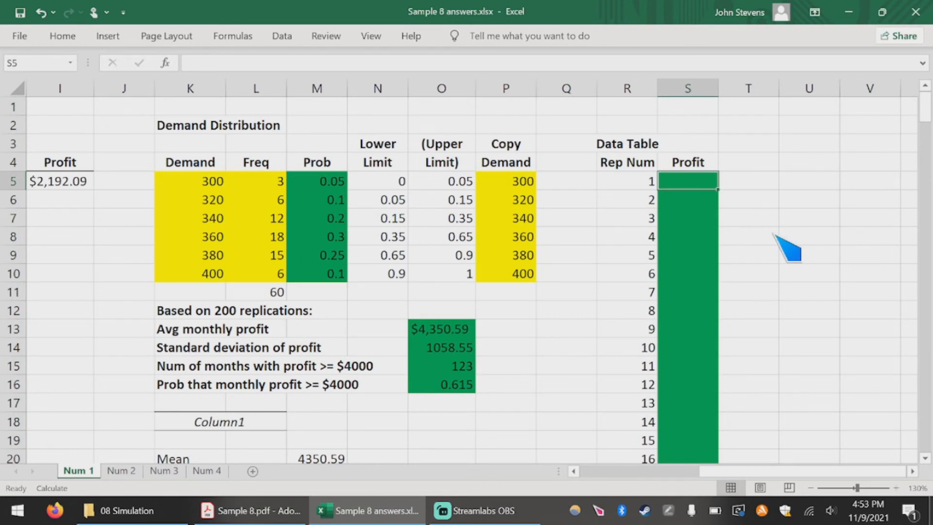
text(=)
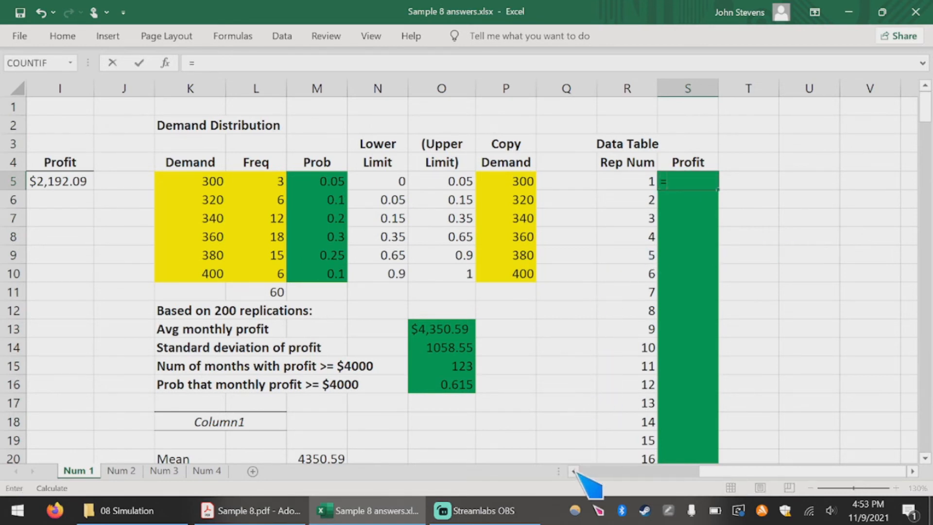
click(574, 470)
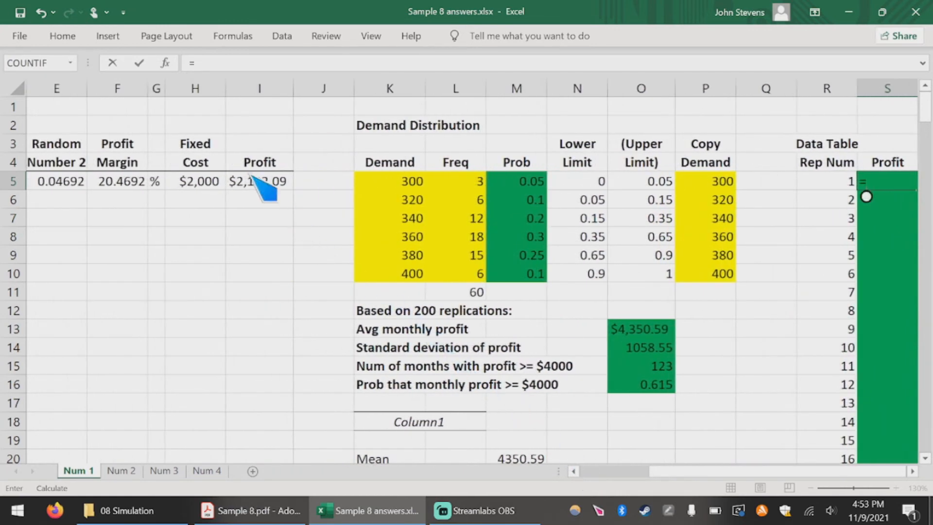
click(256, 186)
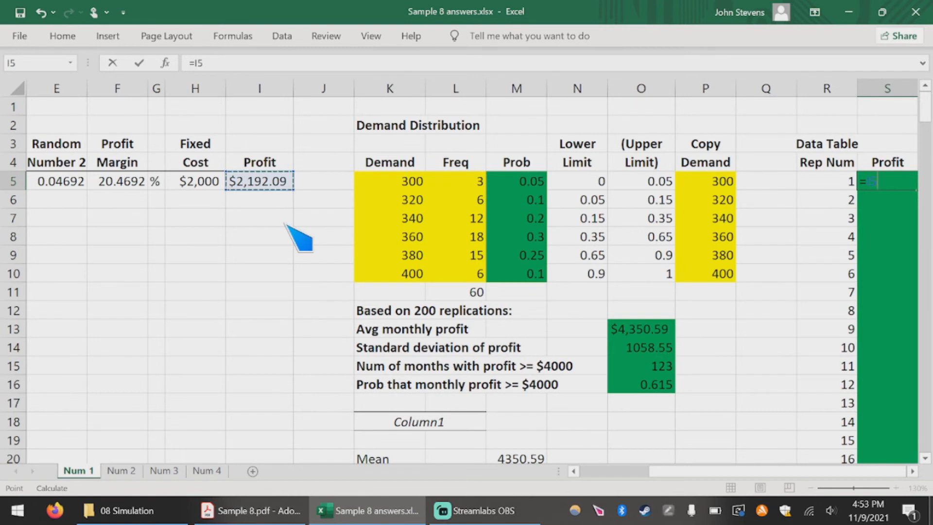
key(Return)
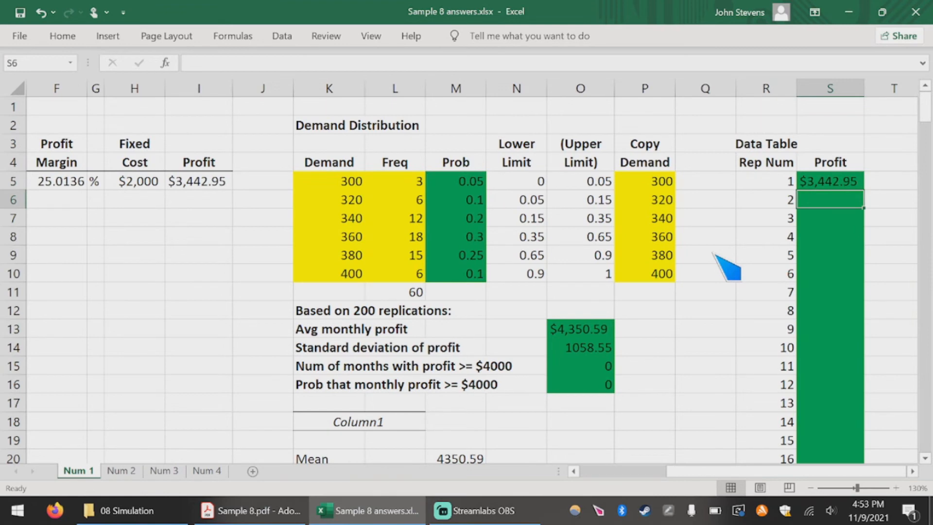
- Create a What-If data table over R5:S204, leaving the row input blank and using empty cell S3 as the column input cell
drag(777, 181, 828, 433)
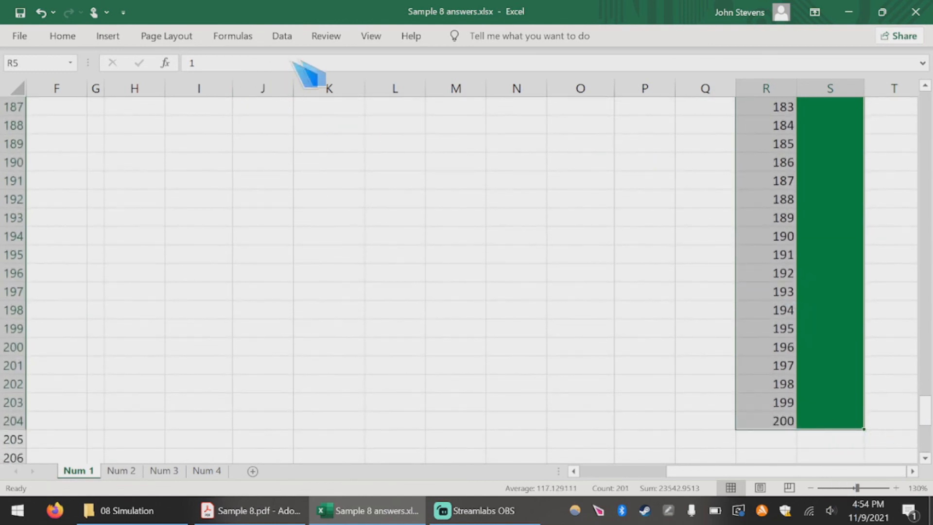
click(282, 37)
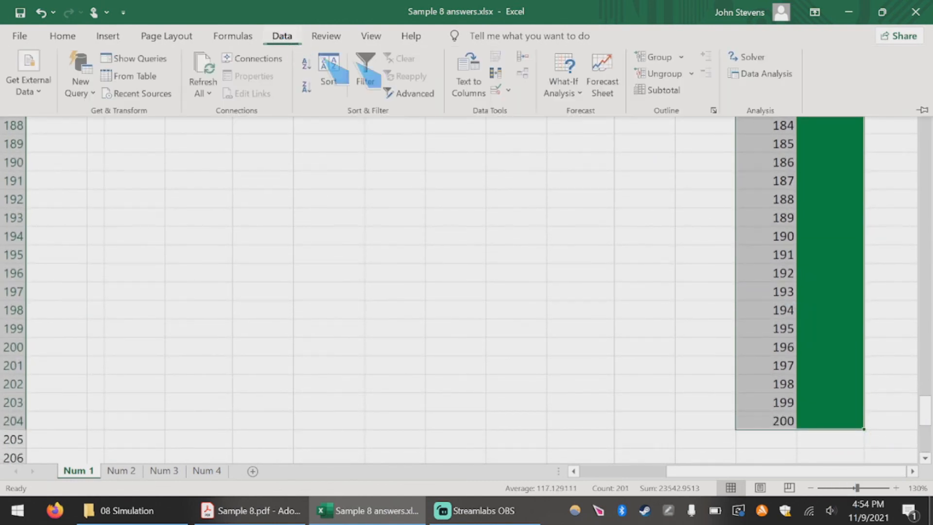
click(577, 91)
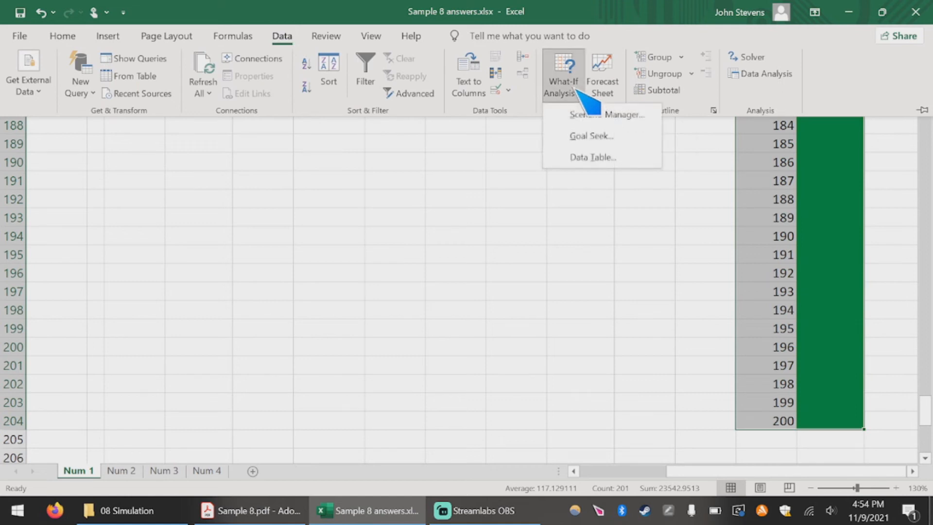
click(591, 161)
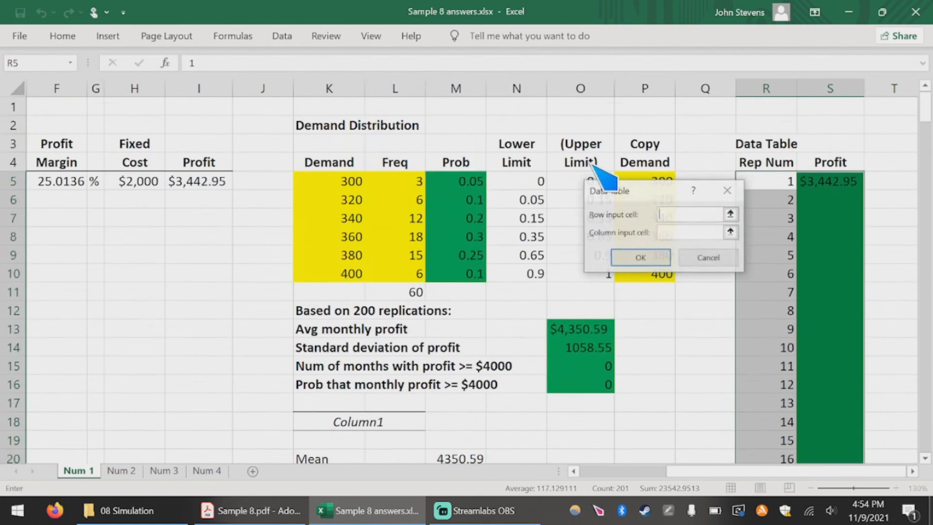
drag(627, 189, 538, 186)
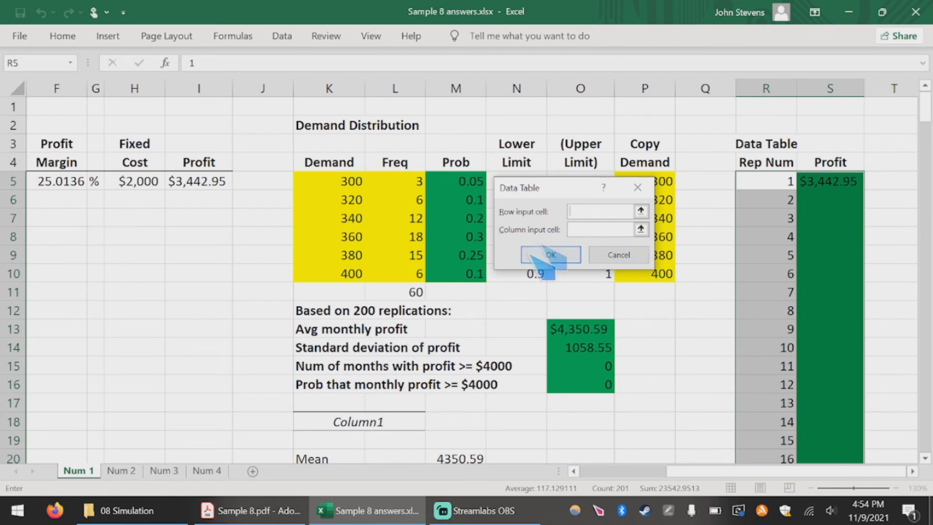
click(596, 229)
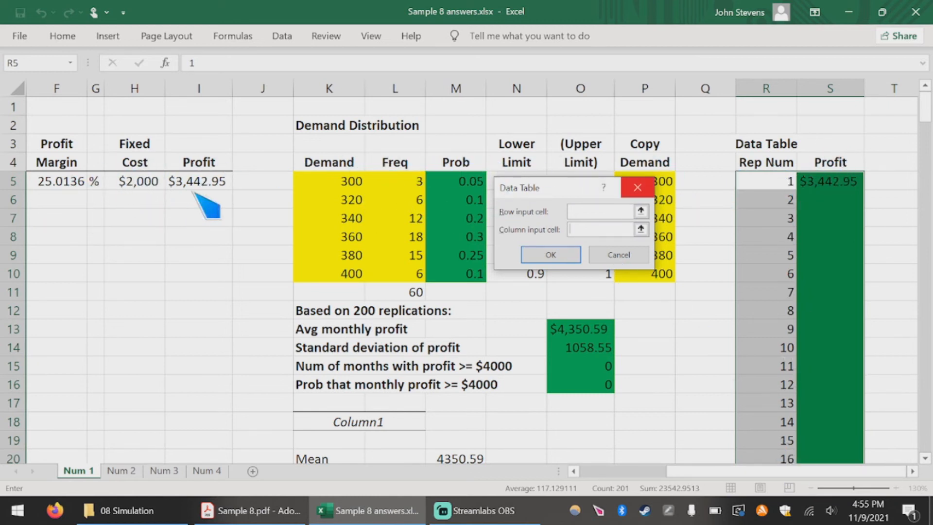
click(831, 145)
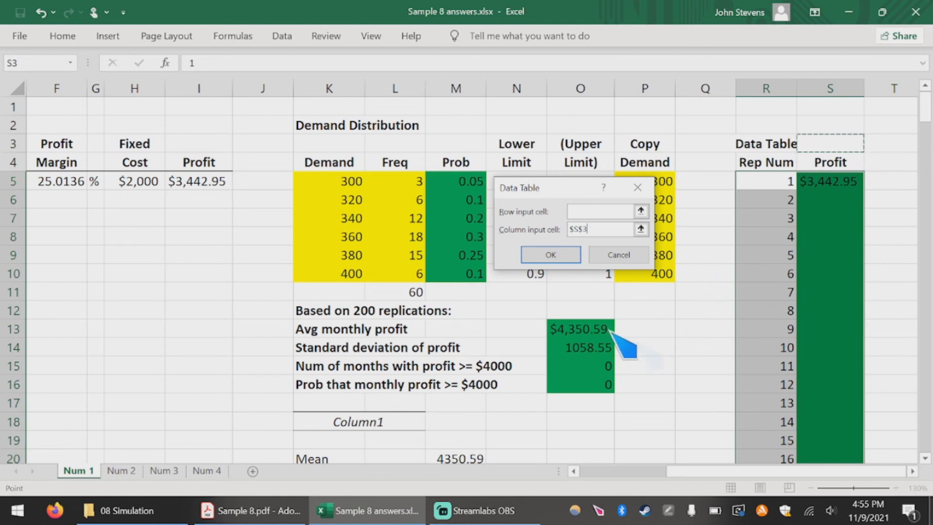
click(551, 254)
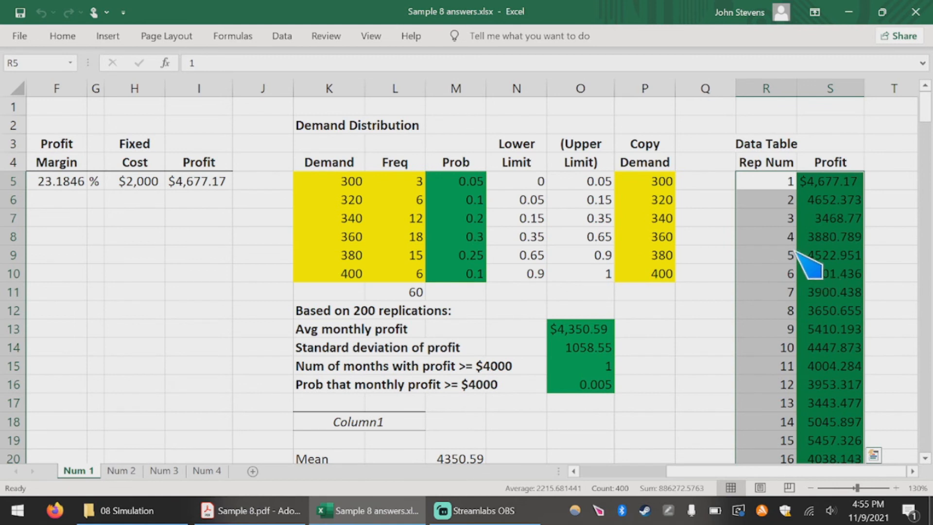
- Fill the empty data table input cell S3 with the gray theme color
click(772, 200)
click(834, 144)
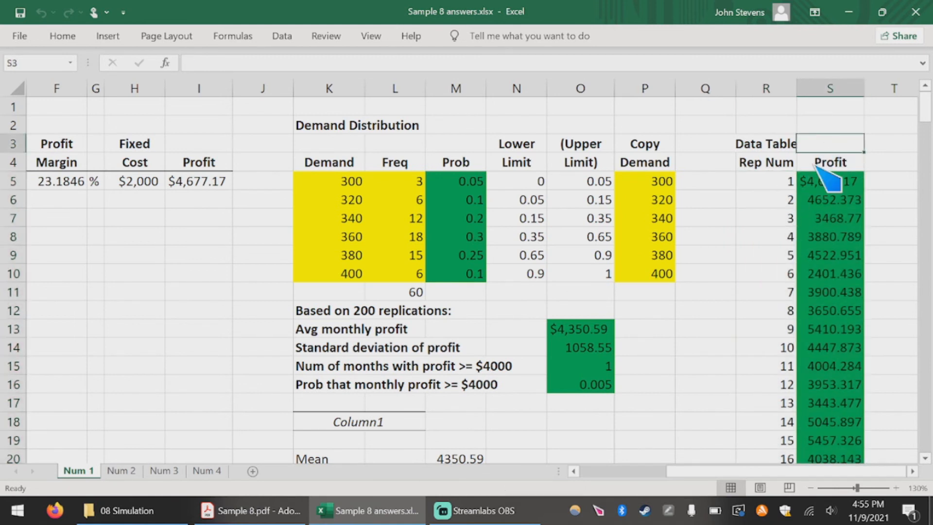
right_click(834, 144)
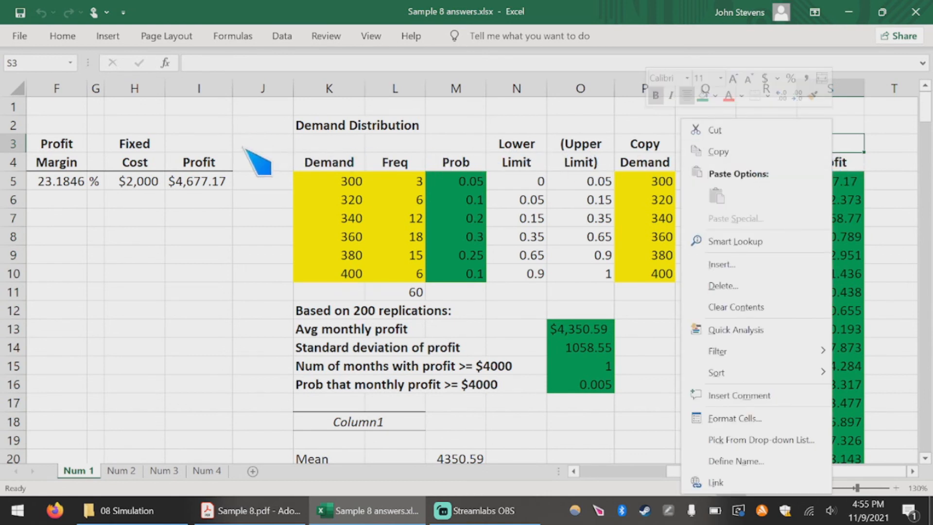
key(Escape)
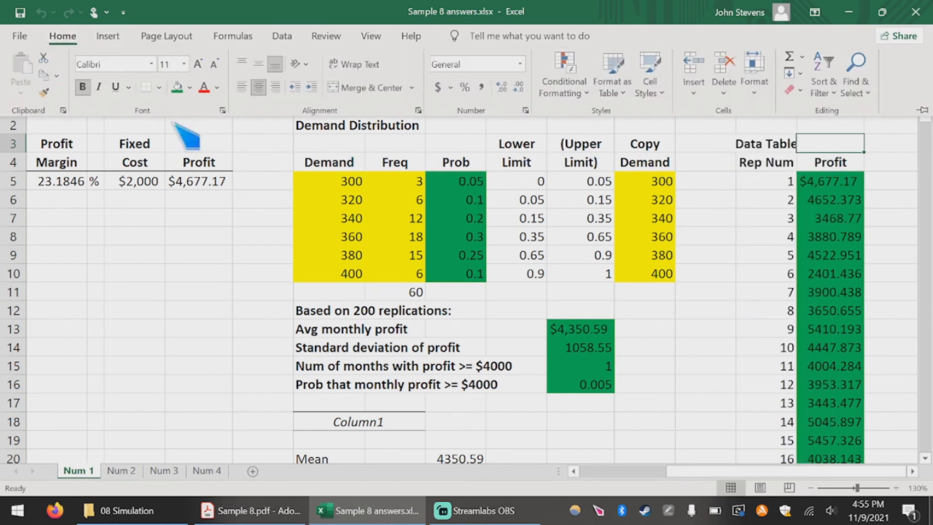
click(190, 87)
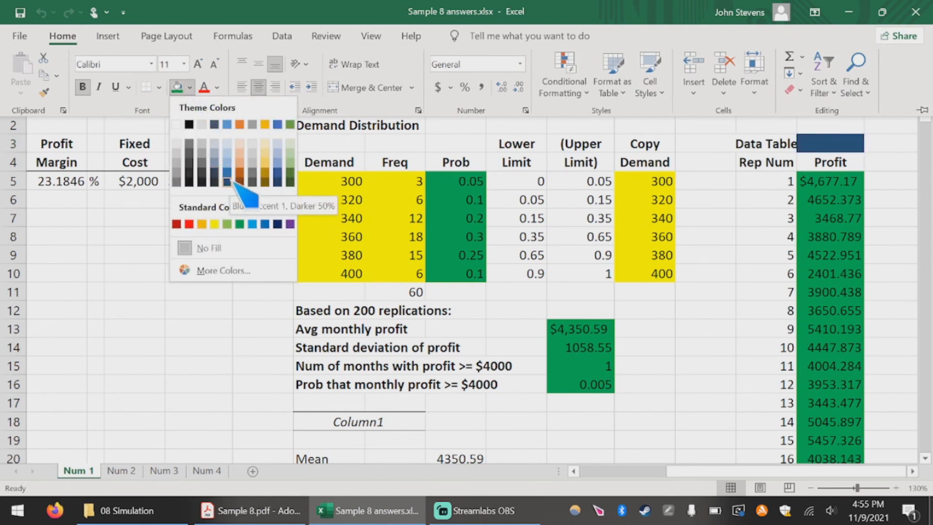
click(252, 124)
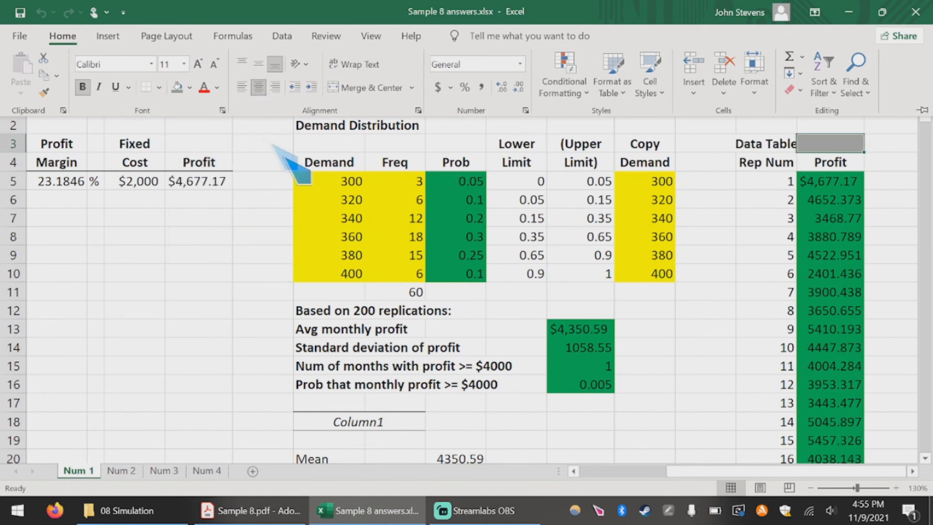
click(723, 291)
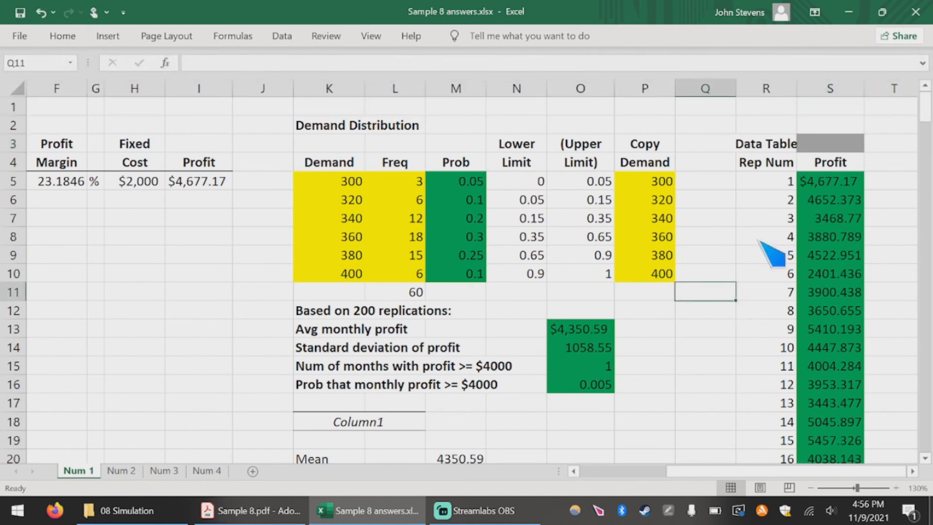
- Examine how the data table's replication numbers, input cell S3 and TABLE formulas relate to the month 1 profit formula in I5
click(777, 199)
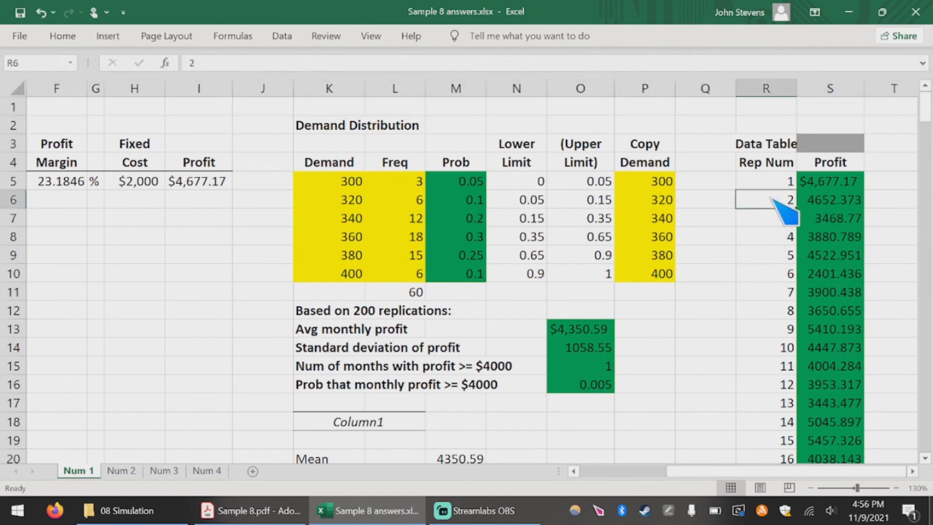
click(836, 150)
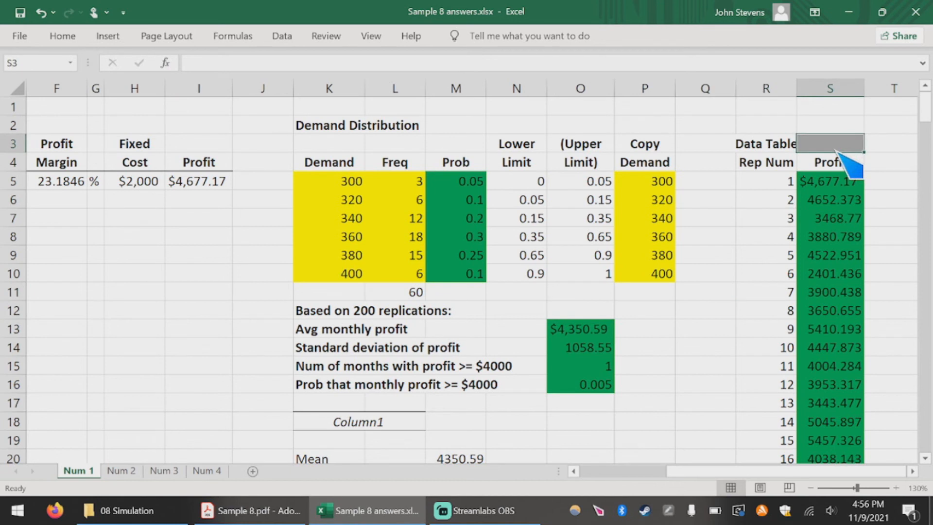
mouse_move(190, 182)
mouse_down()
mouse_move(59, 177)
mouse_move(187, 183)
mouse_up()
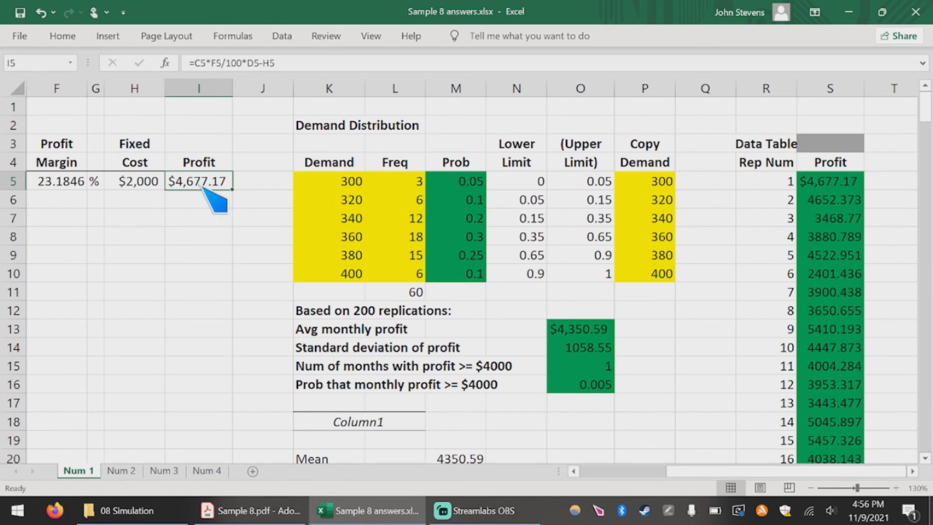
click(827, 203)
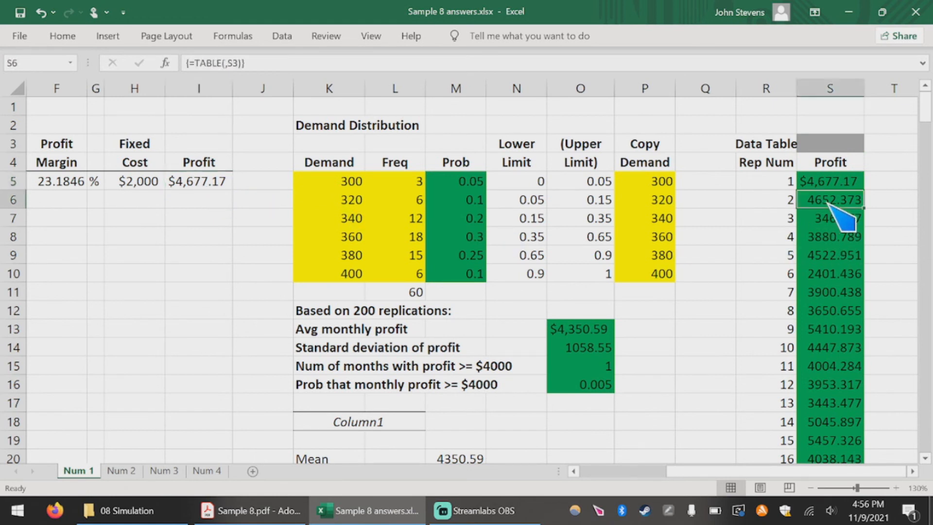
click(196, 187)
click(830, 218)
click(831, 237)
click(830, 255)
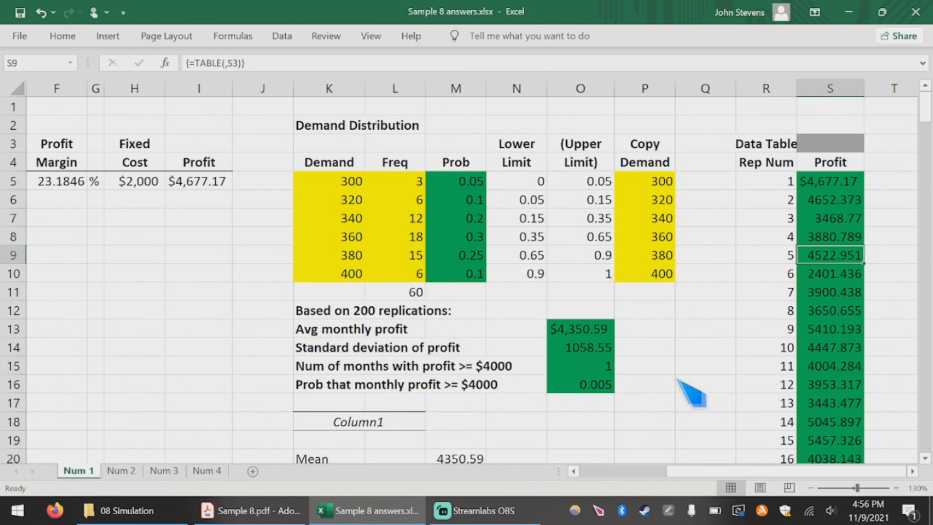
- Calculate the average monthly profit in O13 with the formula =AVERAGE(S5:S204) and recalculate the sheet
click(595, 332)
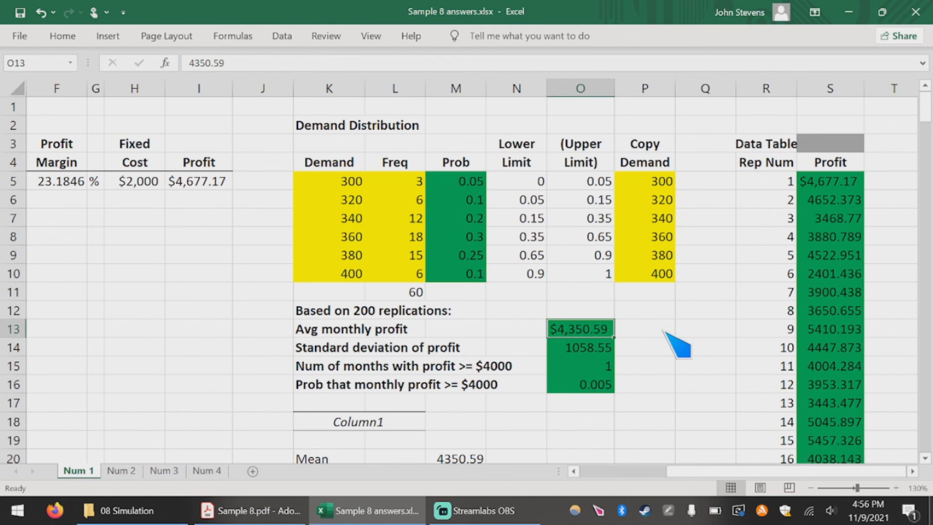
text(=AVERAGE()
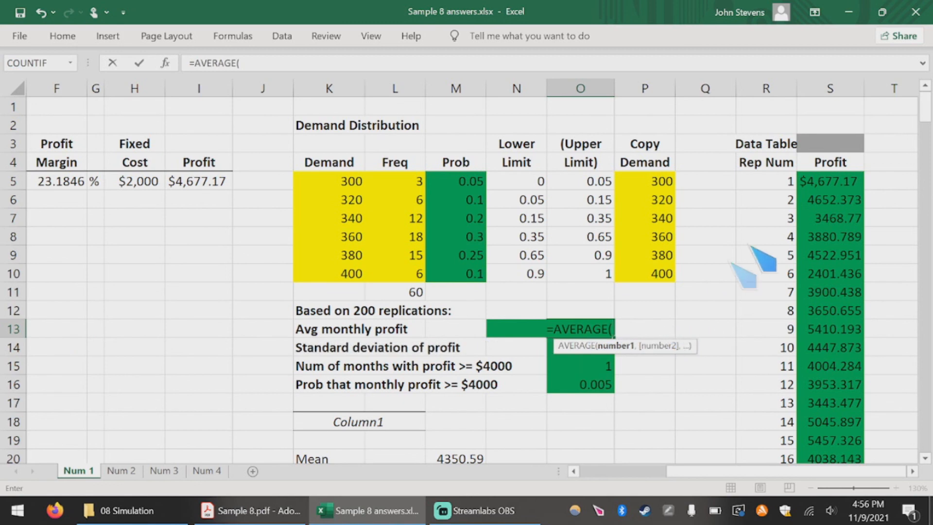
drag(840, 183, 828, 431)
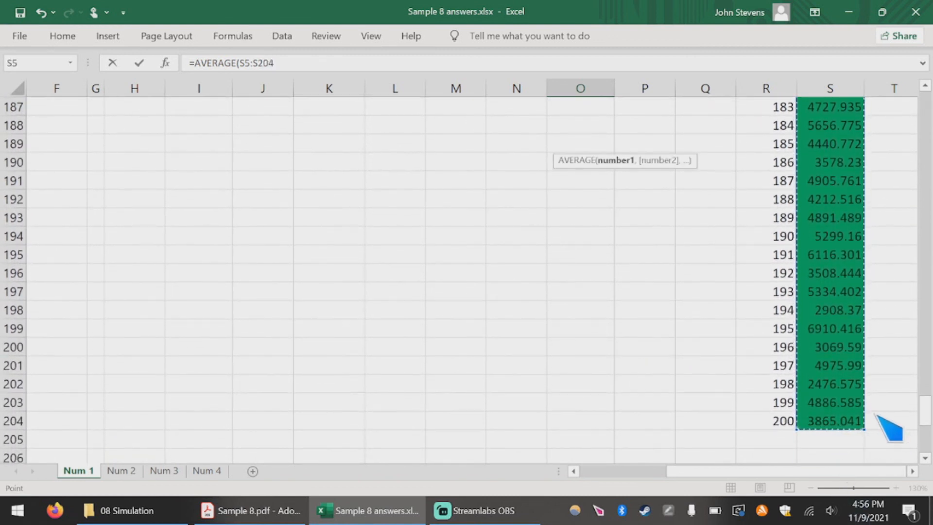
text())
key(Return)
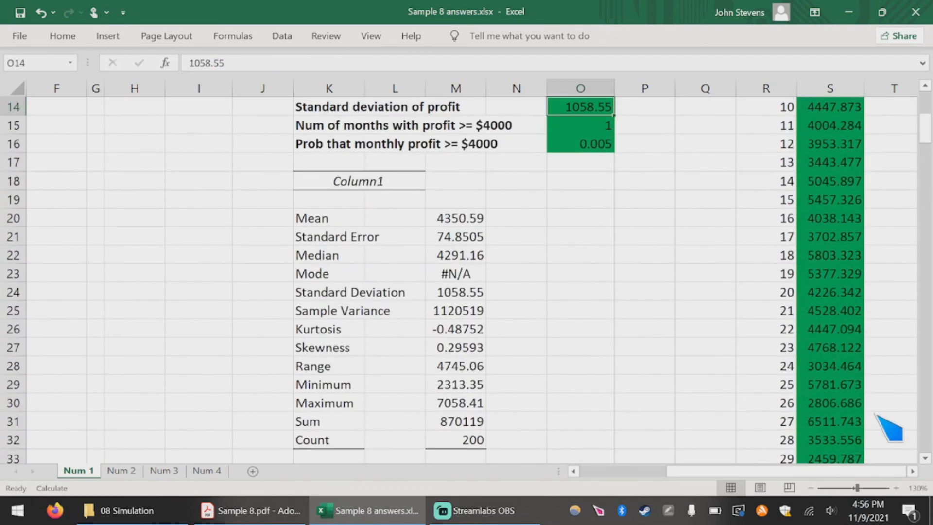
scroll(926, 140, up, 5)
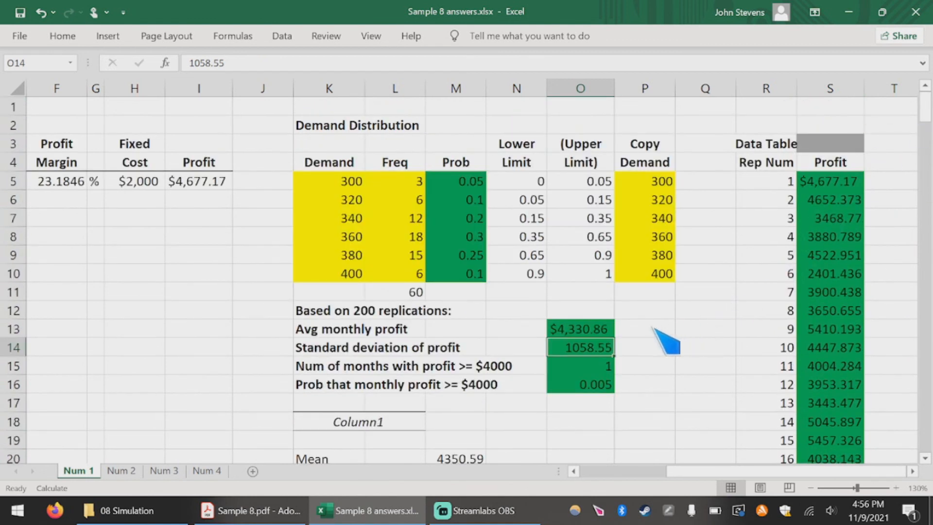
click(592, 328)
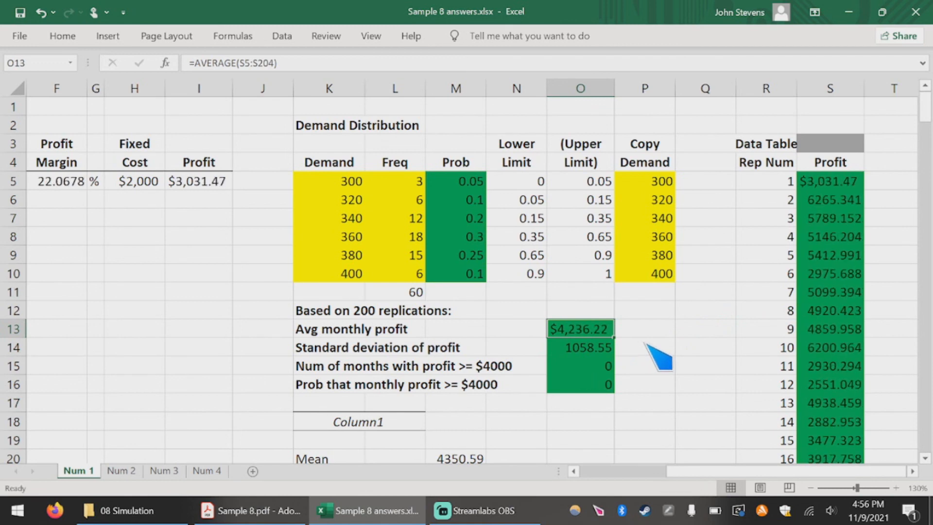
- Review the single-month simulation row A5:I5 and the empty rows beneath it that the data table replaces
drag(673, 470, 599, 470)
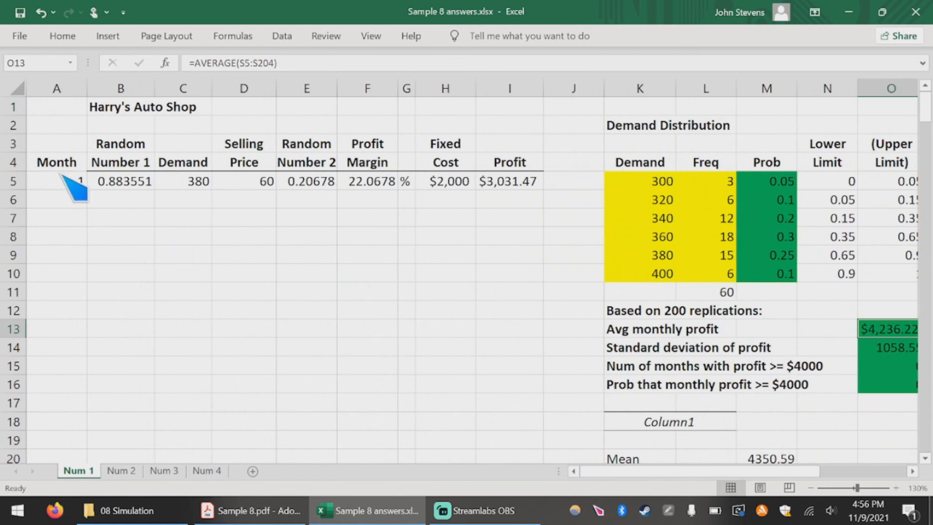
drag(56, 144, 529, 426)
click(666, 315)
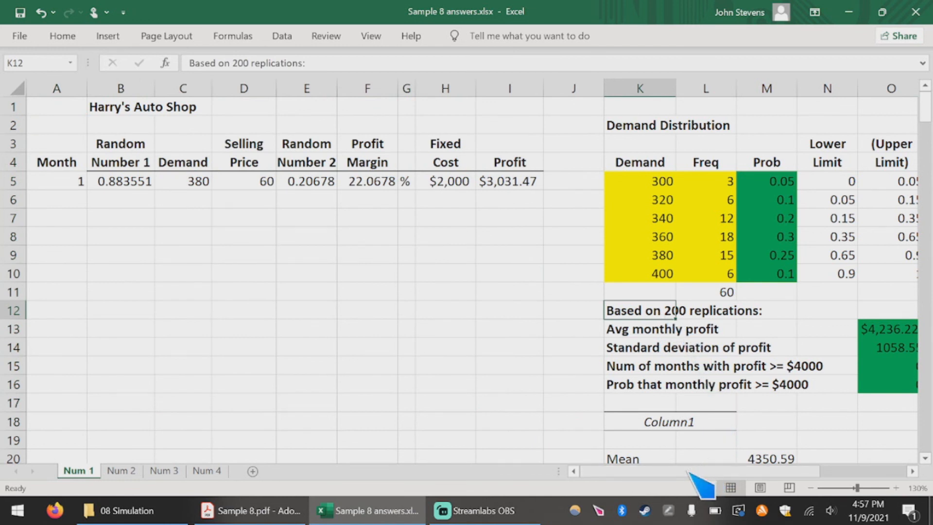
drag(63, 146, 542, 424)
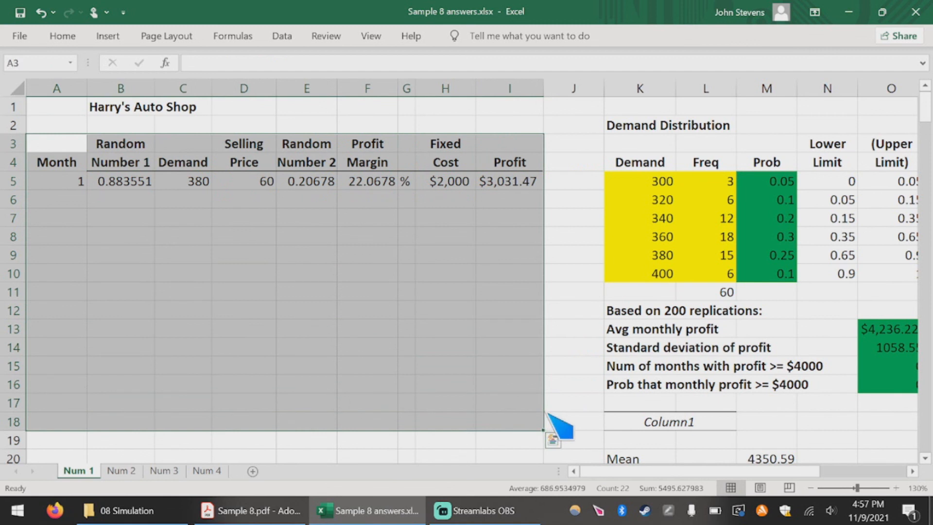
click(492, 279)
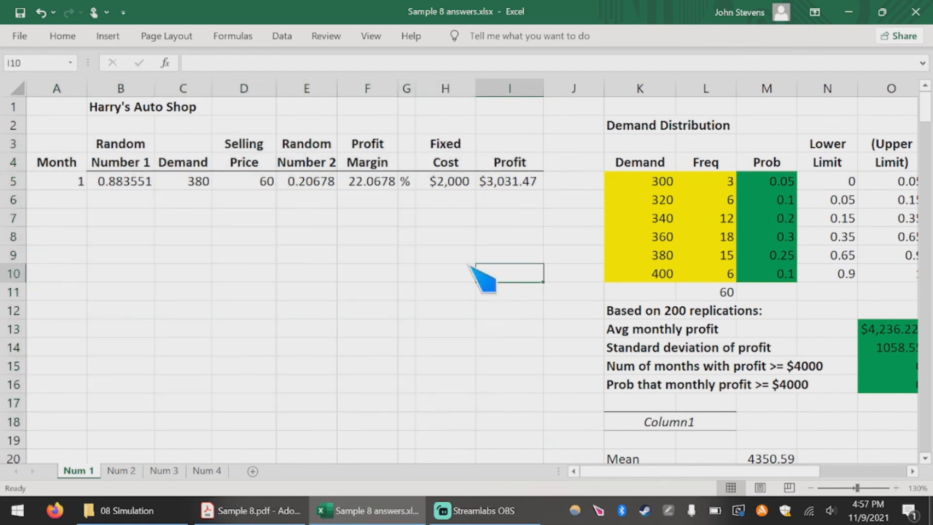
drag(49, 179, 546, 187)
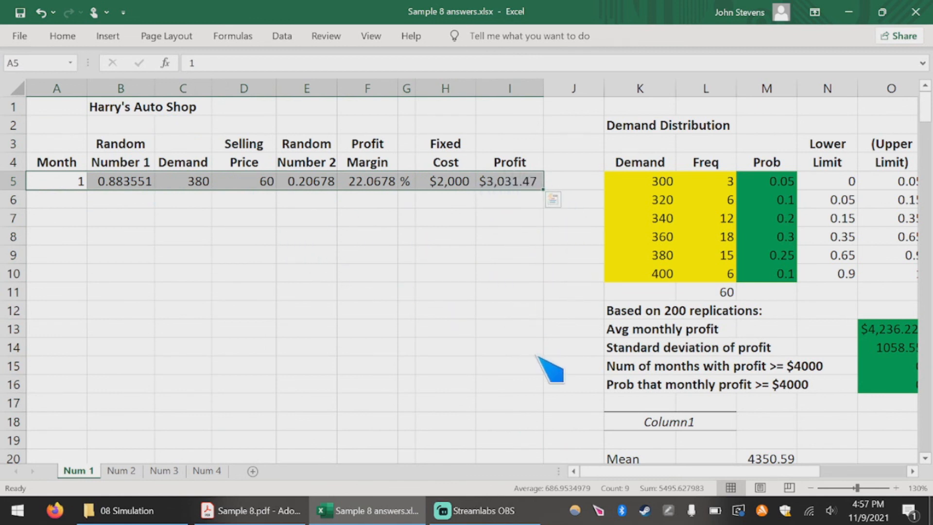
drag(641, 470, 742, 468)
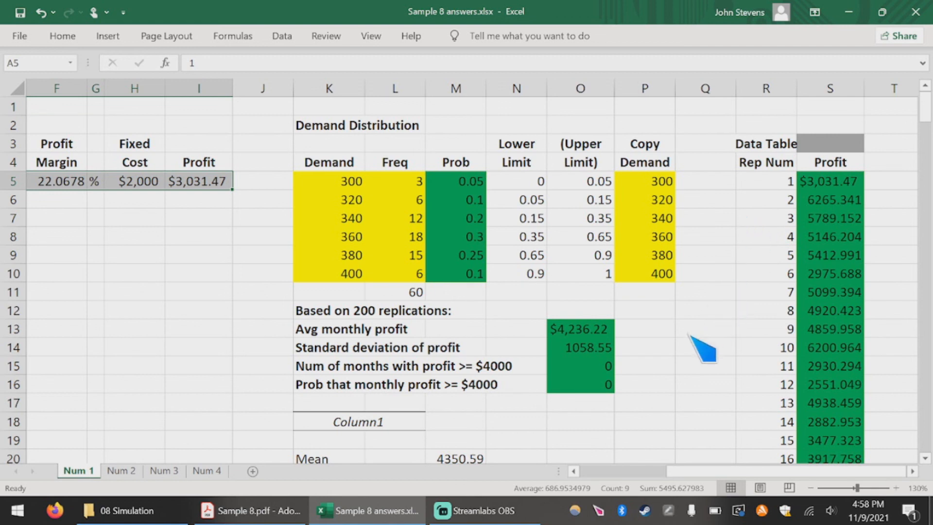
- Switch to Sample 8.pdf in Adobe Acrobat Reader and reread parts a to c of the Harry's tire problem
click(250, 510)
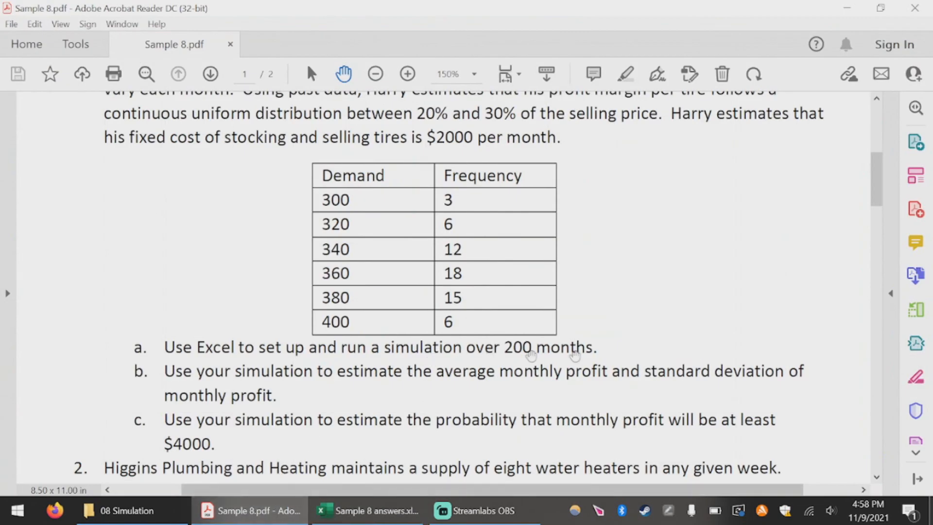
scroll(621, 354, down, 2)
scroll(621, 355, down, 4)
scroll(695, 356, up, 9)
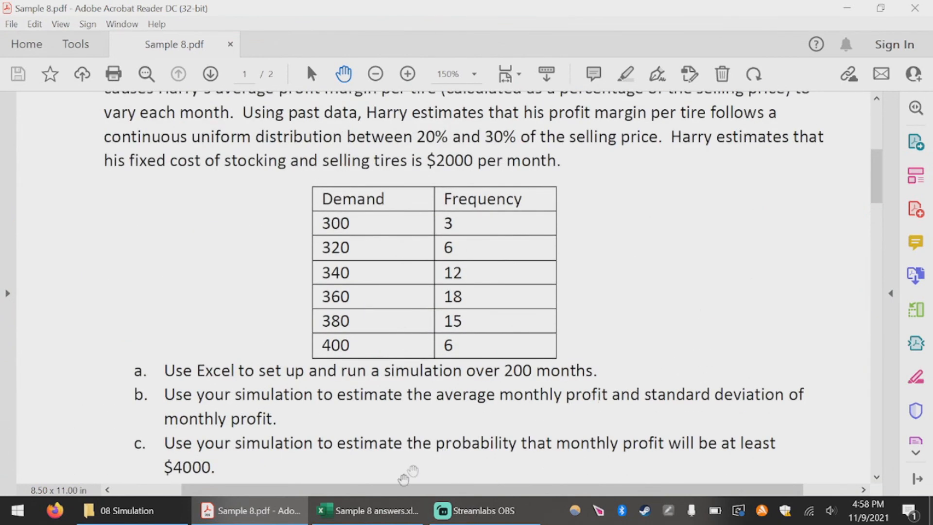
mouse_move(384, 508)
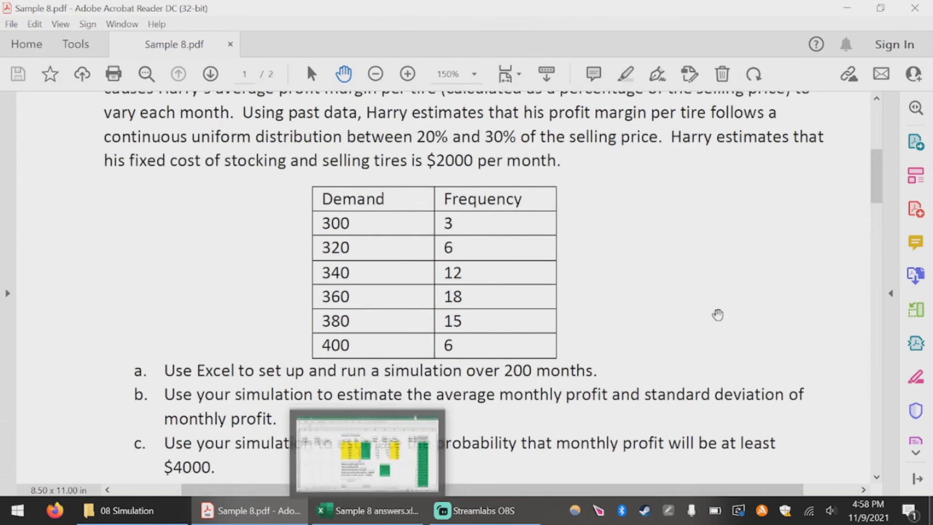